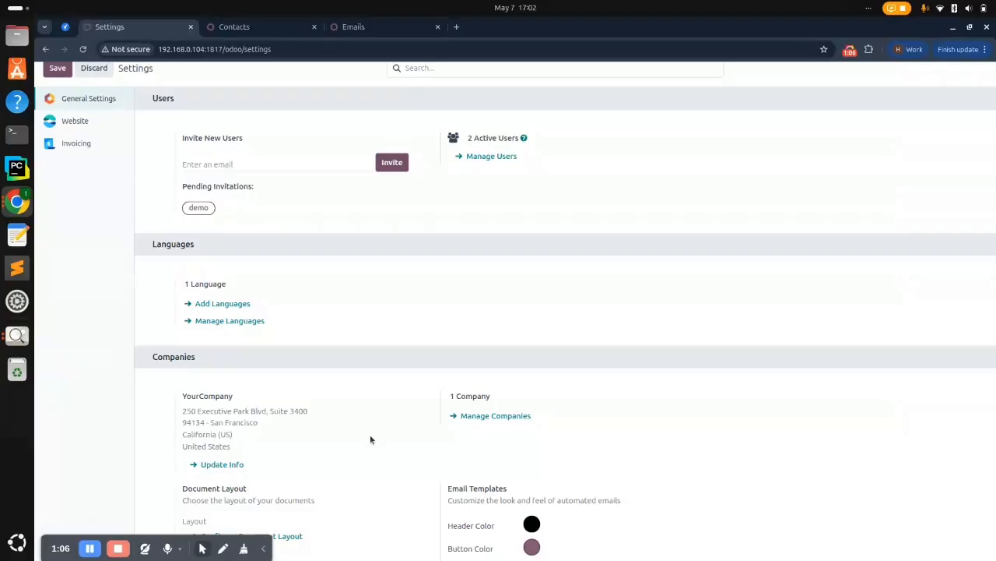
Scroll General Settings to confirm Require Signup Approval is on, then return to the apps list
scroll(370, 436, down, 10)
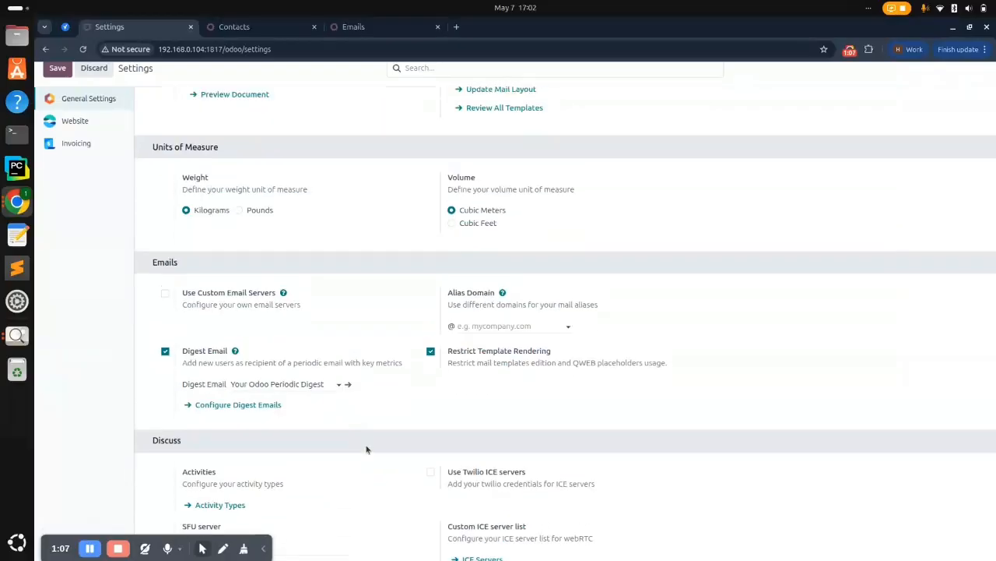
scroll(367, 450, down, 10)
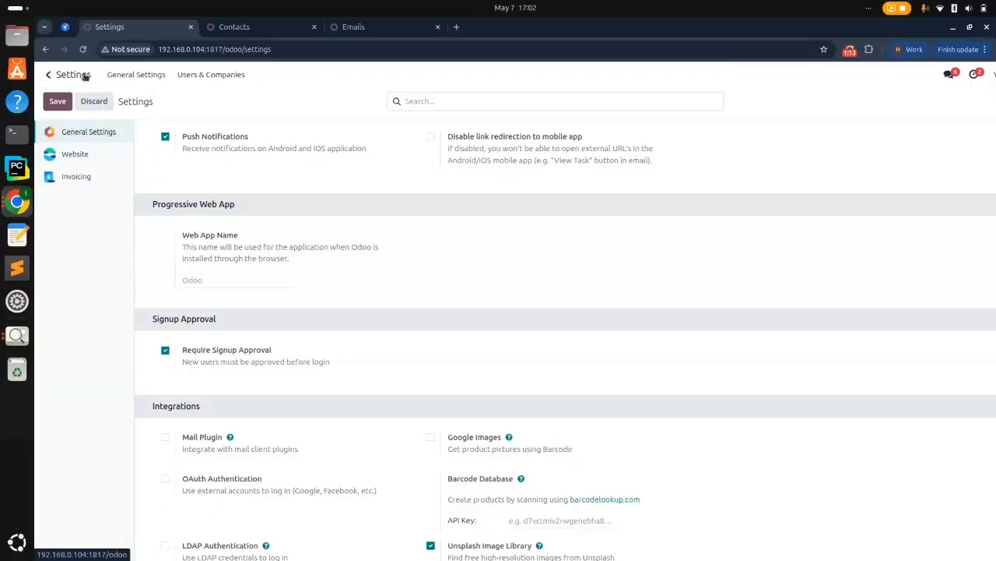
click(49, 73)
In Website > Configuration > Custom Fields, create a new field named 'Customer Tags' and list its field types
click(743, 146)
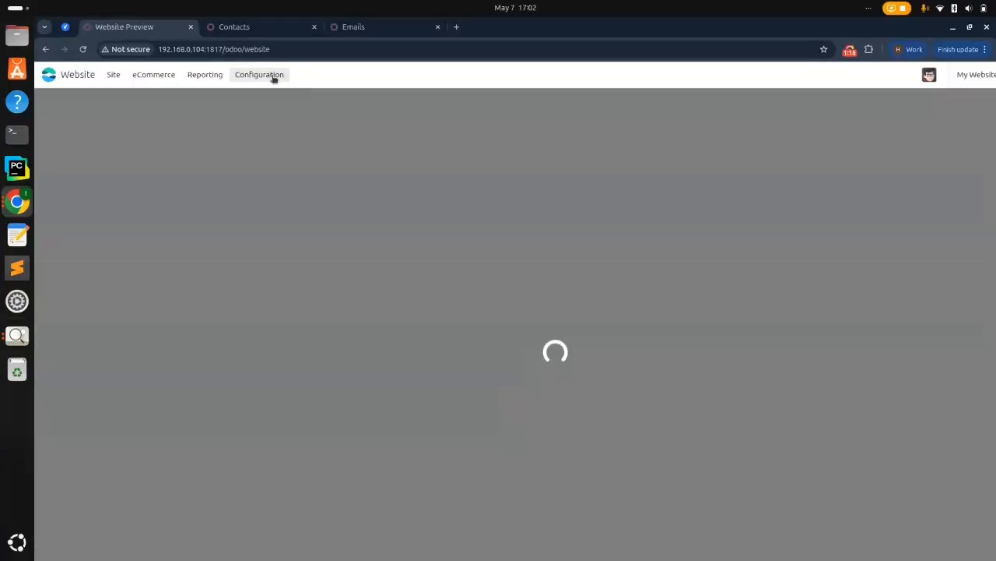
click(272, 74)
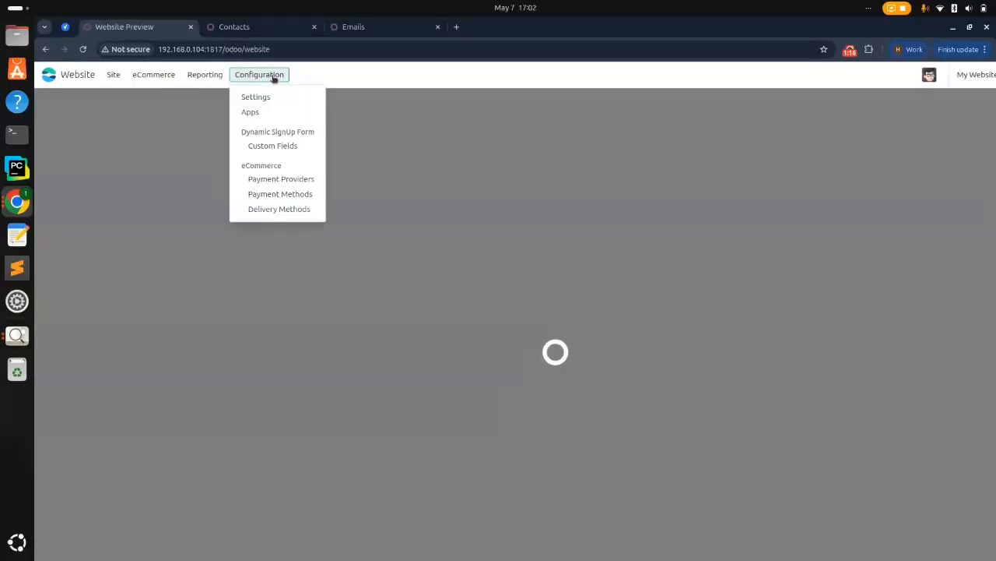
click(280, 147)
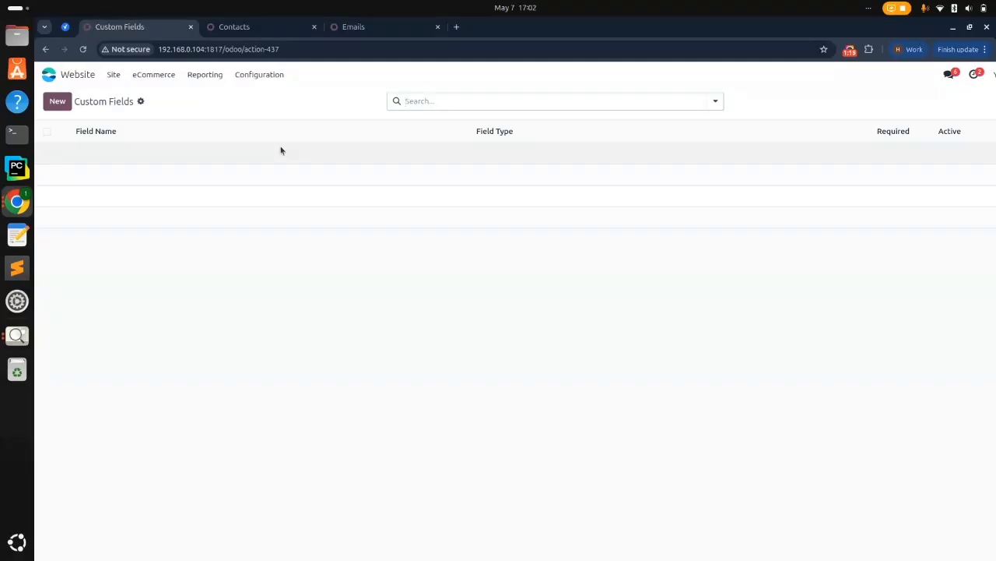
click(57, 102)
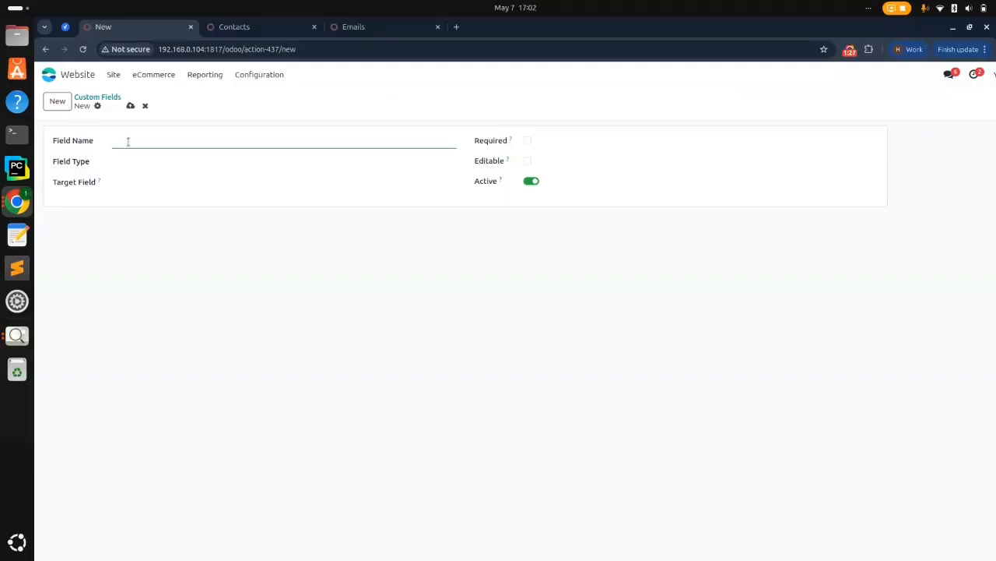
text(Customer Tags)
click(146, 166)
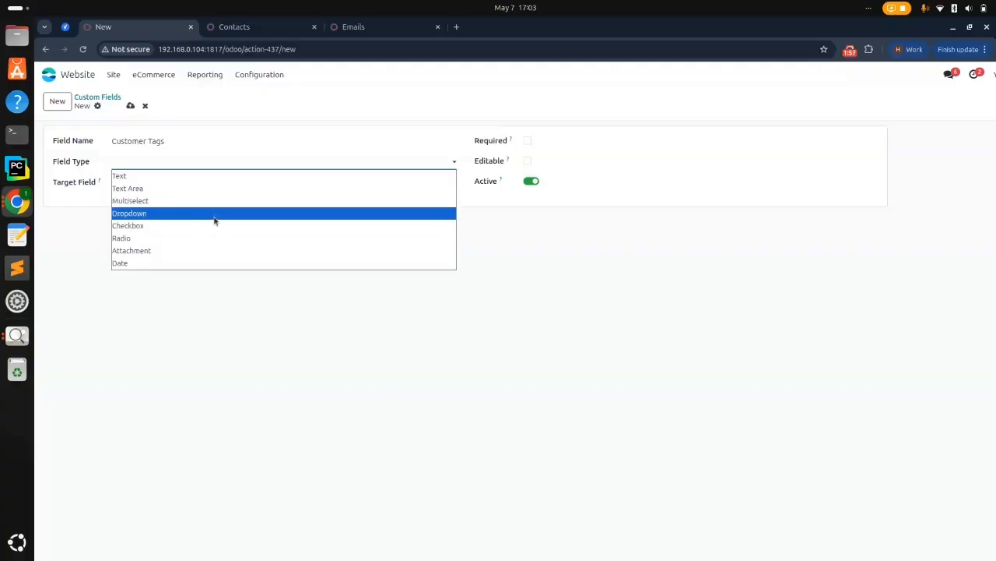
Set Customer Tags to Checkbox type targeting Tags (Contact), with Required and Editable ticked
click(173, 226)
click(151, 183)
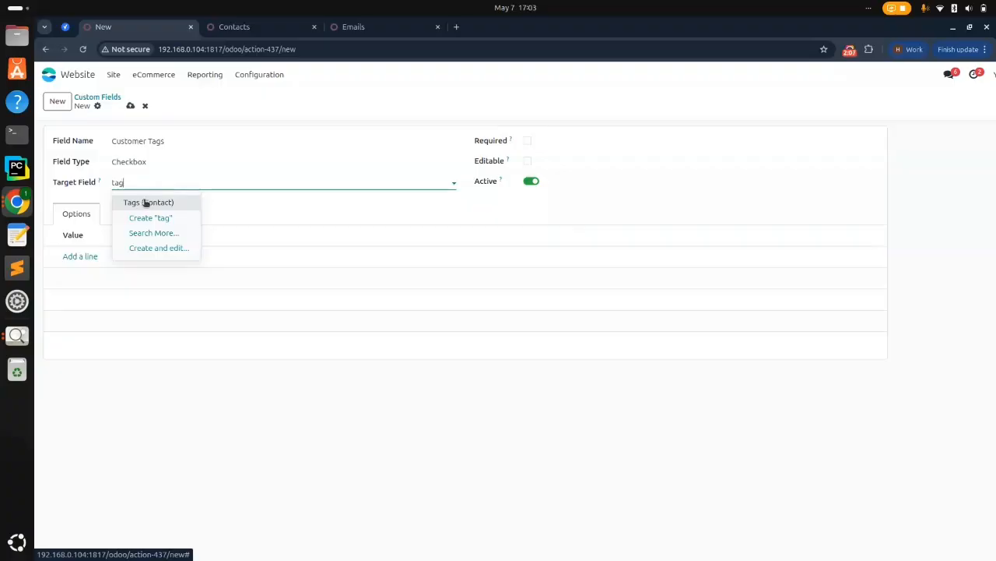
click(147, 202)
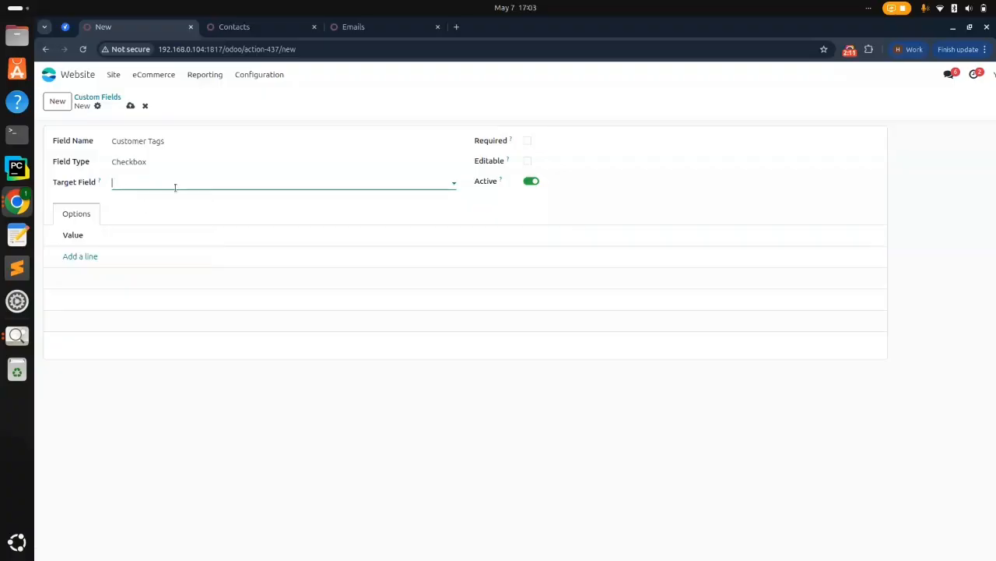
text(tags)
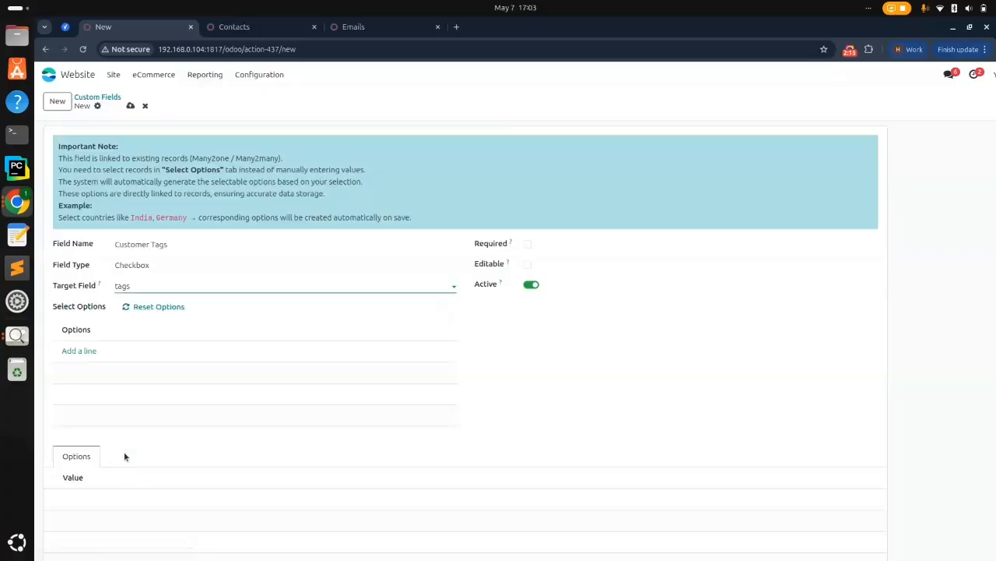
click(148, 286)
click(144, 305)
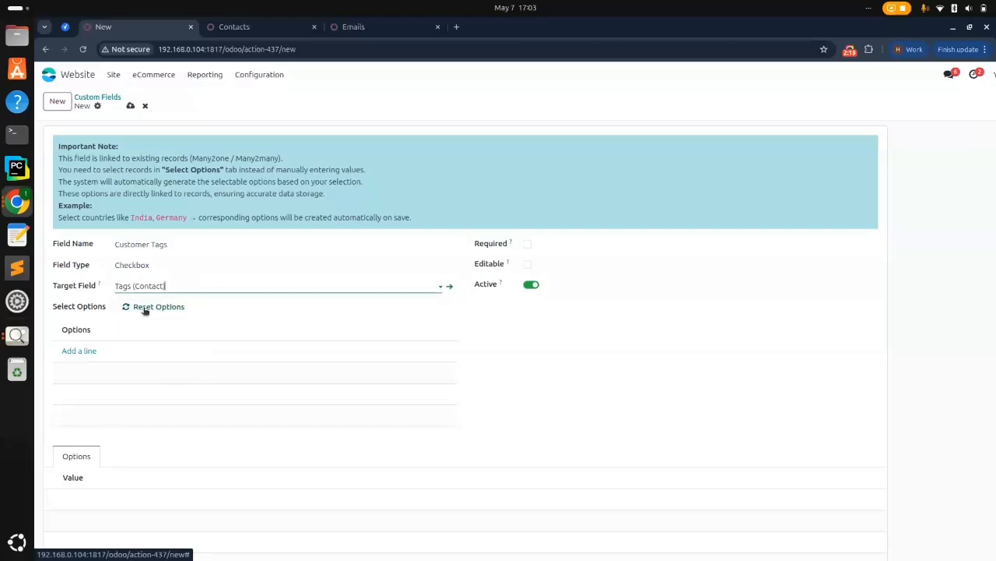
key(ctrl+minus)
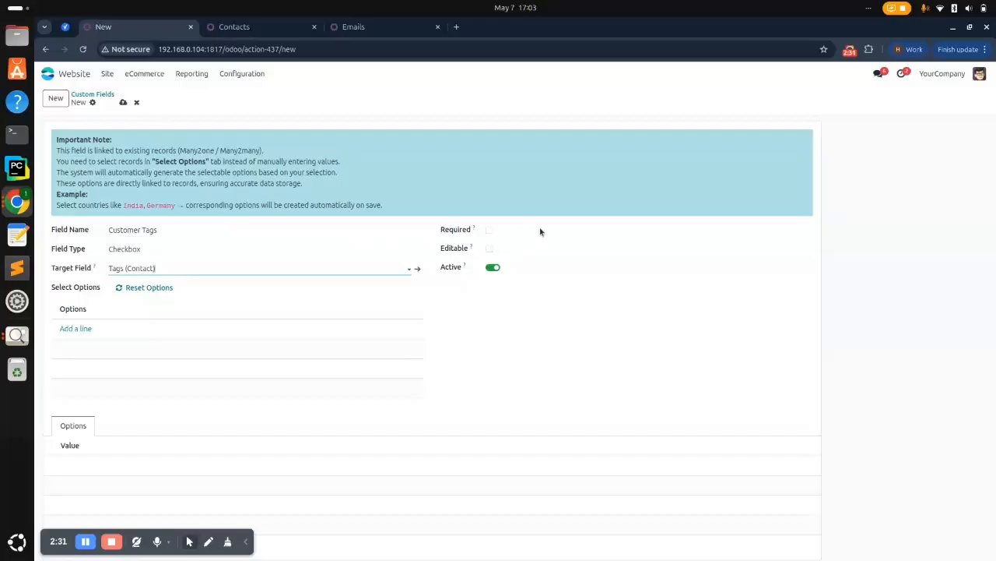
click(489, 231)
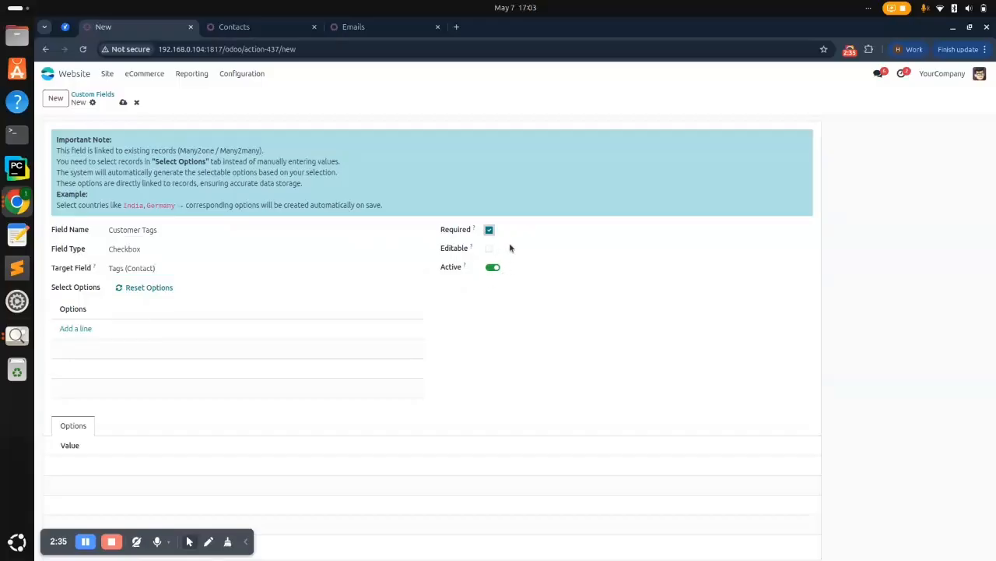
click(490, 248)
Add Employees and Services as Select Options, then save the Customer Tags field
click(76, 329)
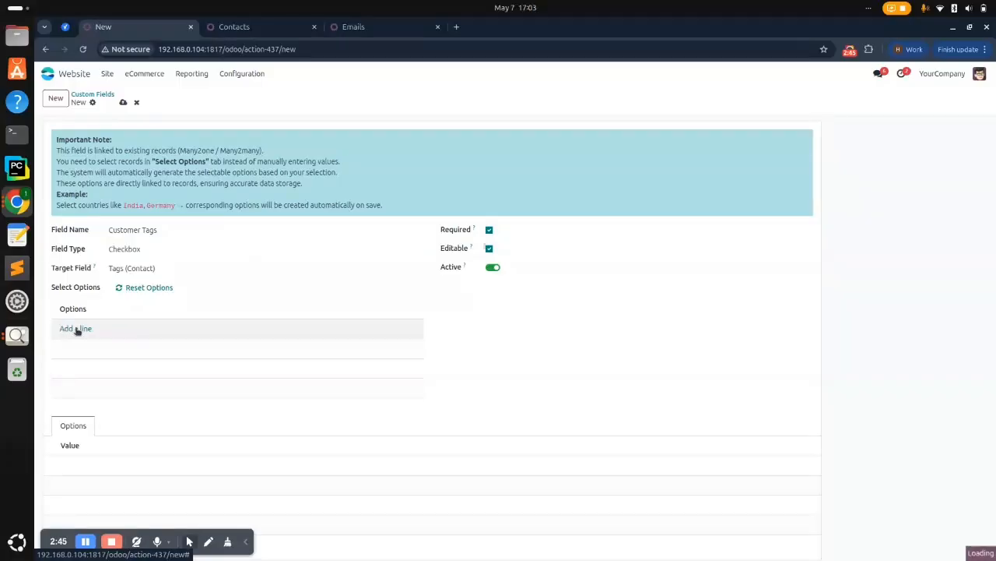
click(75, 328)
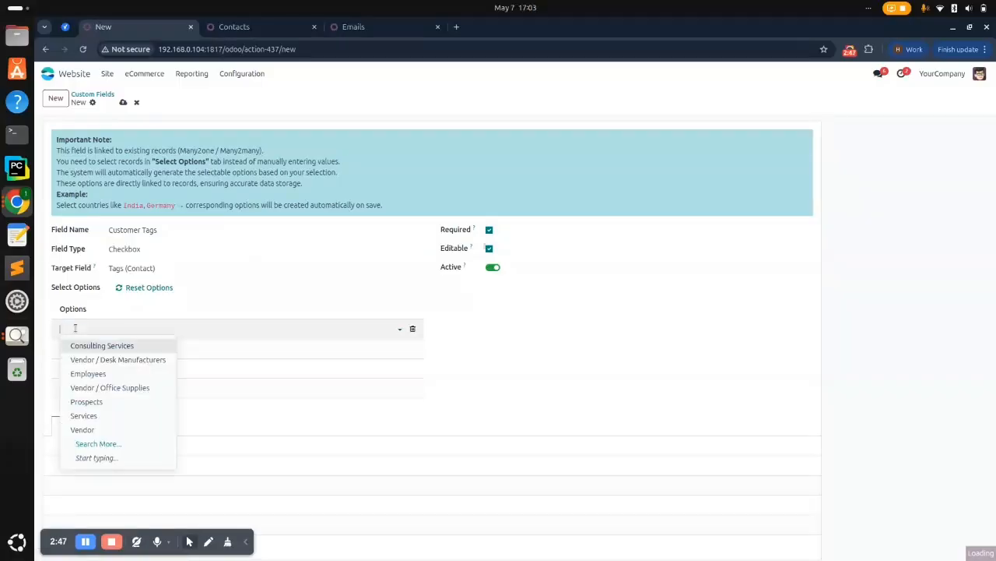
click(93, 374)
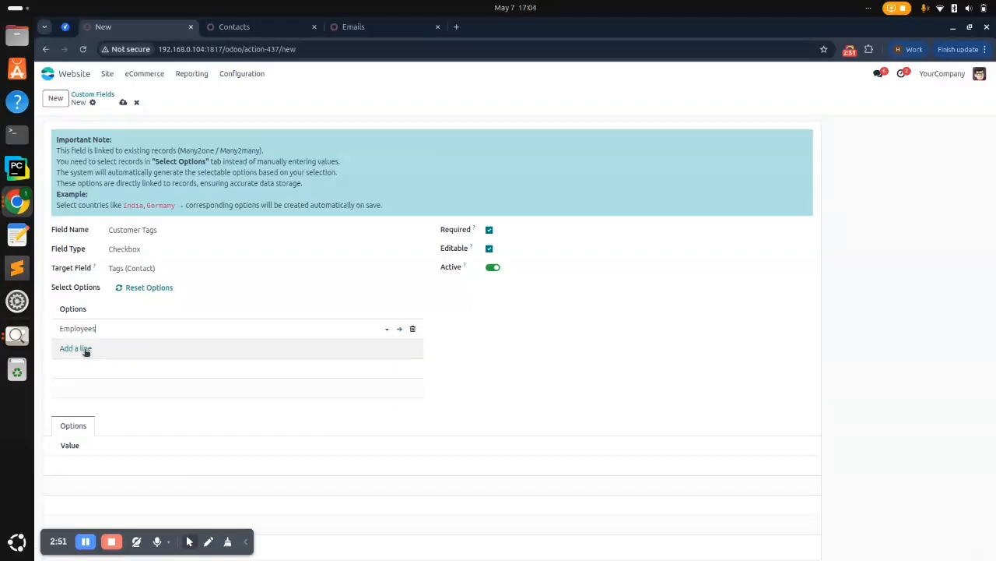
click(86, 351)
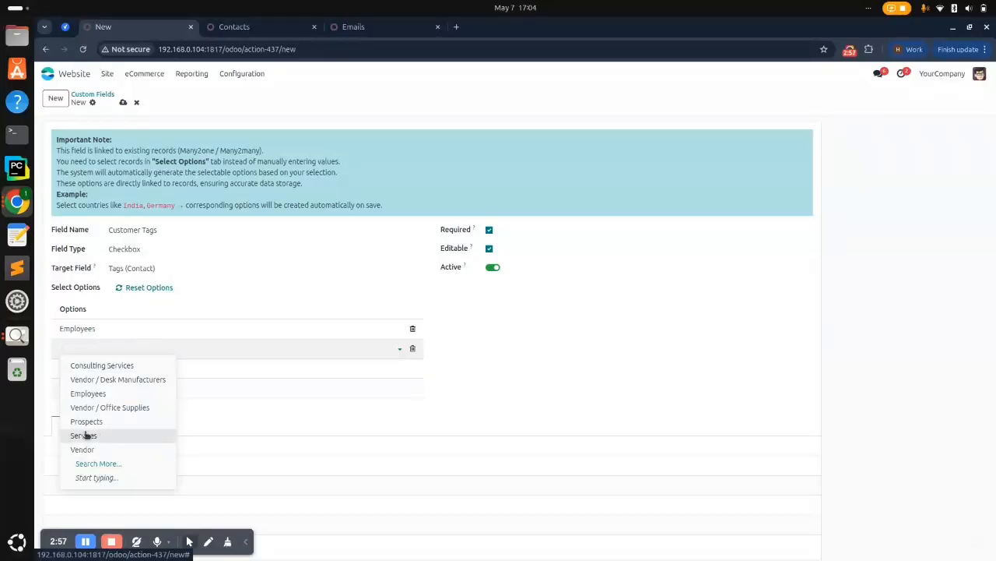
click(87, 436)
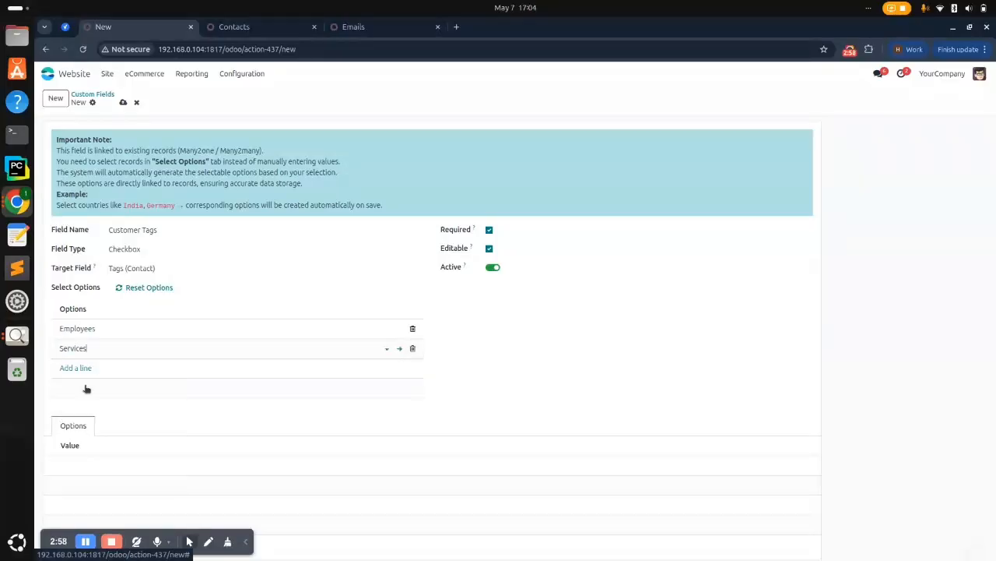
click(123, 103)
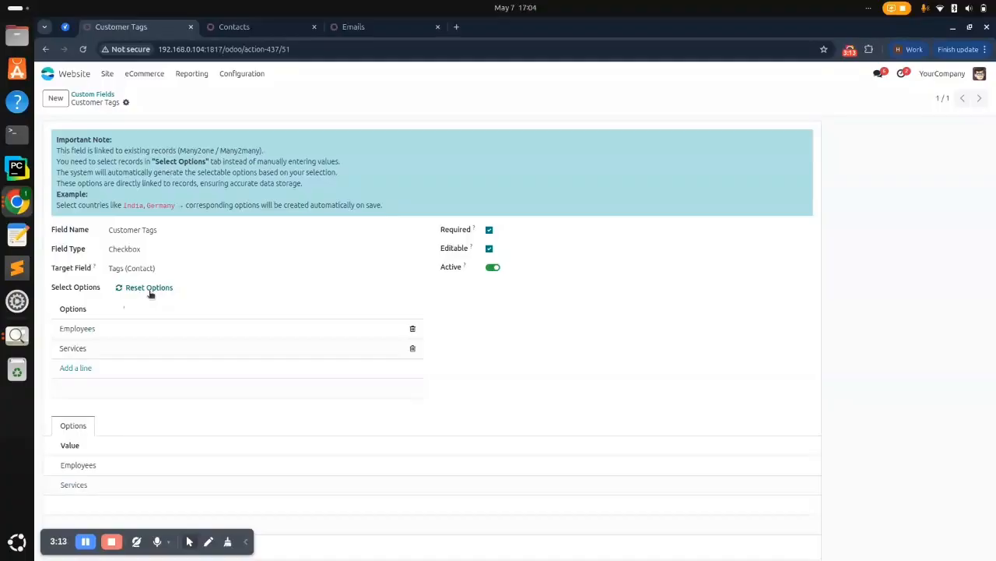
Reset all Customer Tags options, add Services then Employees, and save the field again
click(151, 288)
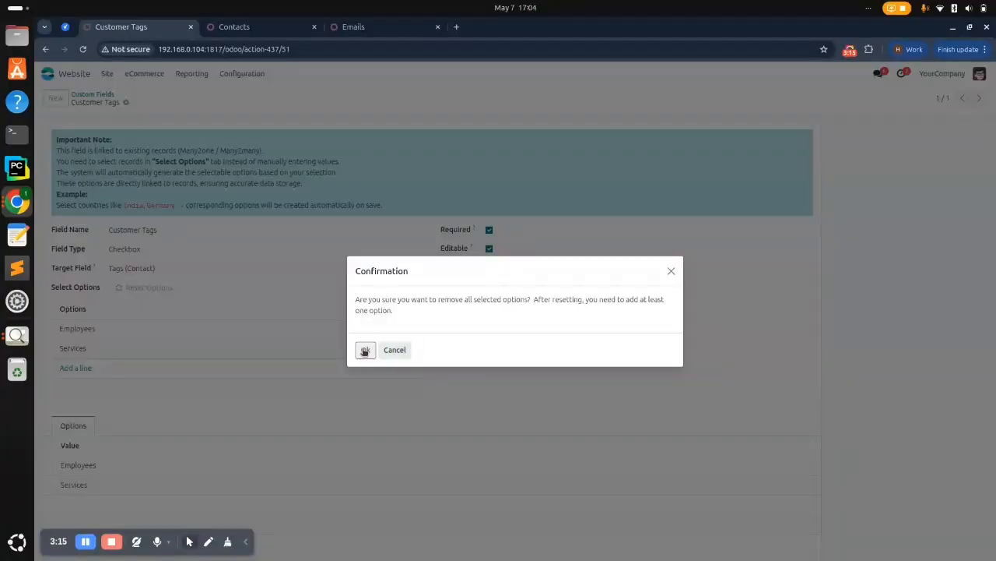
click(364, 350)
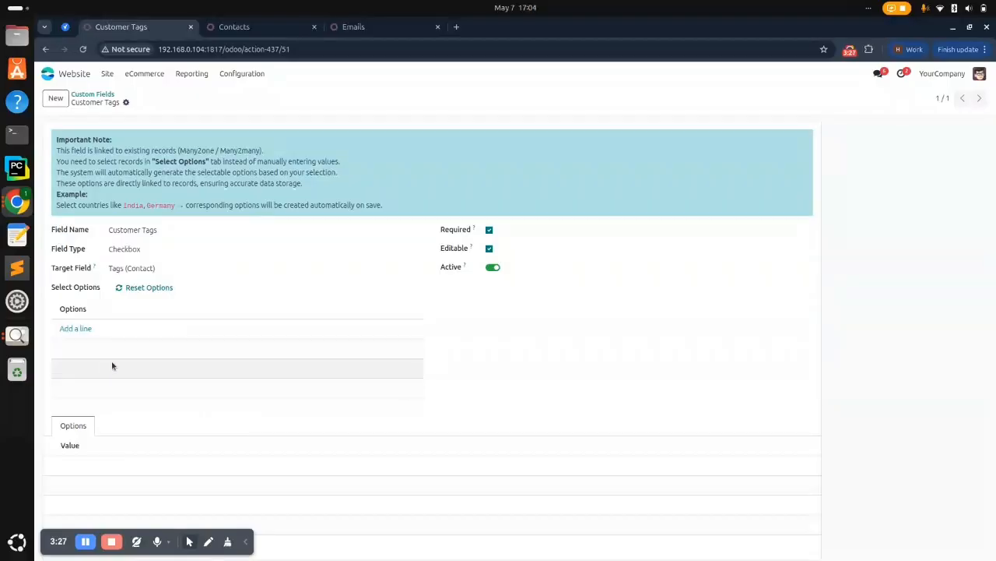
click(84, 332)
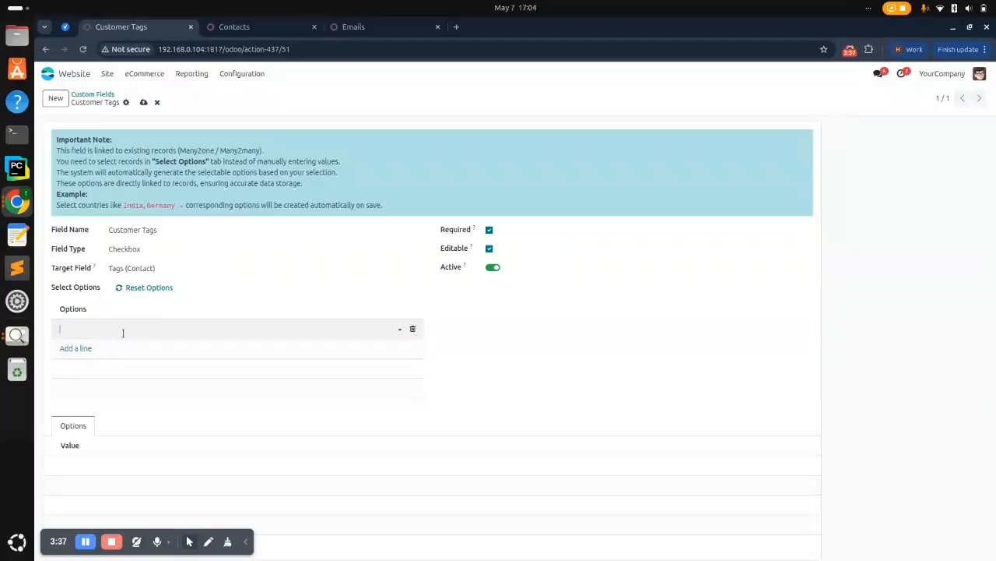
click(122, 332)
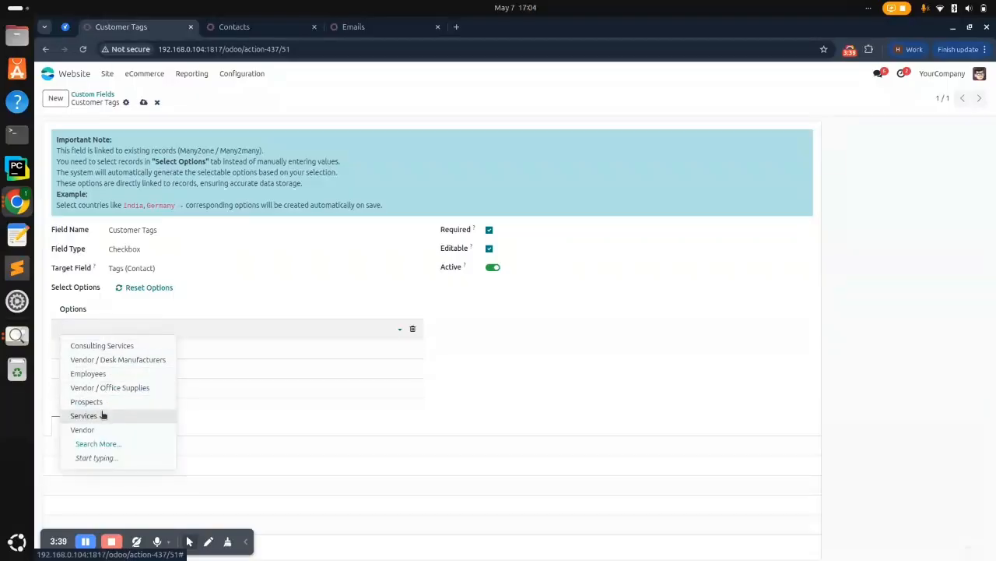
click(102, 414)
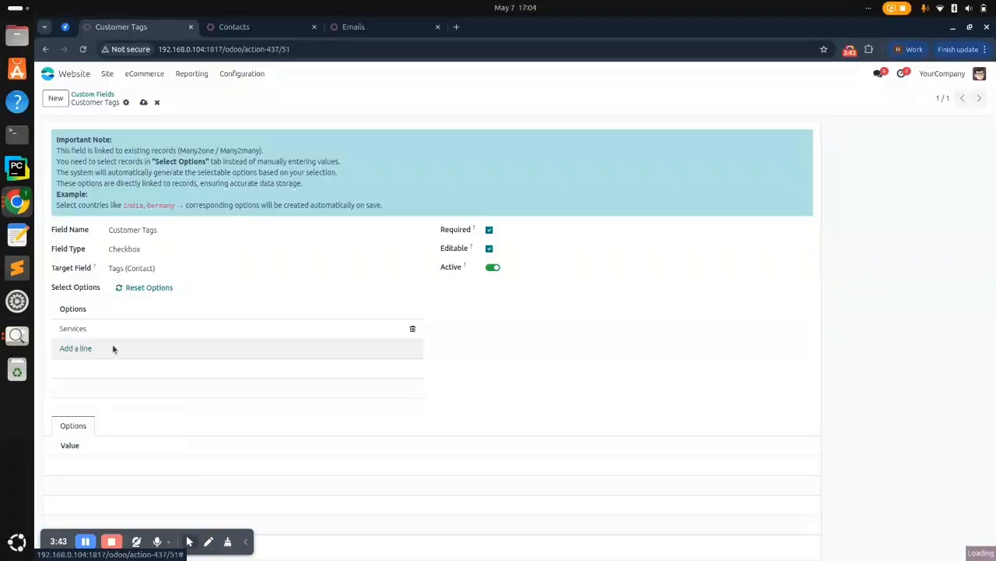
click(88, 348)
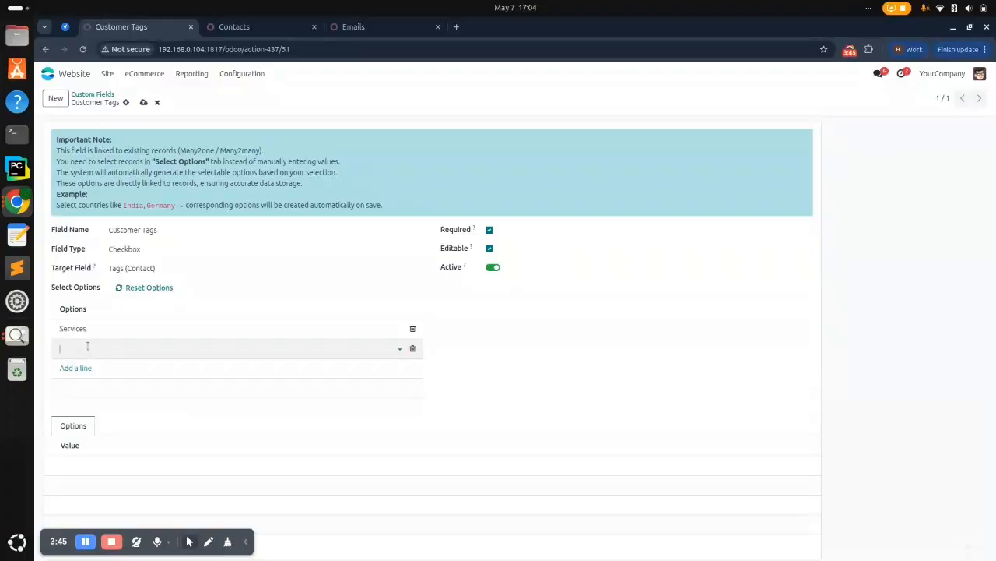
click(87, 347)
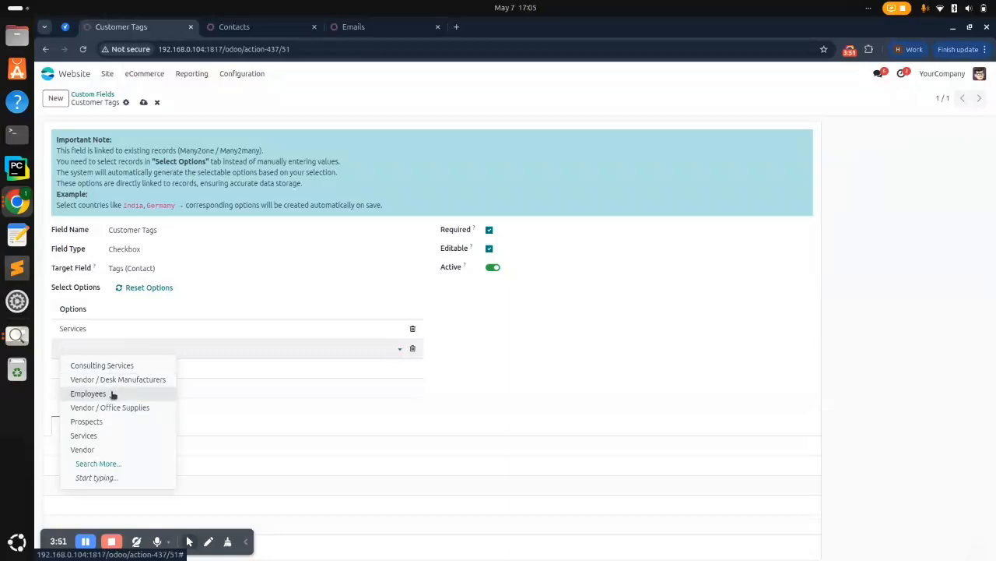
click(112, 393)
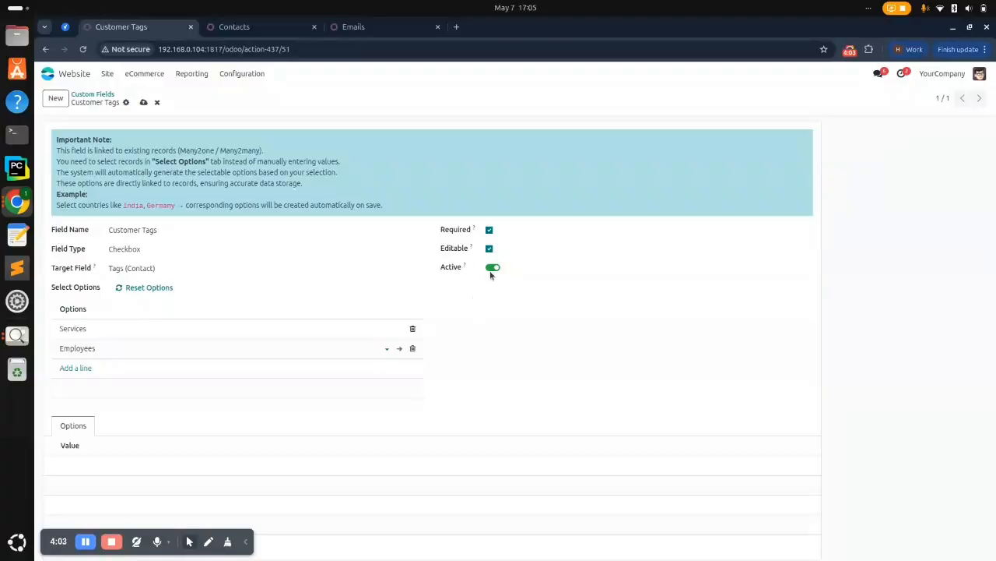
click(144, 104)
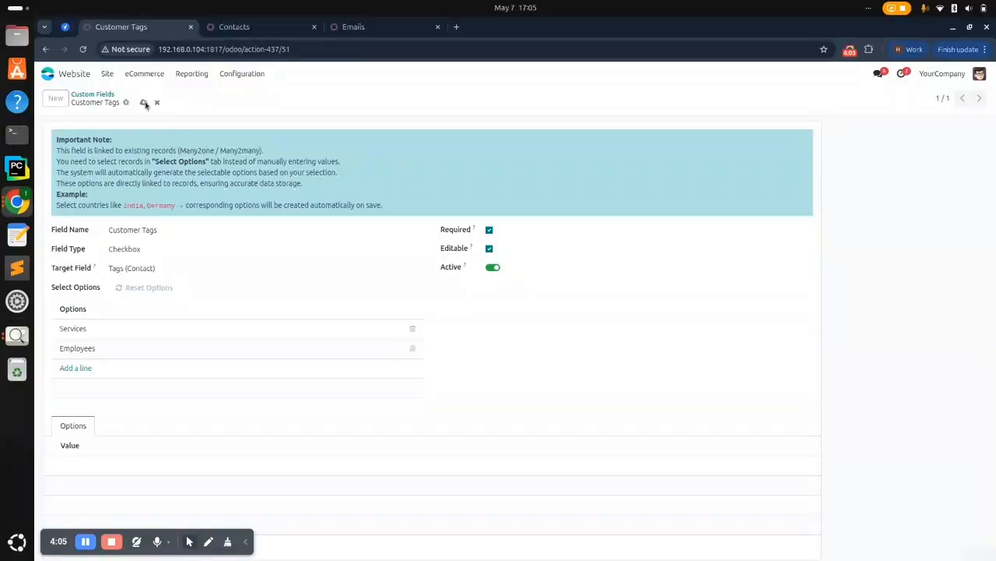
Start a new custom field named 'COUNTRY' with Dropdown as its field type
click(53, 102)
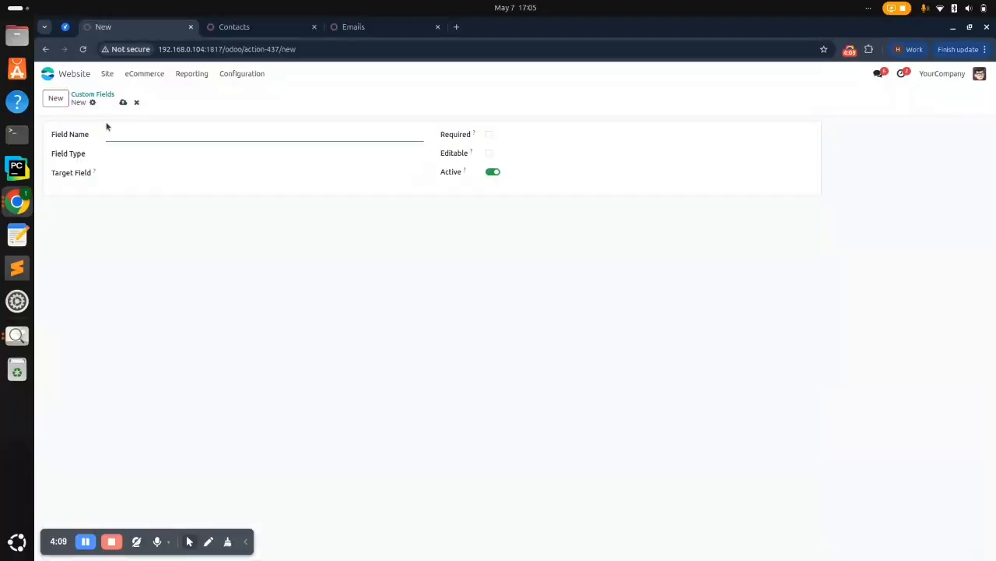
text(COUNTRY)
key(BackSpace)
text(Y)
click(136, 154)
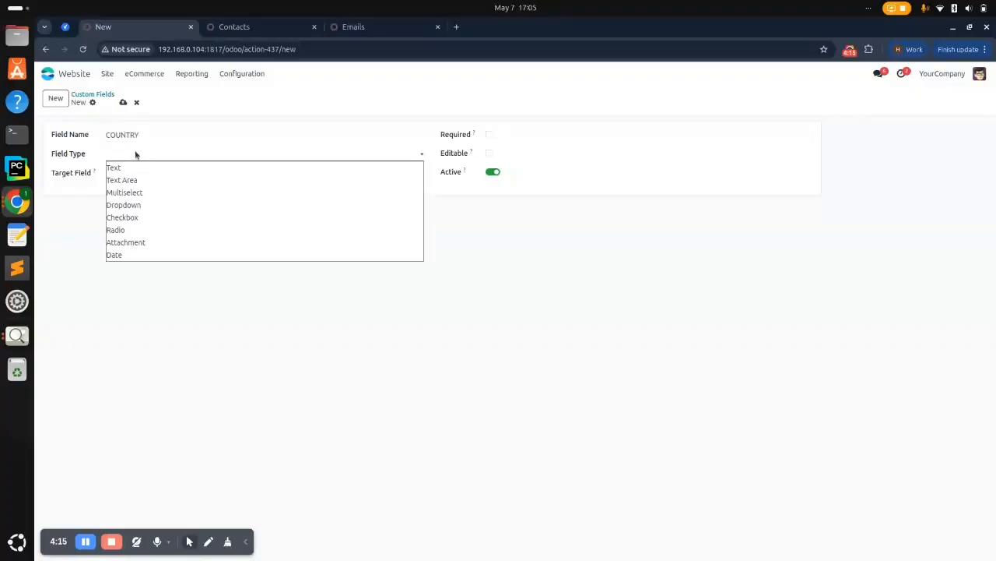
click(143, 206)
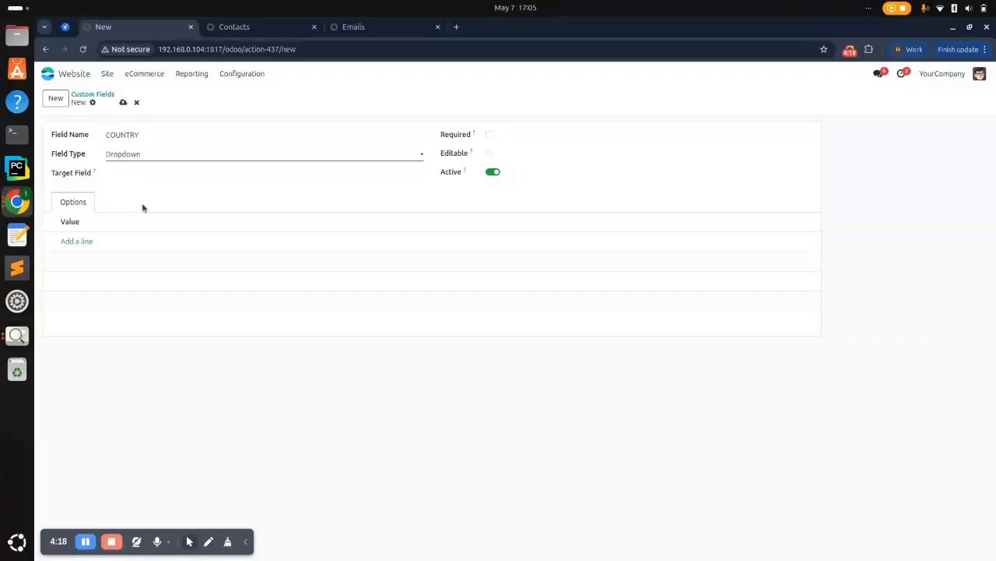
Link COUNTRY to Country (Contact) and mark it Required and Editable
click(136, 173)
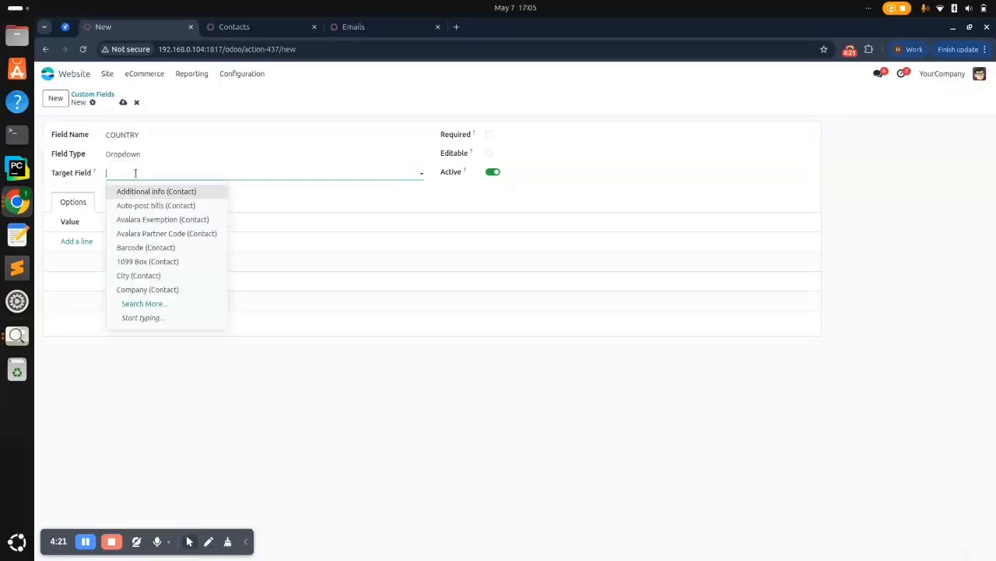
text(coun)
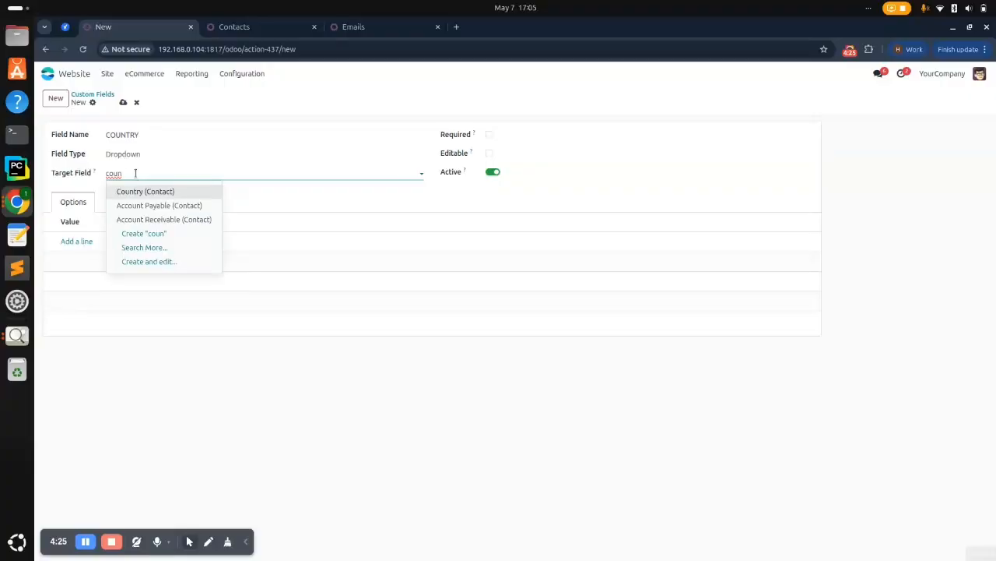
click(140, 192)
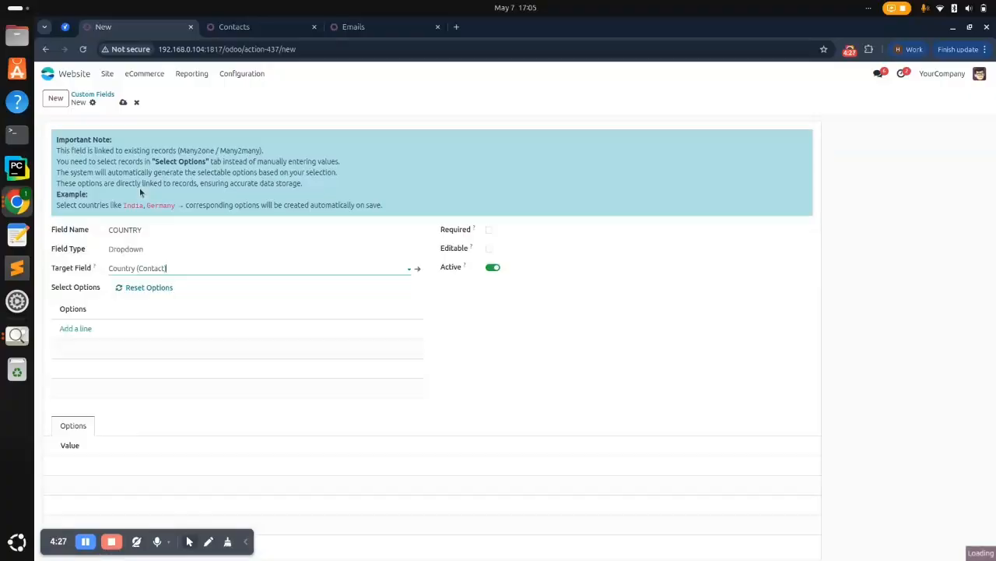
click(489, 229)
click(491, 249)
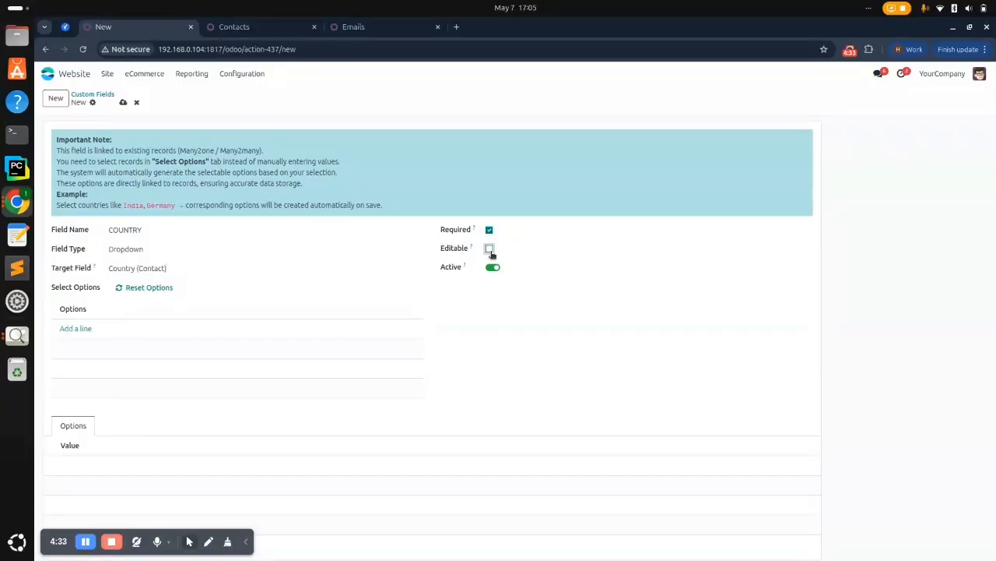
Add India and United States as the COUNTRY field's options
click(84, 328)
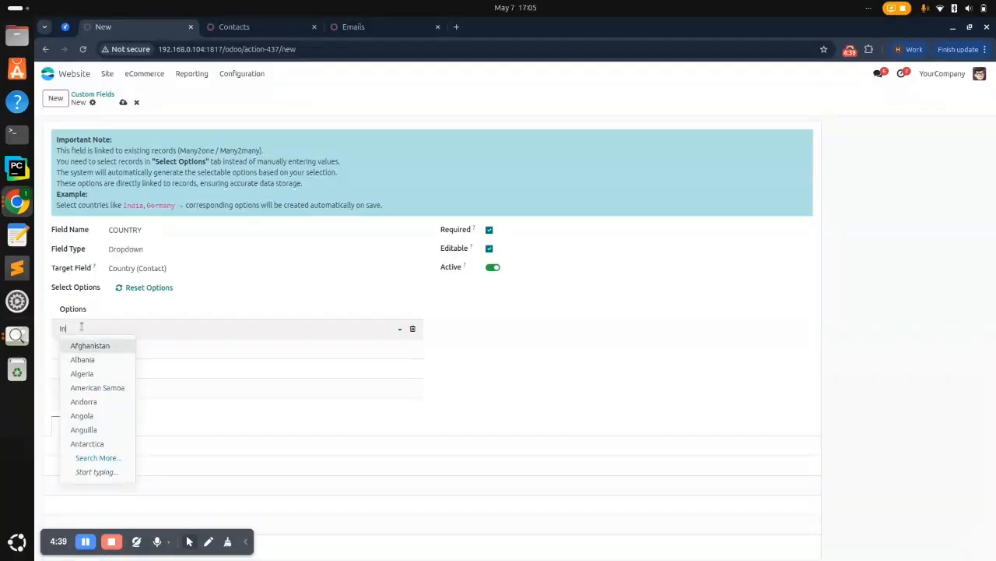
text(India)
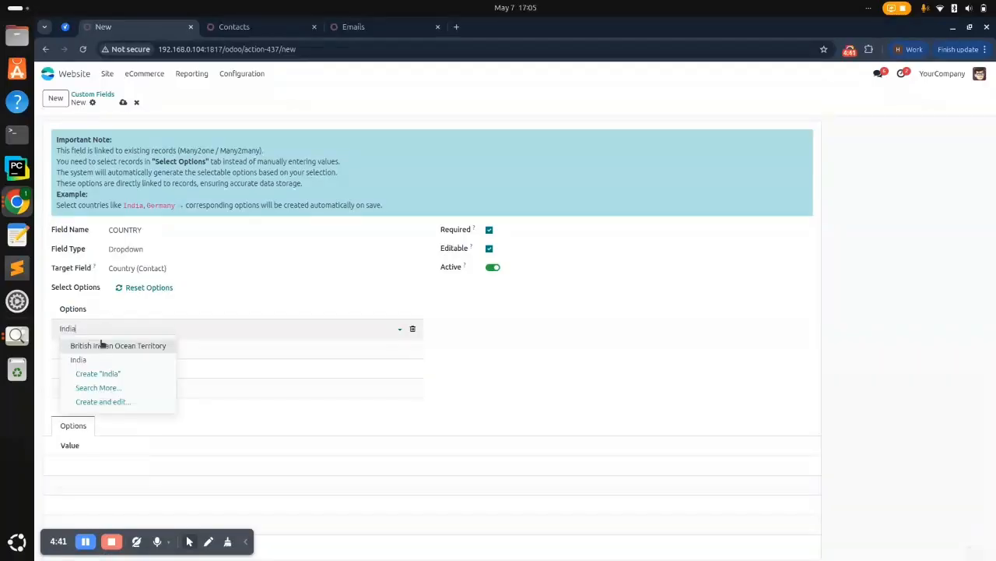
click(97, 360)
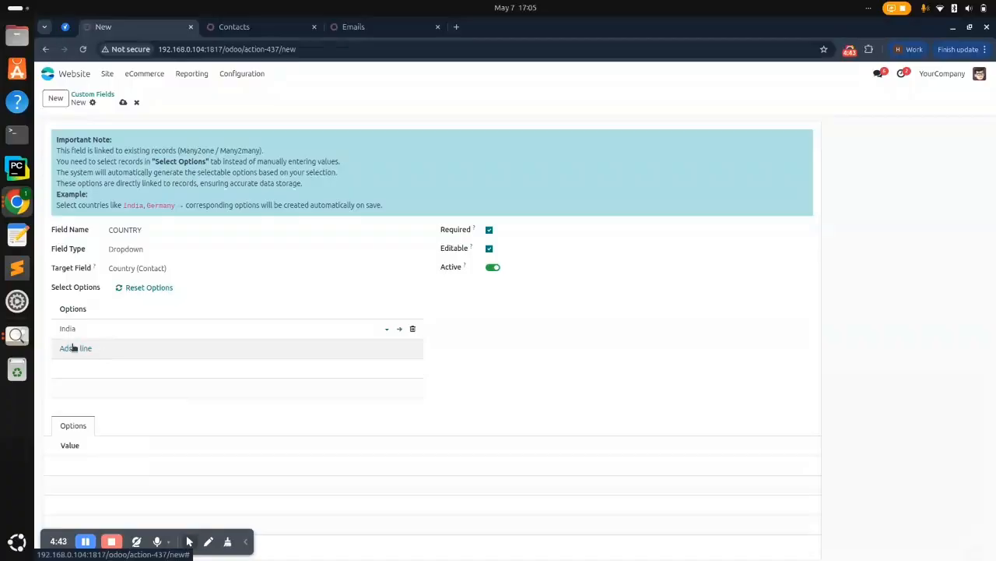
click(74, 348)
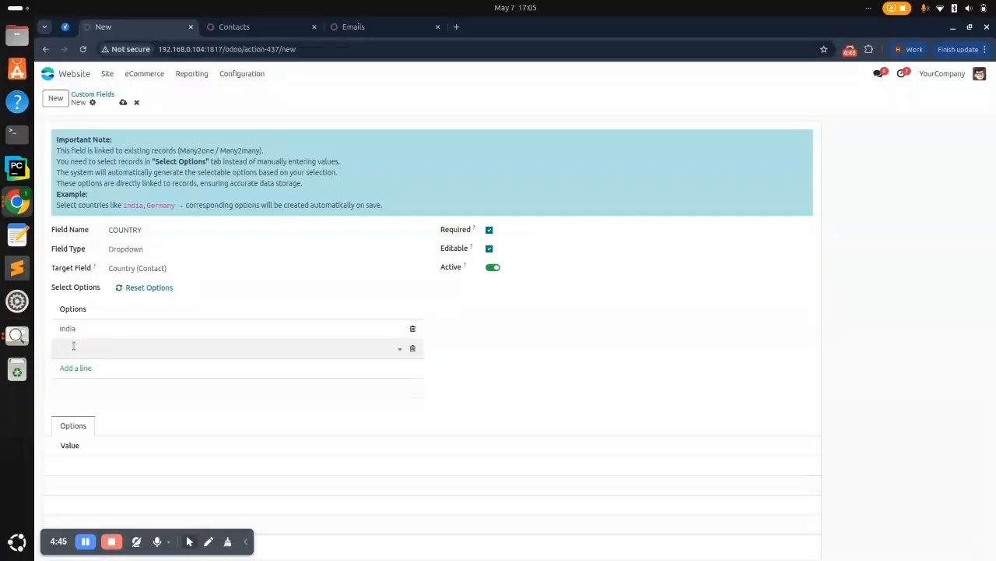
text(United)
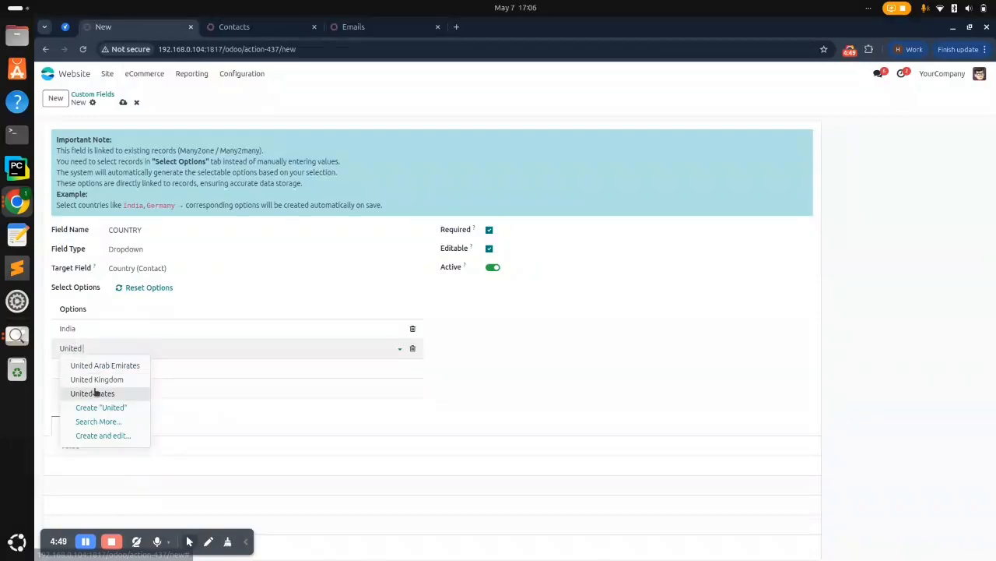
click(94, 387)
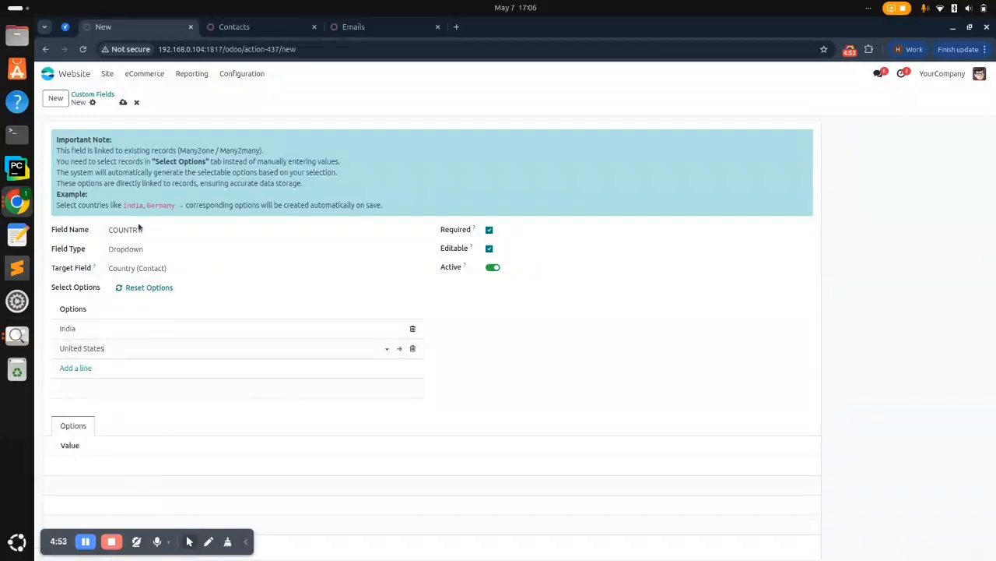
Save the COUNTRY field and begin a new custom field named 'STATE'
click(123, 103)
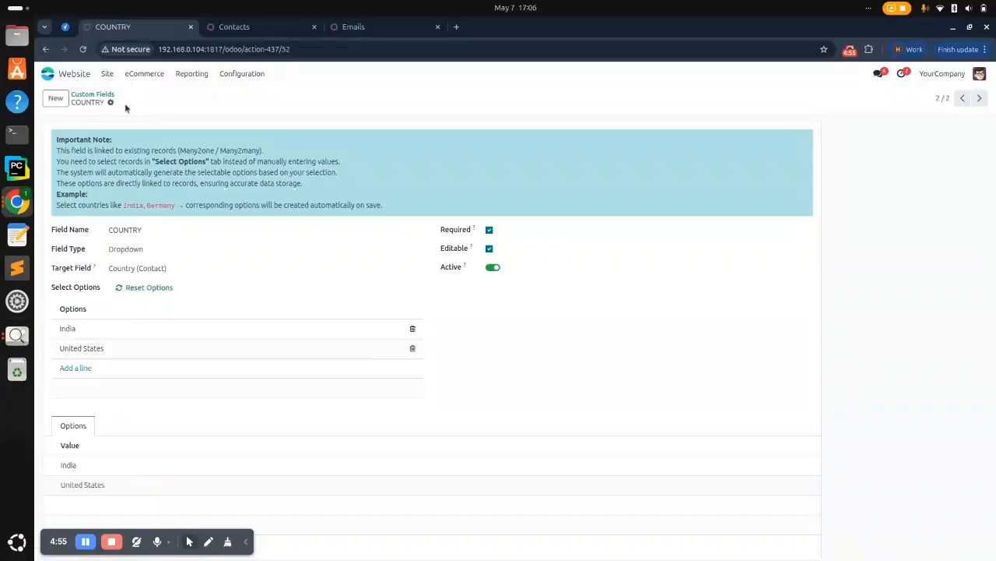
click(53, 100)
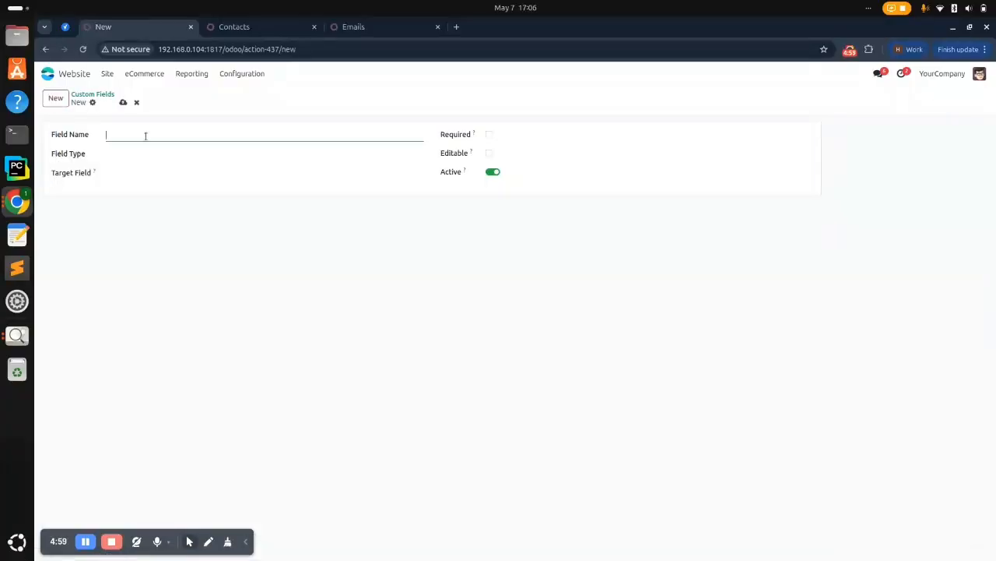
text(STATE)
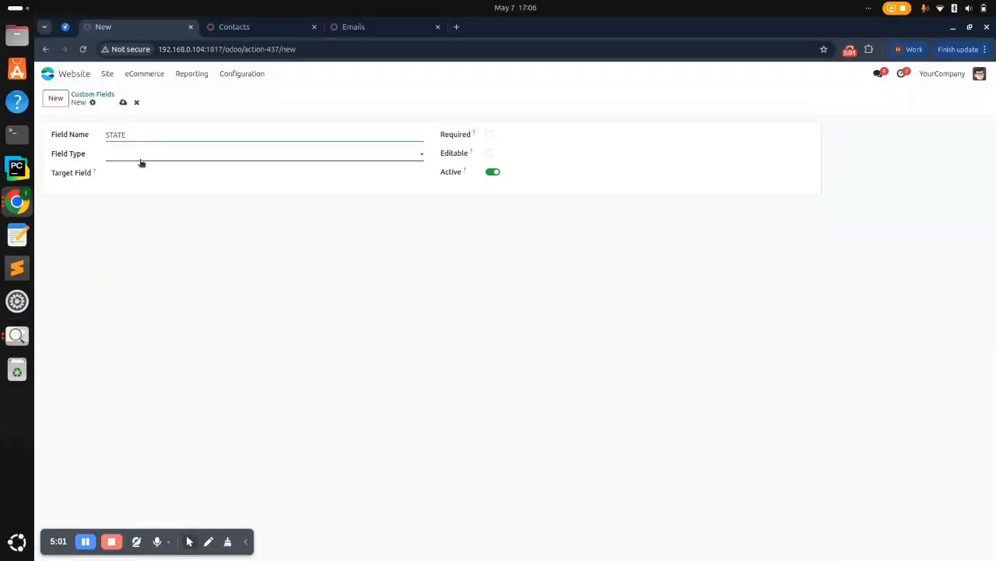
Make STATE a Dropdown targeting State (Contact), with Required and Editable ticked
click(140, 153)
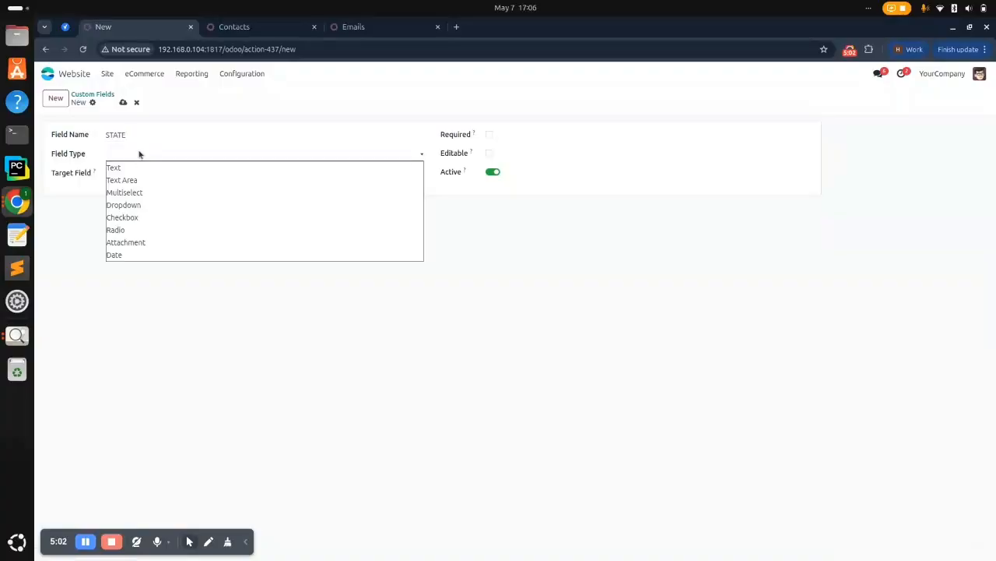
click(136, 206)
click(137, 172)
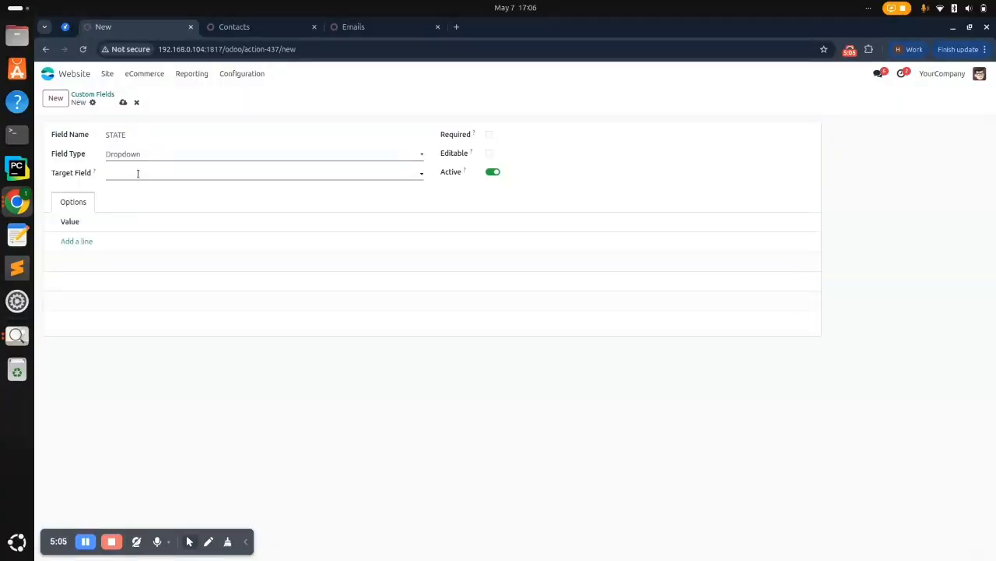
text(stat)
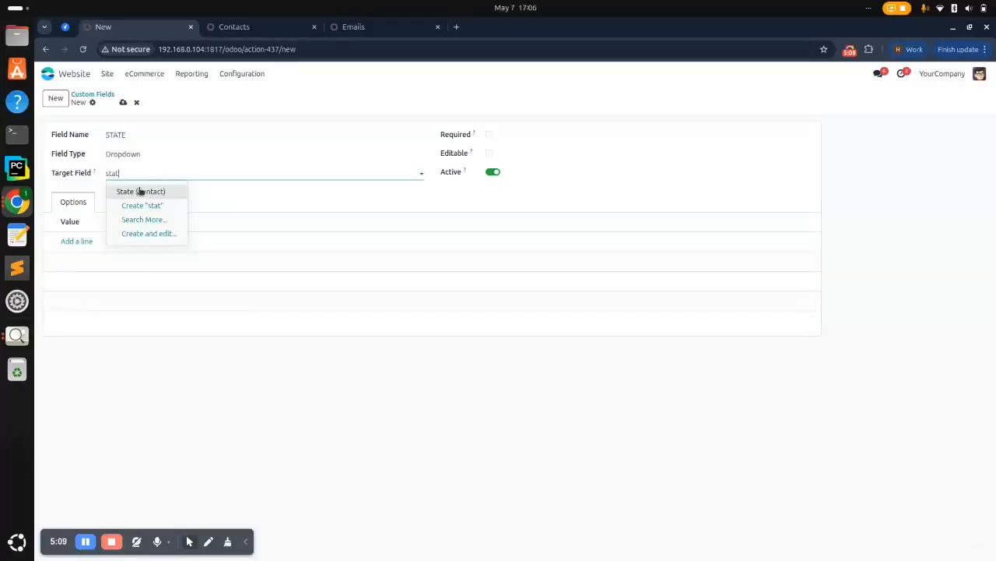
click(141, 195)
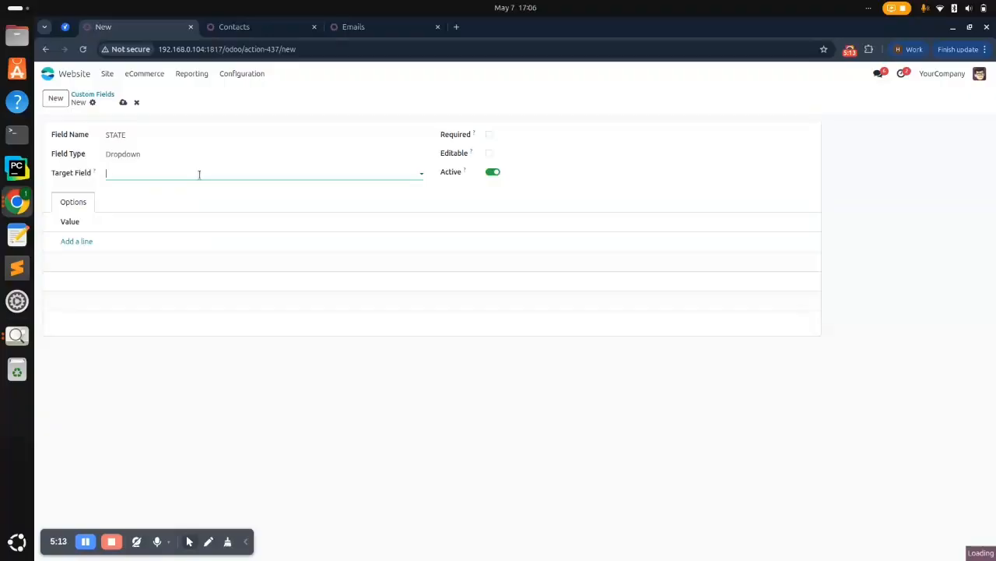
text(sta)
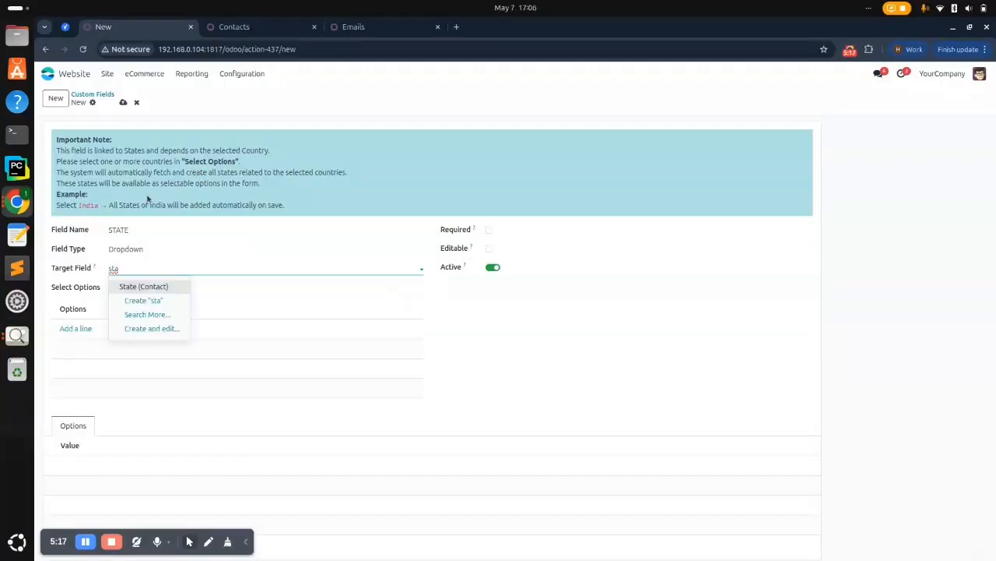
click(161, 286)
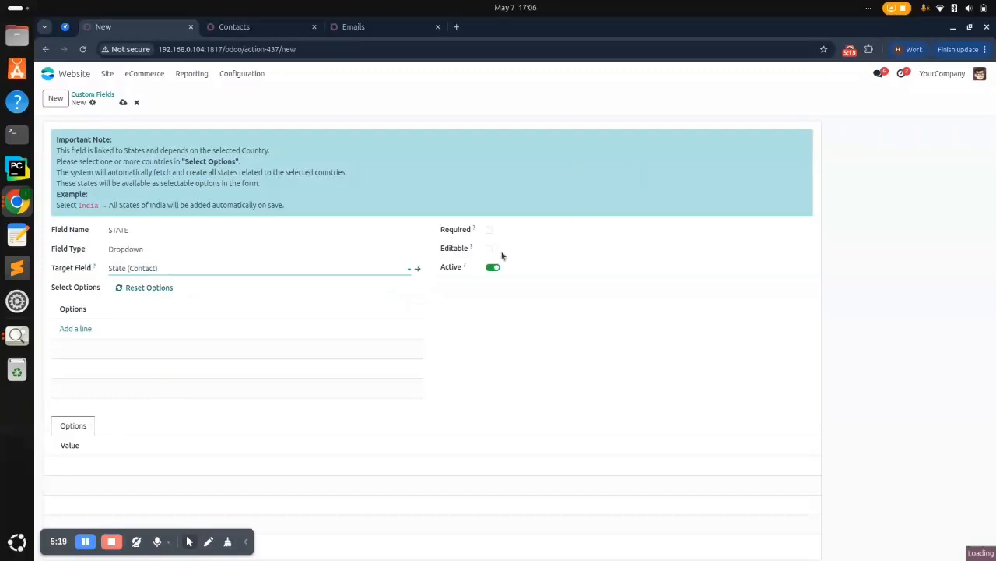
click(489, 229)
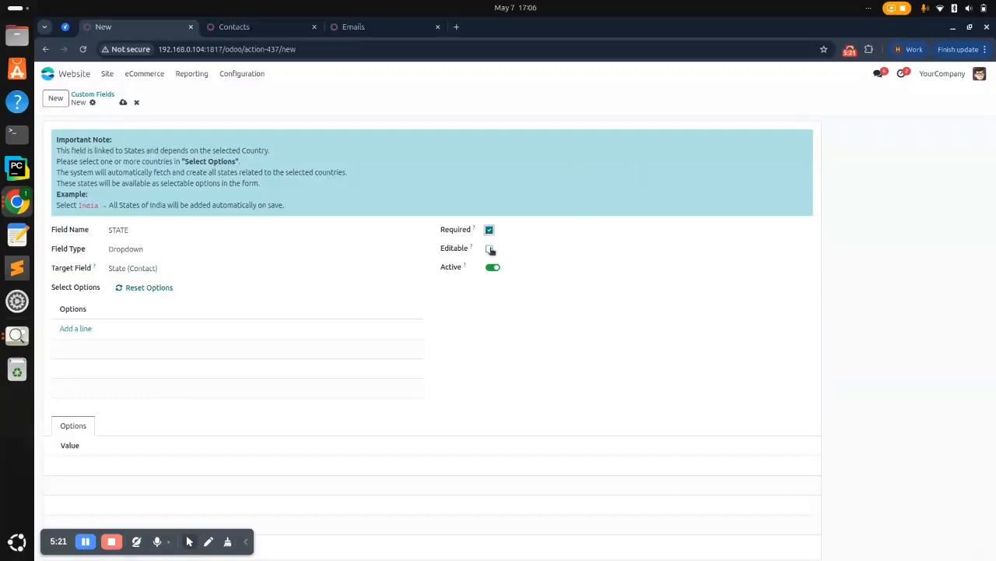
click(490, 249)
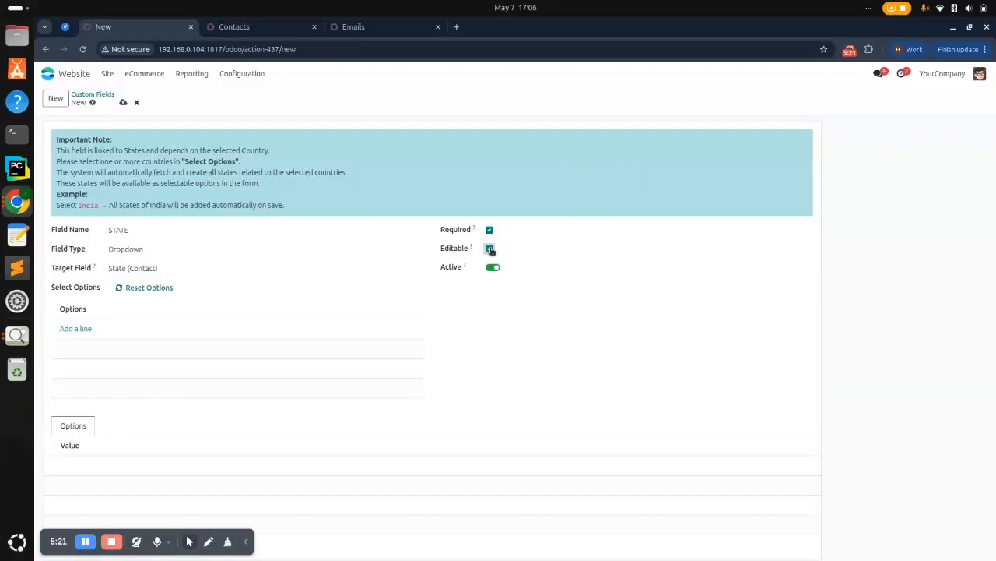
Add India and United States as STATE's country options and save the field
click(82, 328)
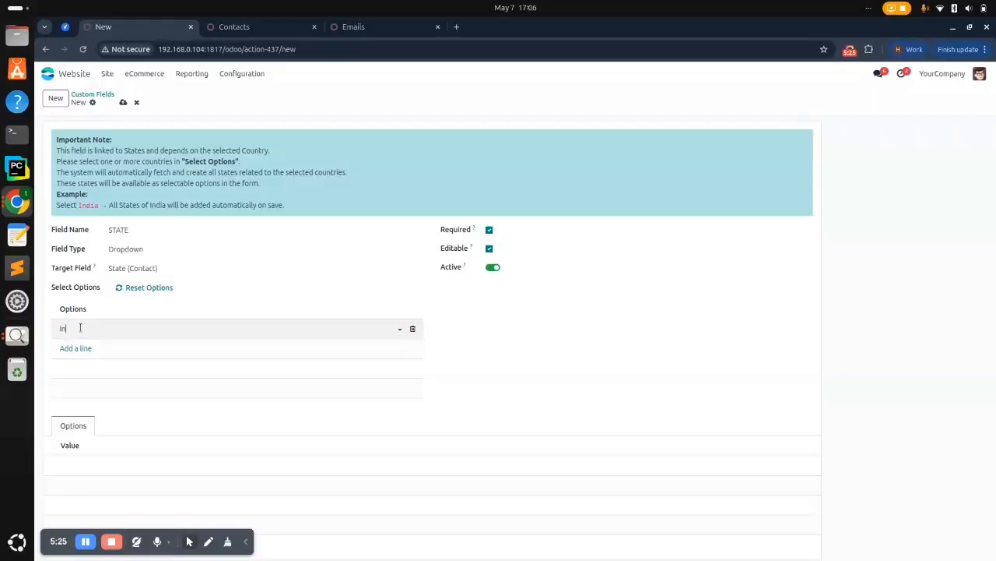
text(India)
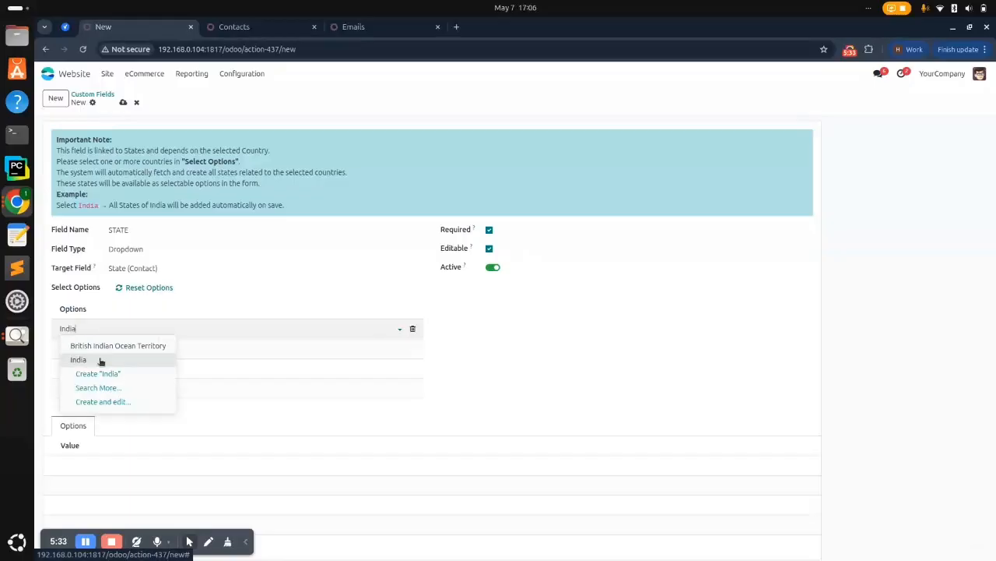
click(101, 359)
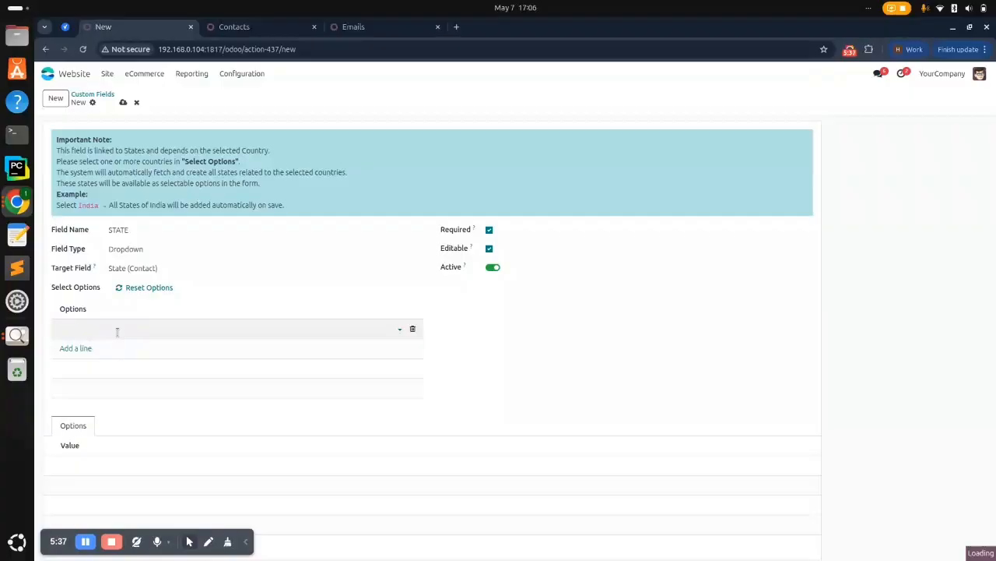
text(ins)
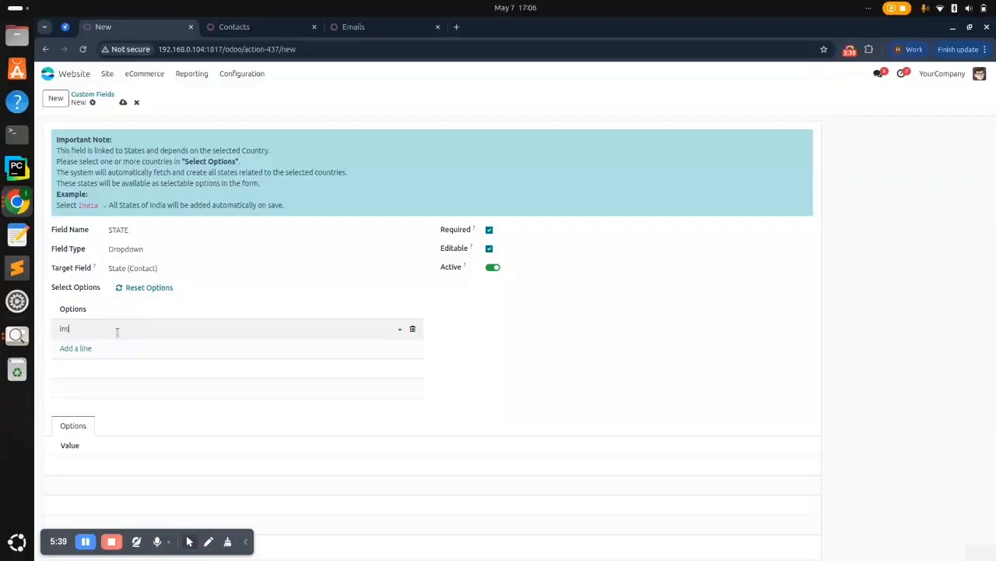
text(dia)
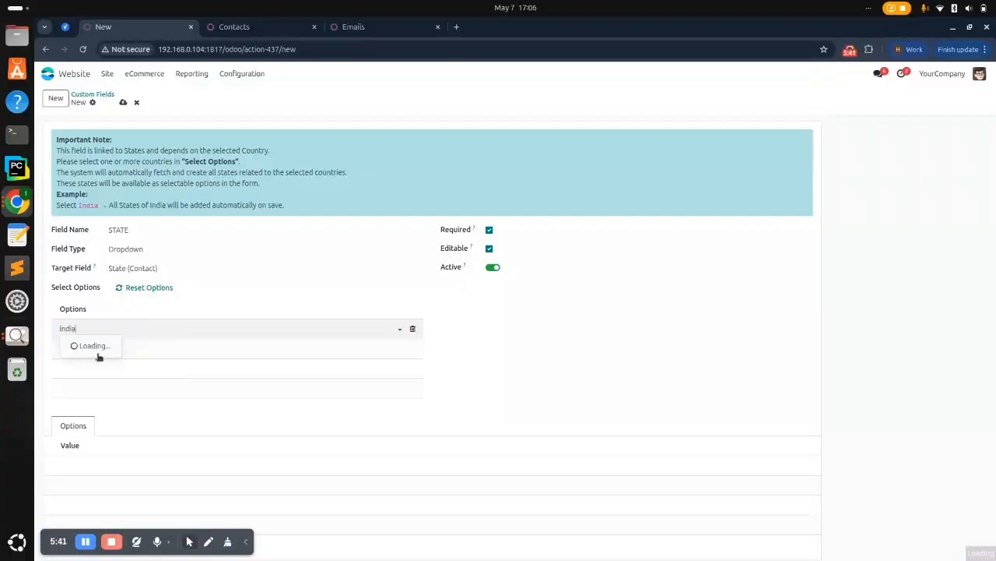
click(103, 359)
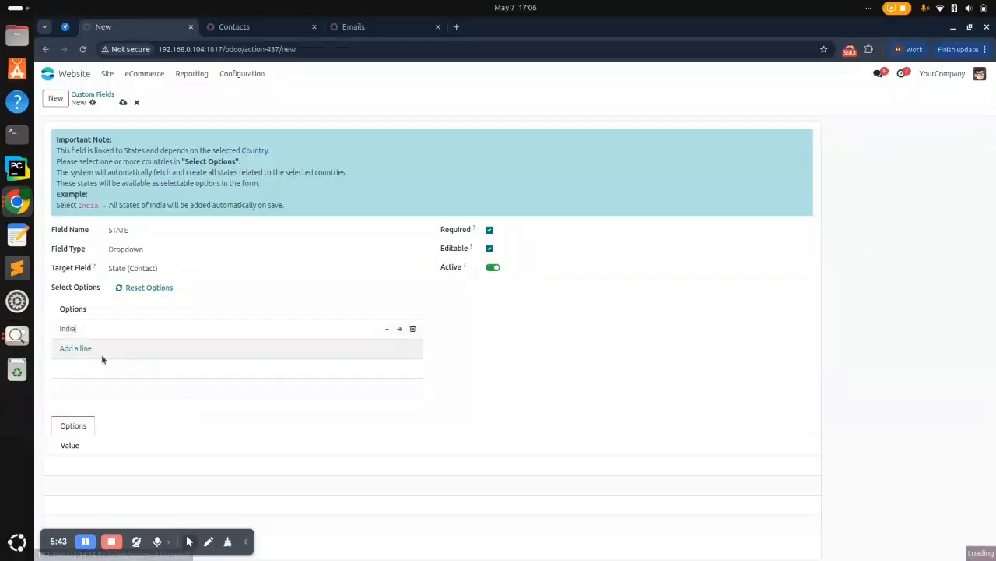
click(84, 347)
text(United)
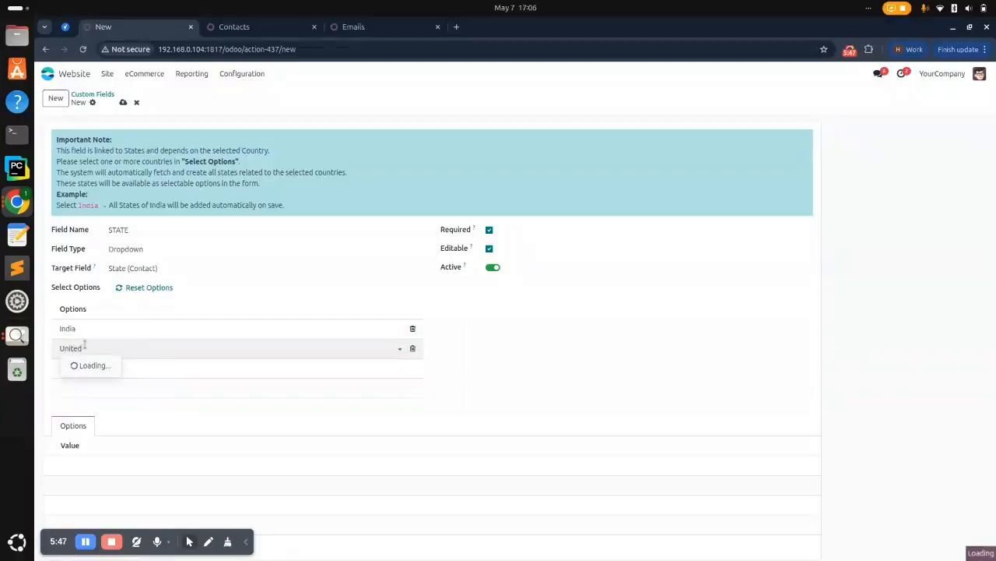
click(93, 396)
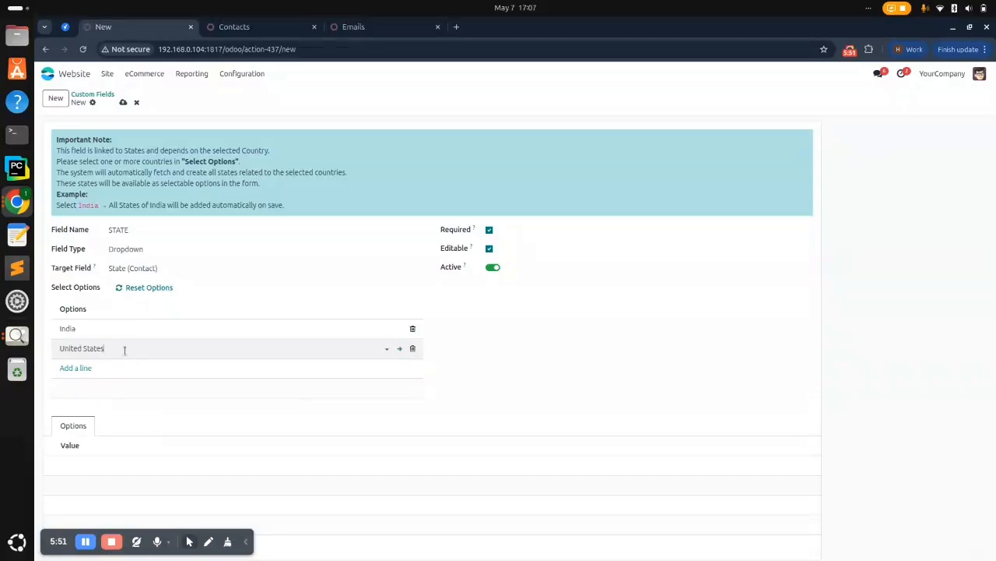
click(123, 103)
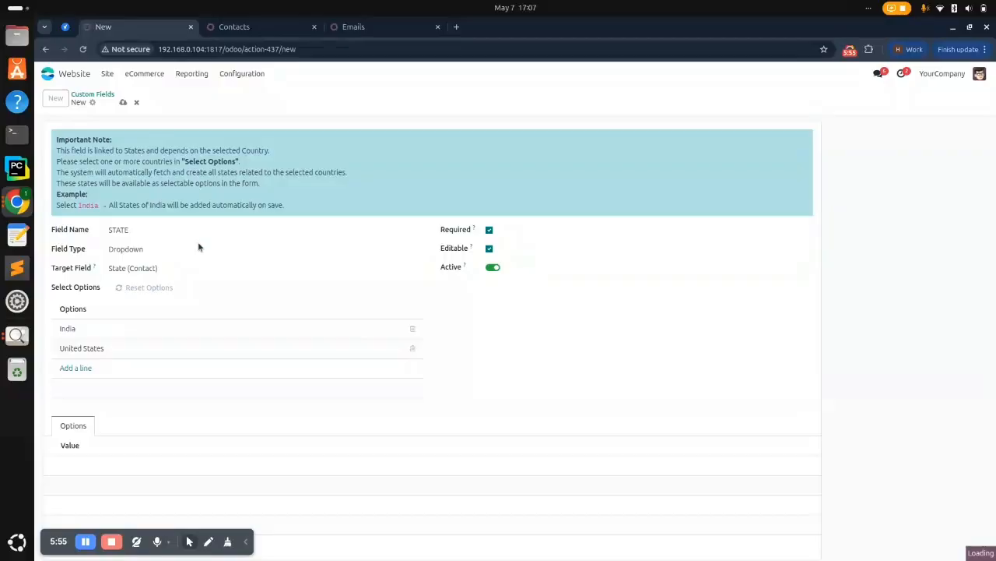
Scroll through the 98 state values loaded for India and United States
scroll(228, 290, down, 5)
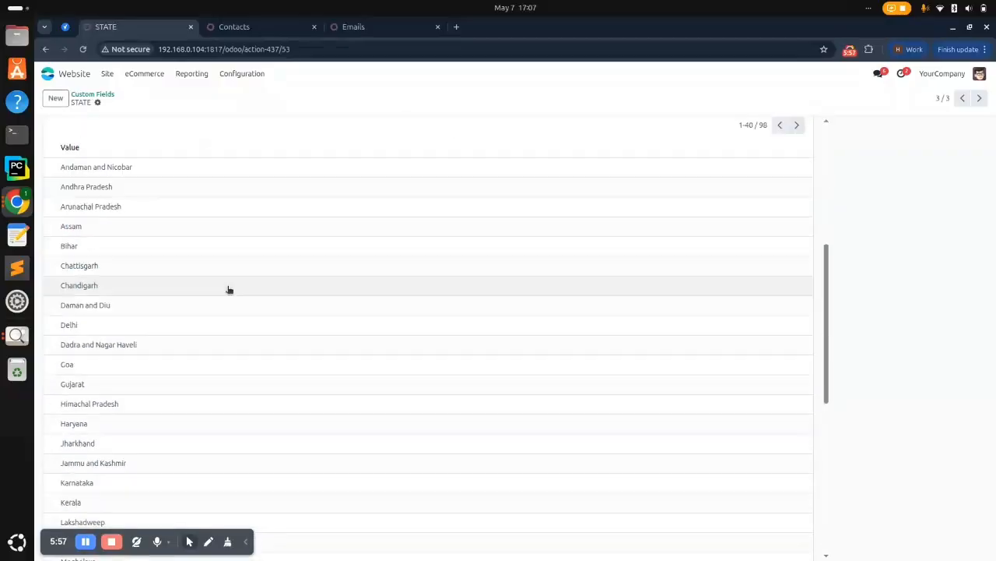
scroll(227, 289, up, 1)
scroll(142, 285, up, 5)
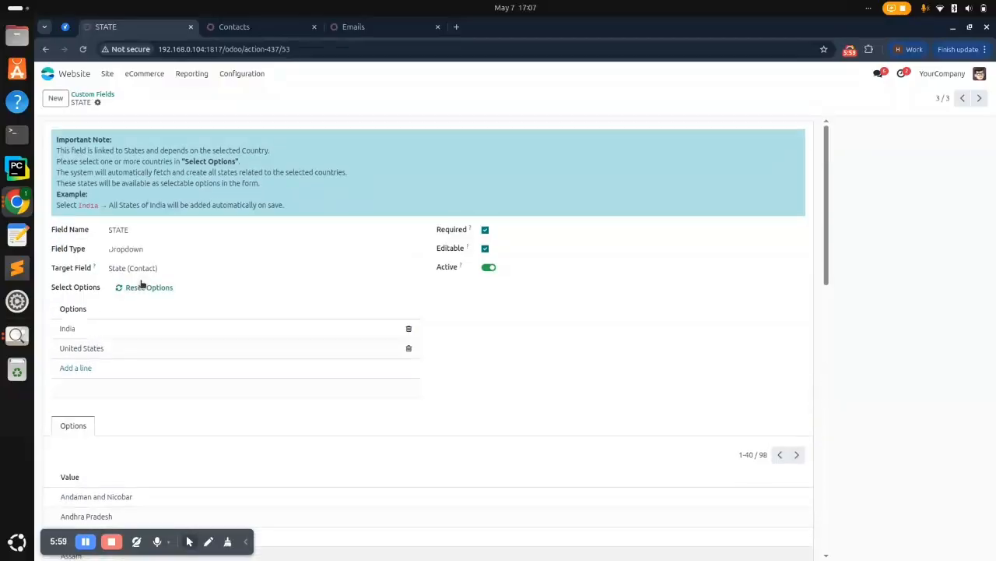
scroll(141, 285, down, 3)
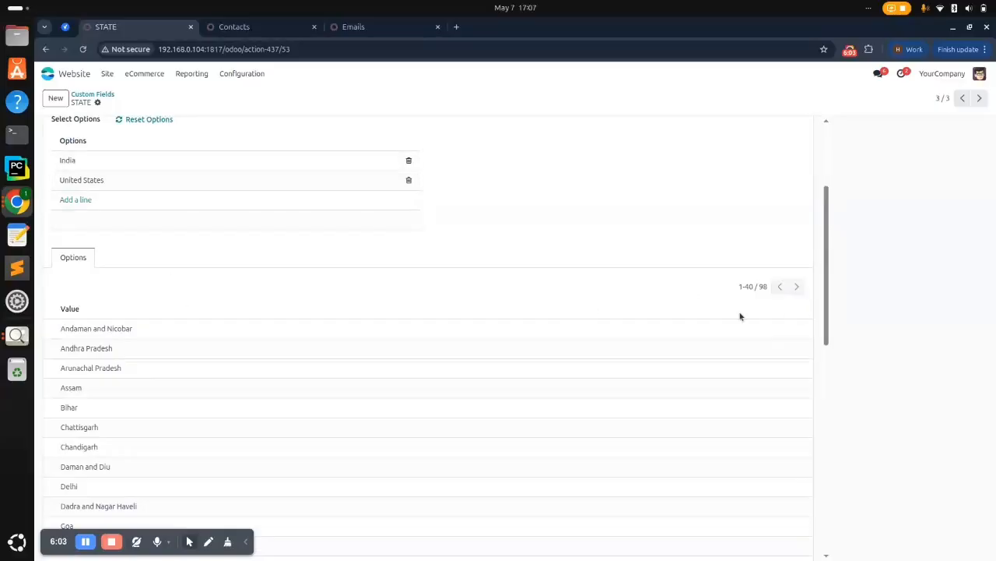
scroll(662, 365, up, 3)
scroll(663, 365, down, 3)
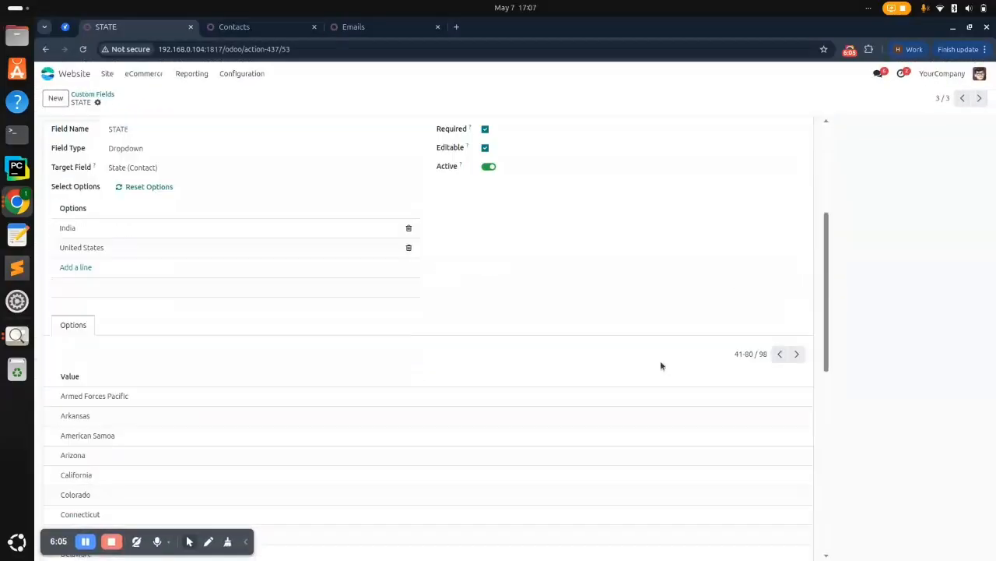
scroll(660, 364, down, 5)
scroll(659, 362, up, 8)
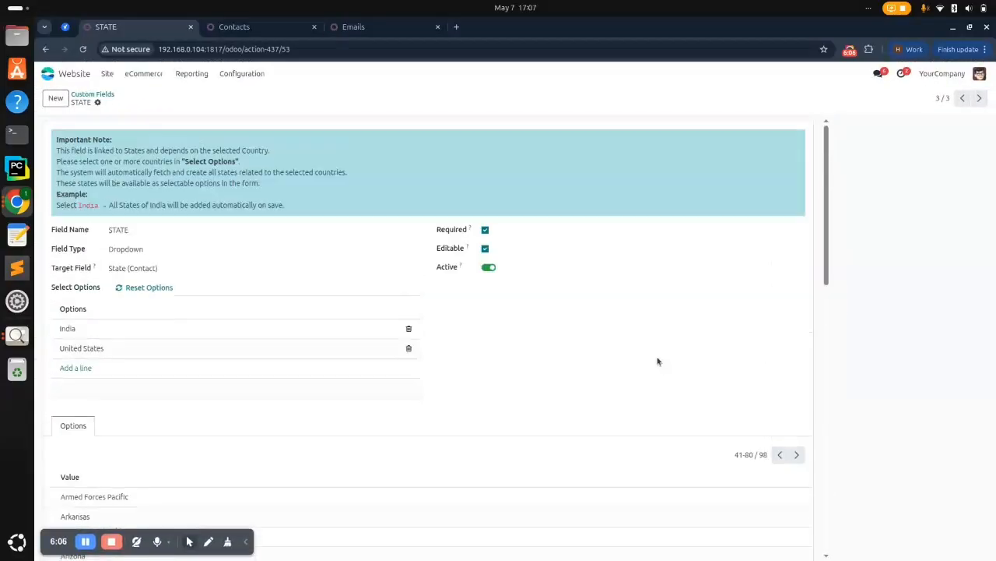
Create a Text field named 'REF. NO.' with placeholder 'Add the REF. NO.'
click(62, 101)
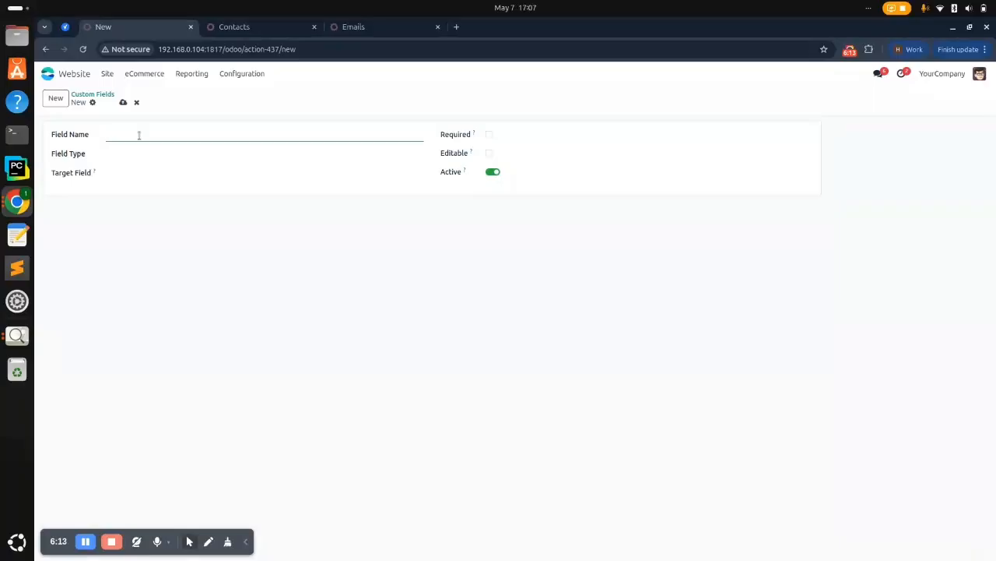
text(REF. NO.)
click(133, 154)
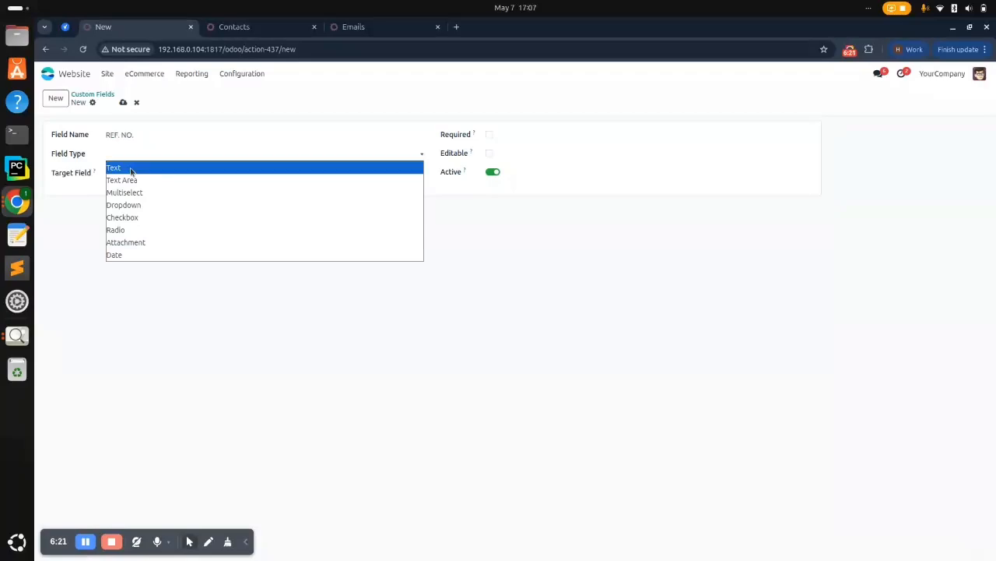
click(131, 170)
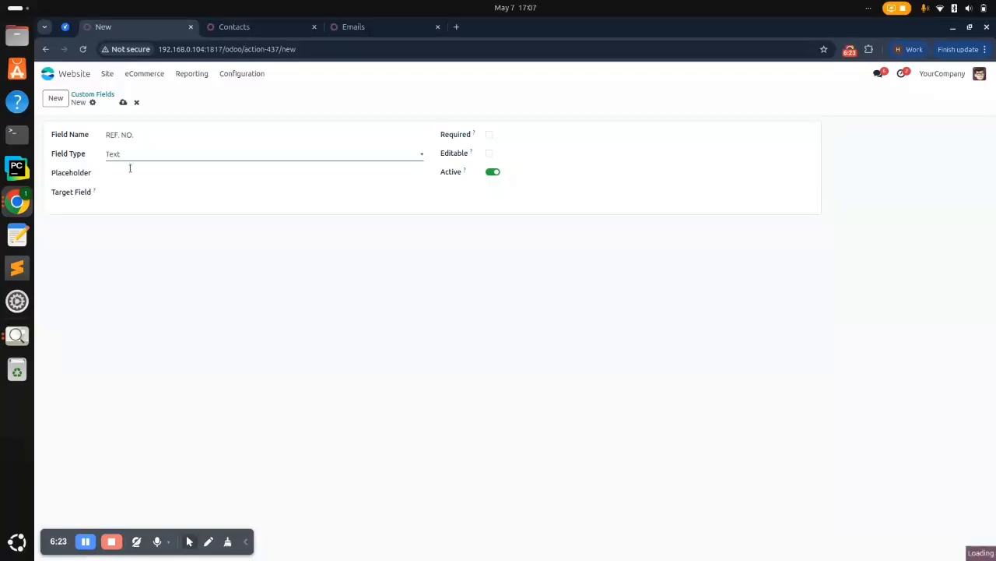
click(129, 173)
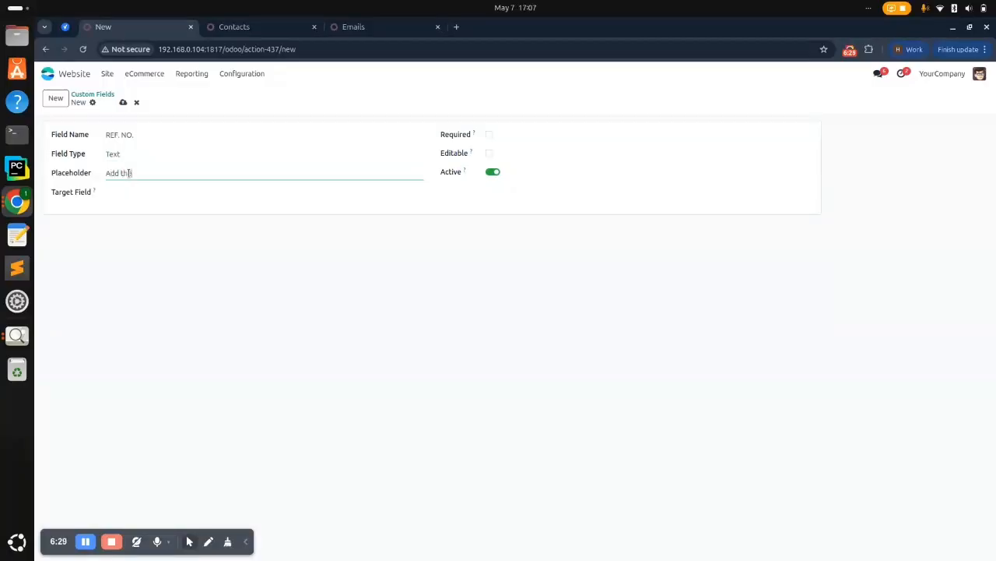
text(Add the REF. NO.)
Link REF. NO. to Reference (Contact), make it Editable, and save it
click(122, 197)
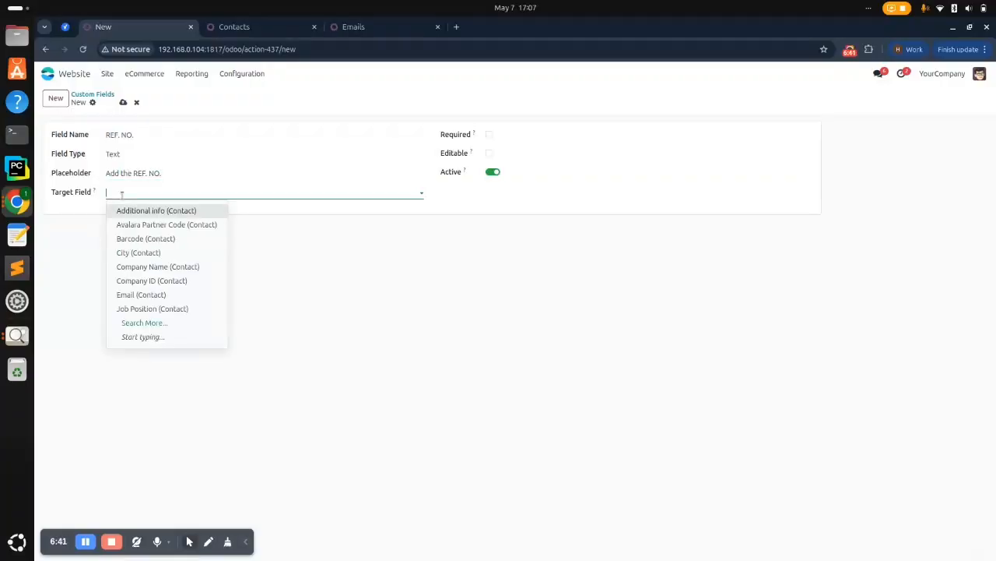
text(ref)
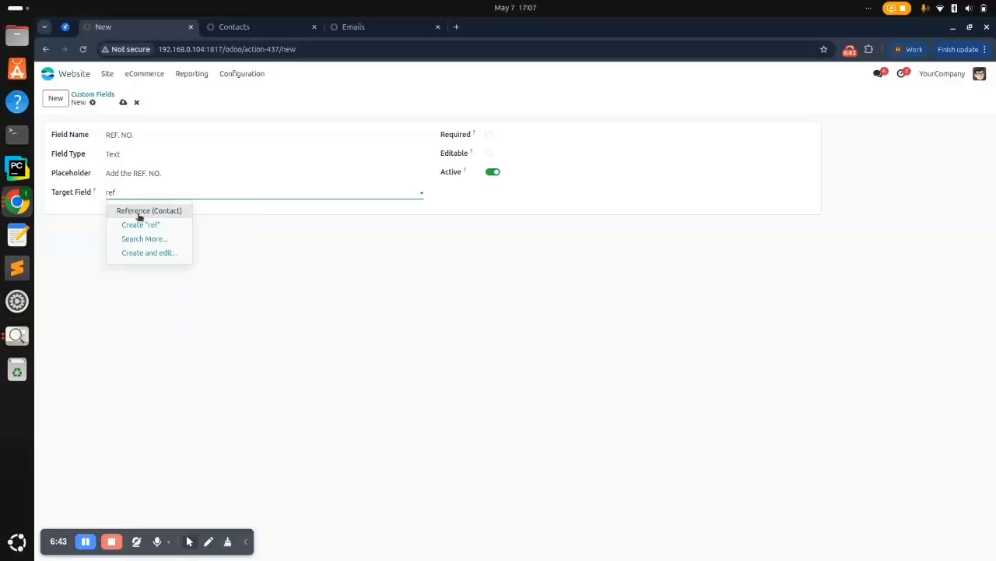
click(139, 213)
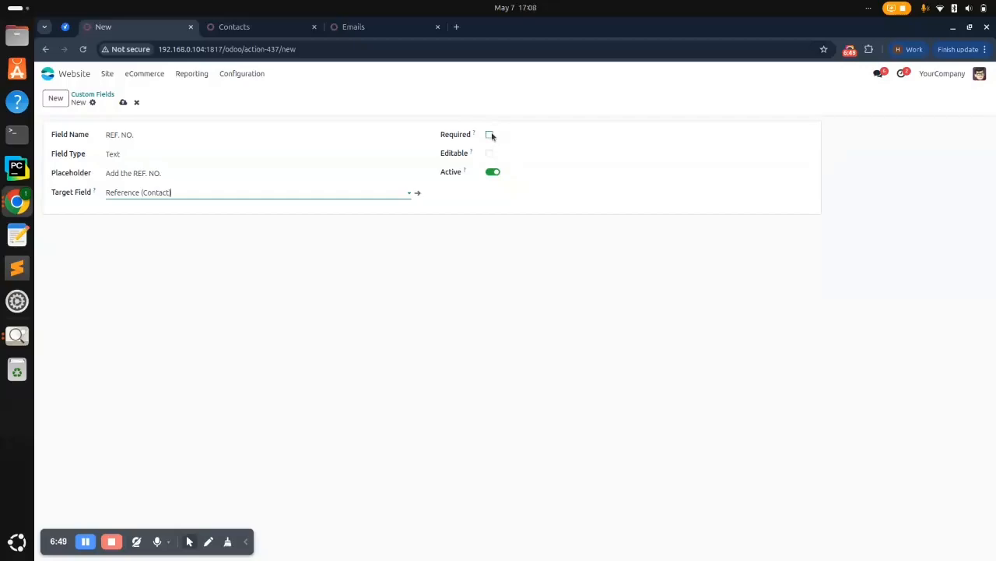
click(490, 154)
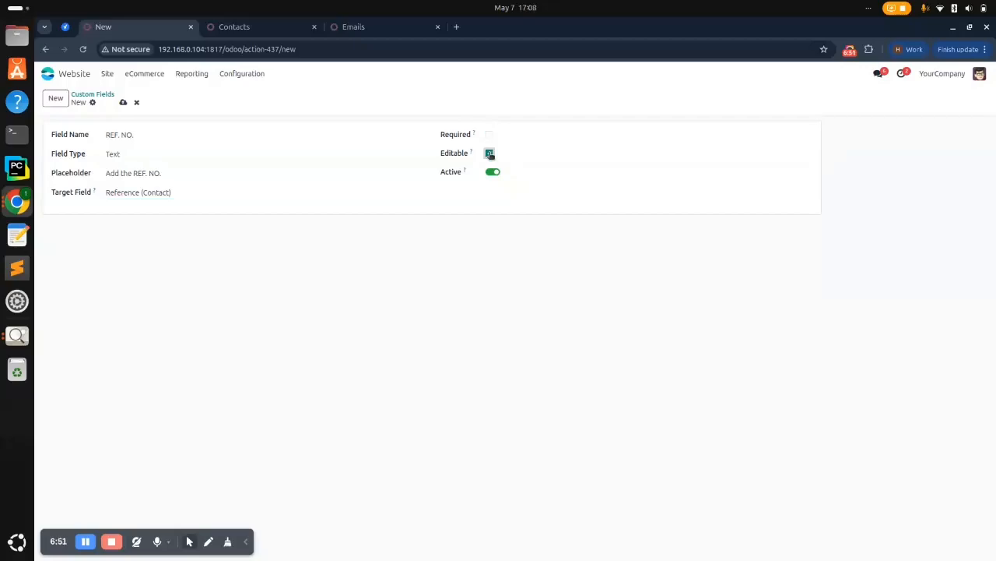
click(123, 102)
click(88, 540)
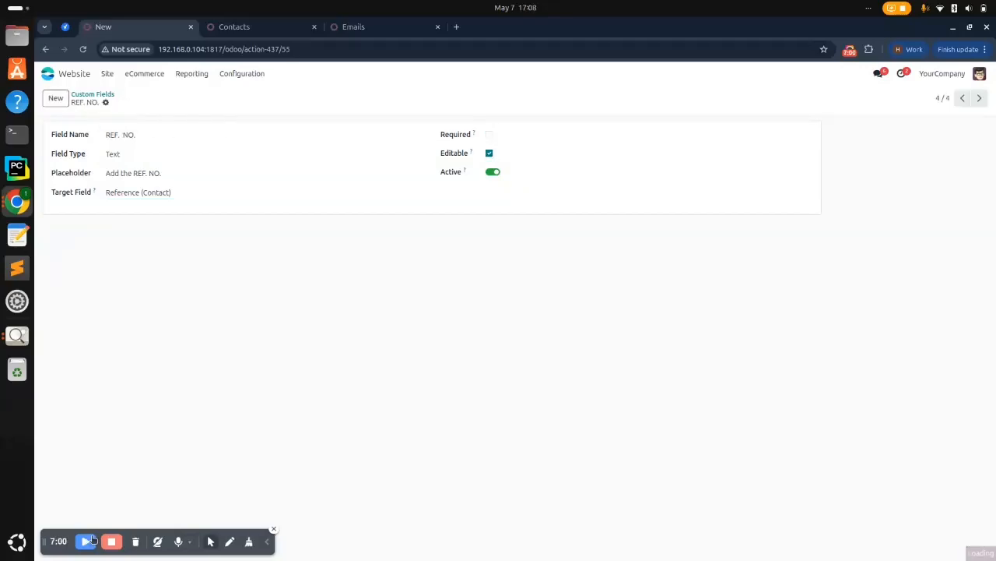
click(92, 539)
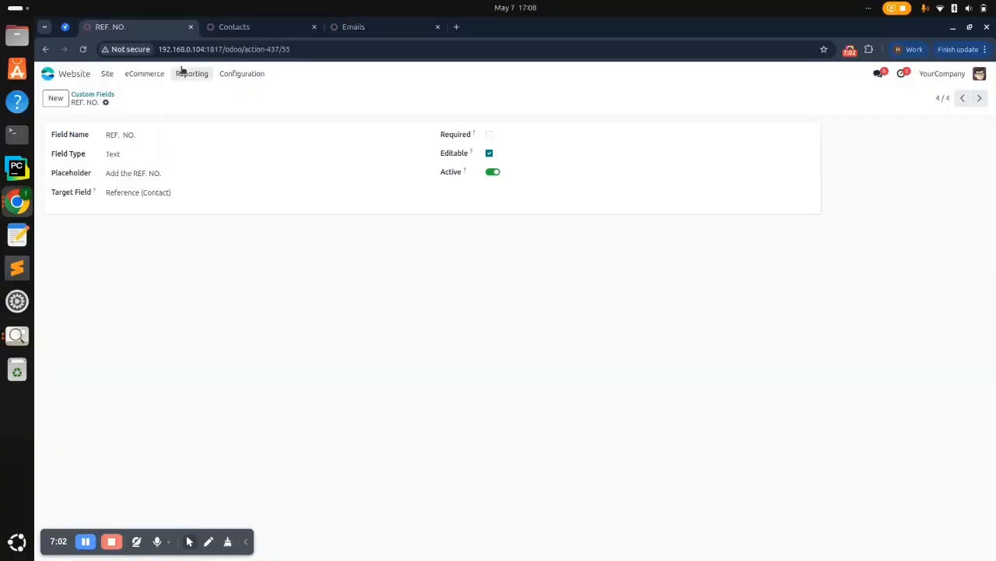
Add a new custom field named Icon with the Attachment field type
click(59, 98)
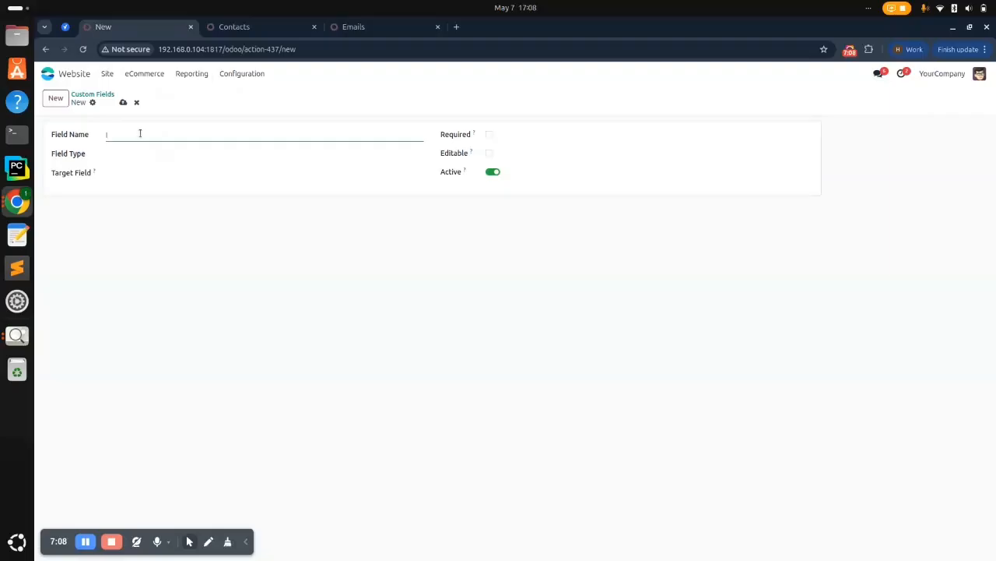
text(Icon)
click(124, 158)
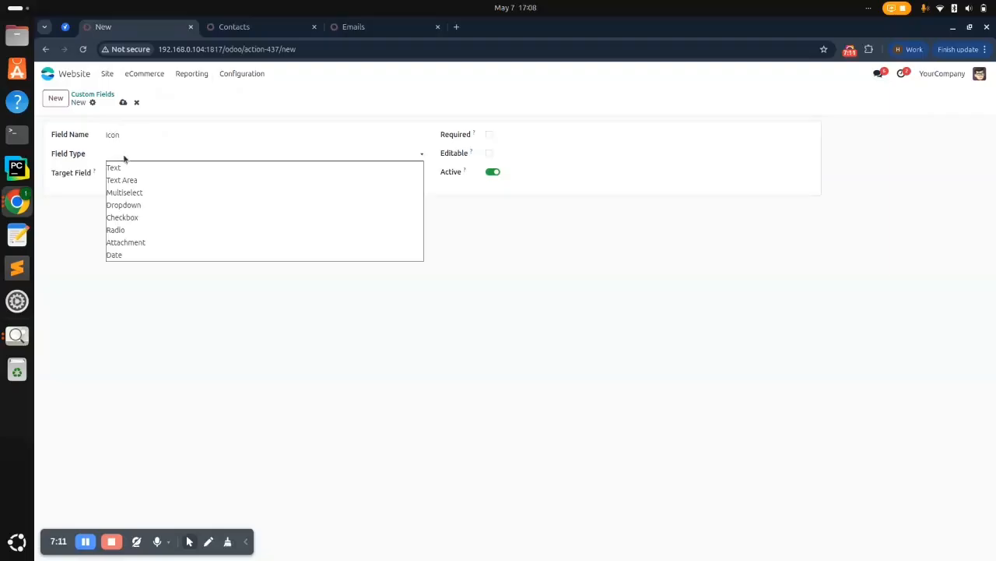
click(143, 243)
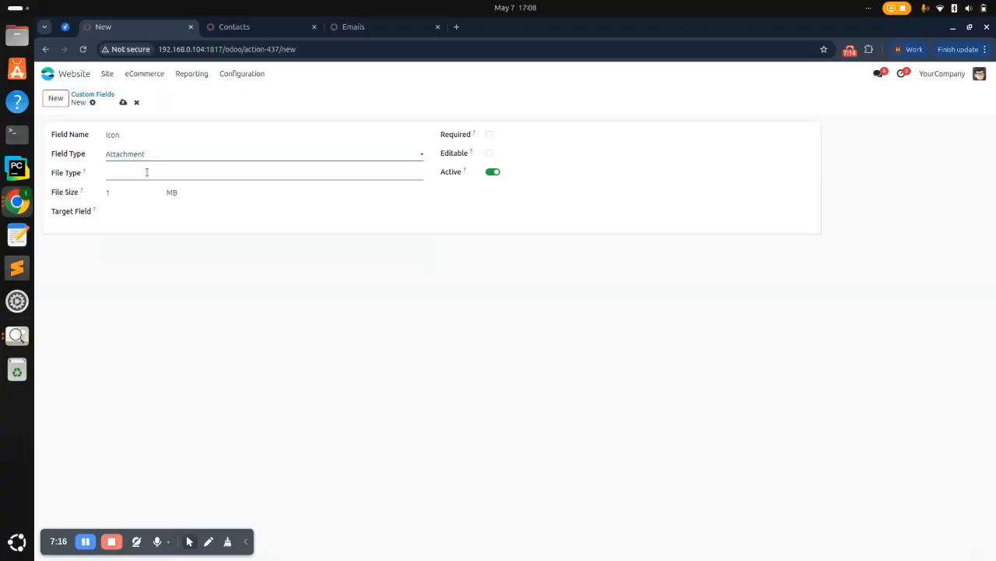
Limit Icon to png, jpeg files up to 1 MB, target Image (Contact), make it required and save
click(145, 175)
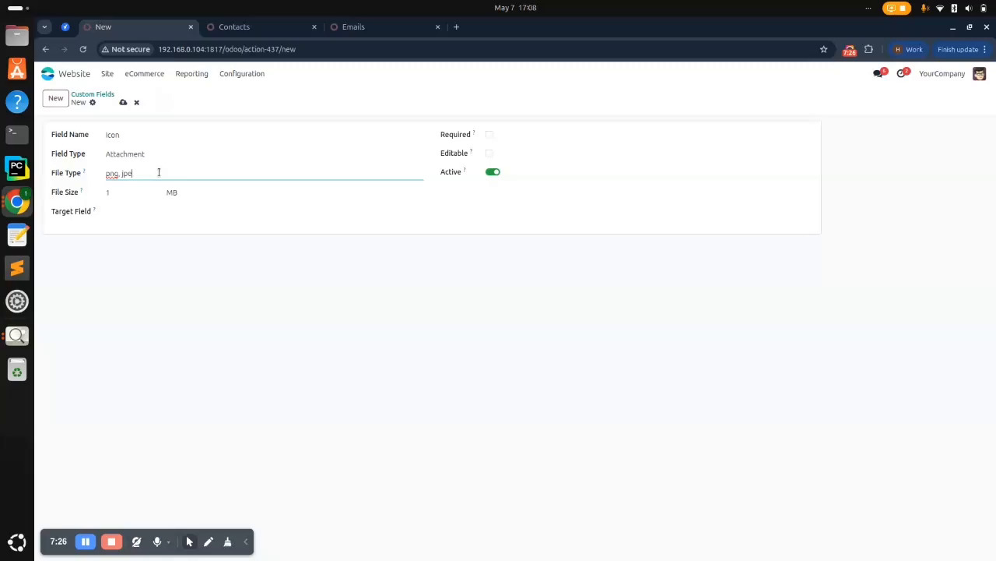
click(138, 193)
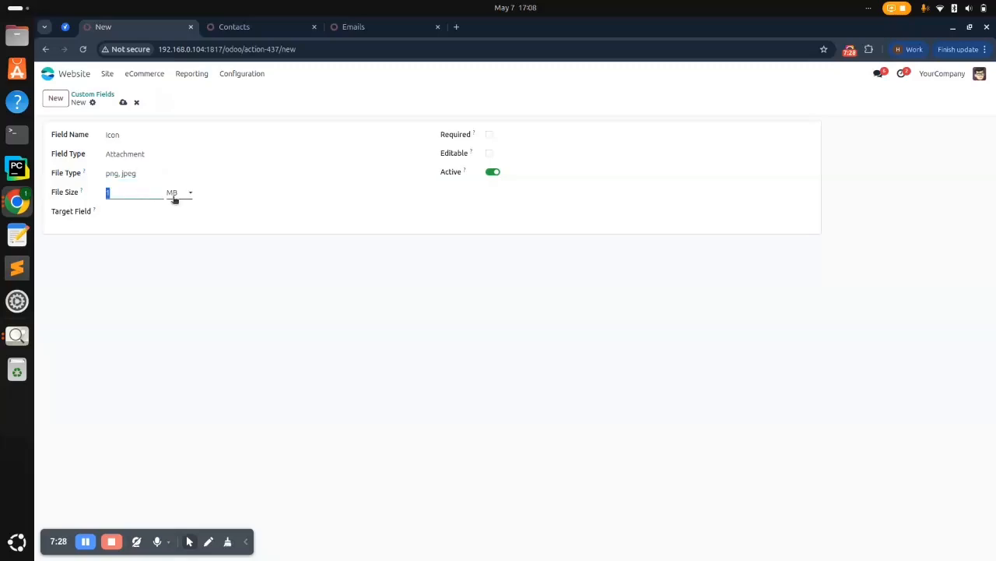
click(174, 198)
click(211, 194)
click(132, 213)
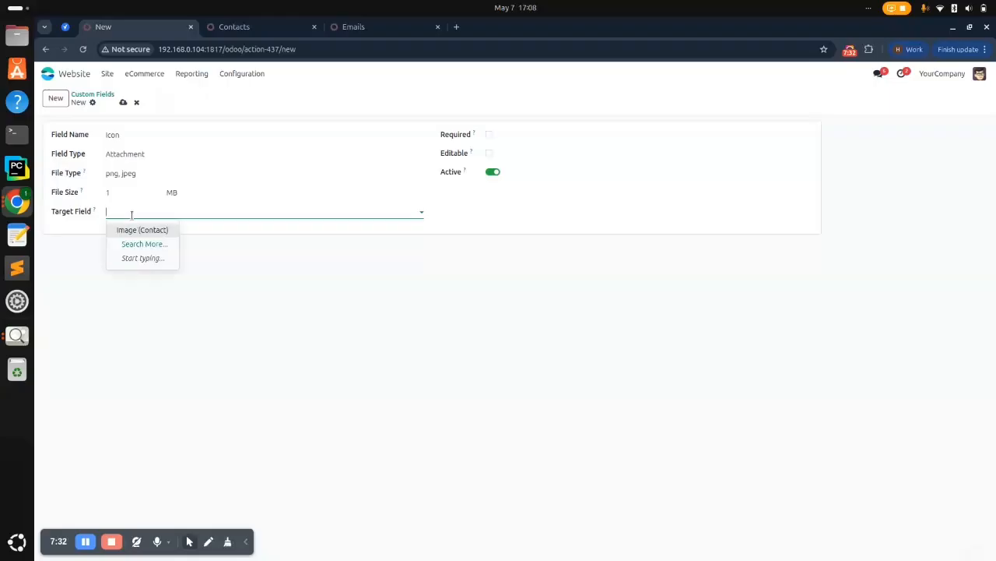
click(132, 229)
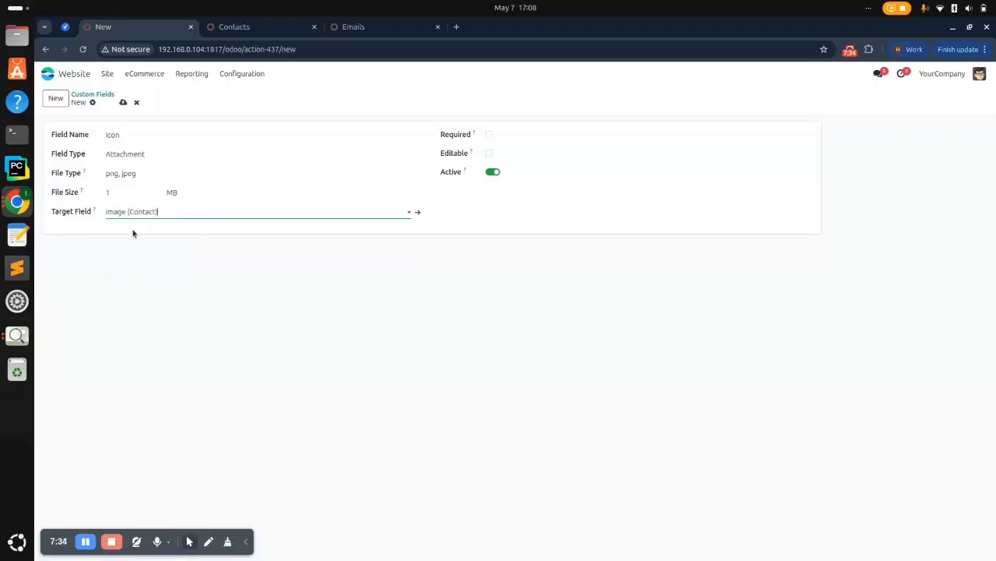
click(490, 134)
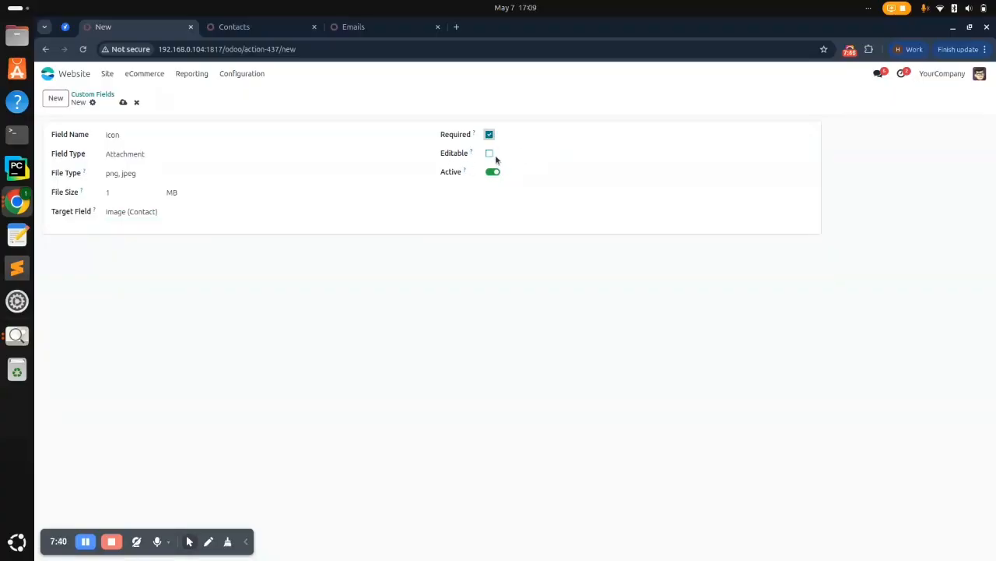
click(123, 103)
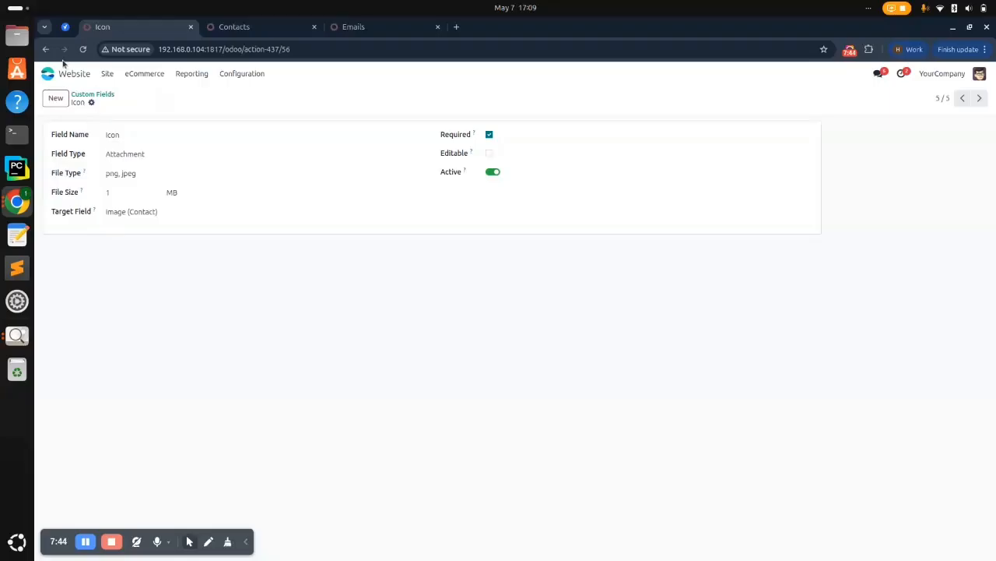
click(53, 101)
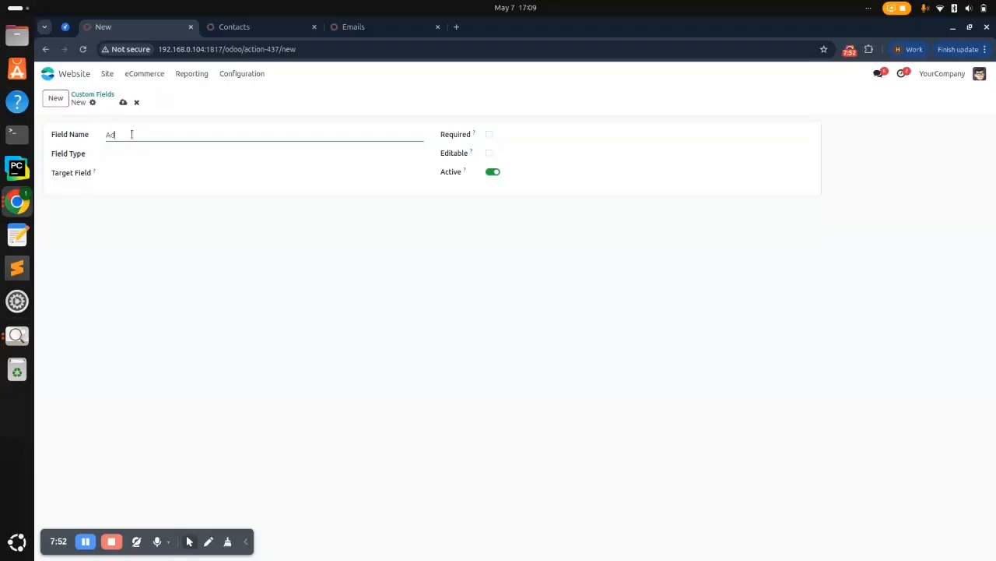
Make the Address field a required, editable dropdown targeting Address Type (Contact)
text(ress)
click(138, 159)
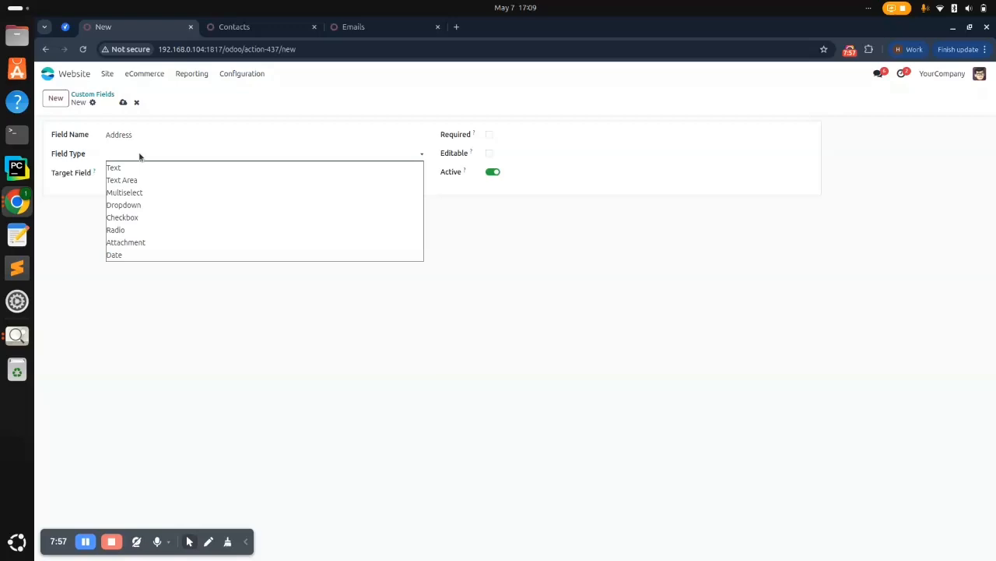
click(136, 205)
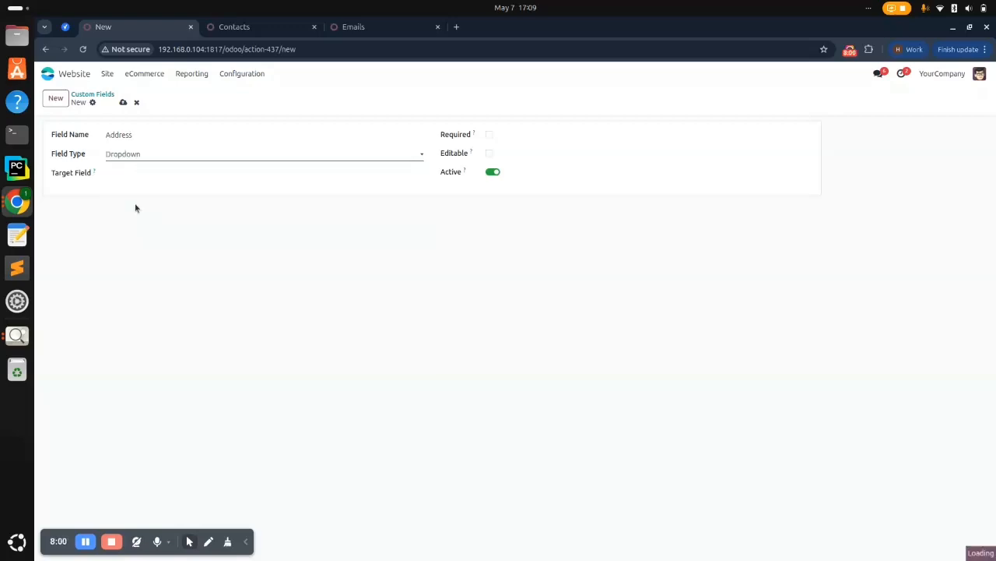
click(141, 172)
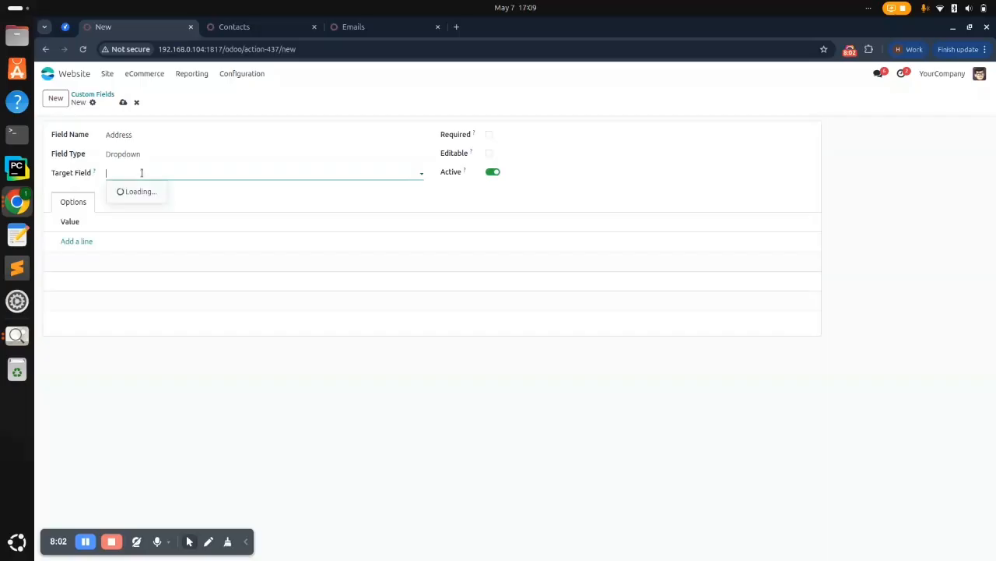
text(A)
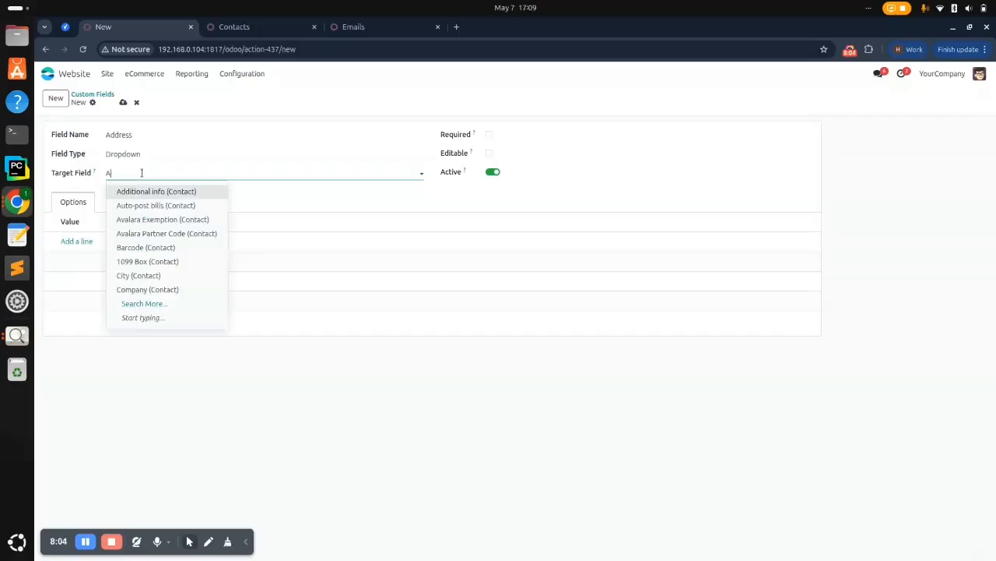
text(ddr)
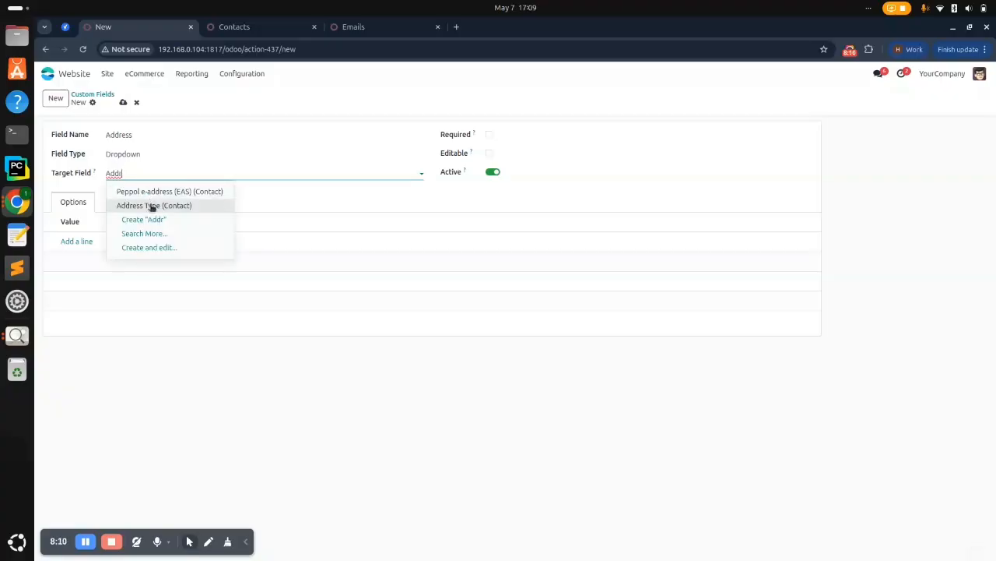
click(149, 206)
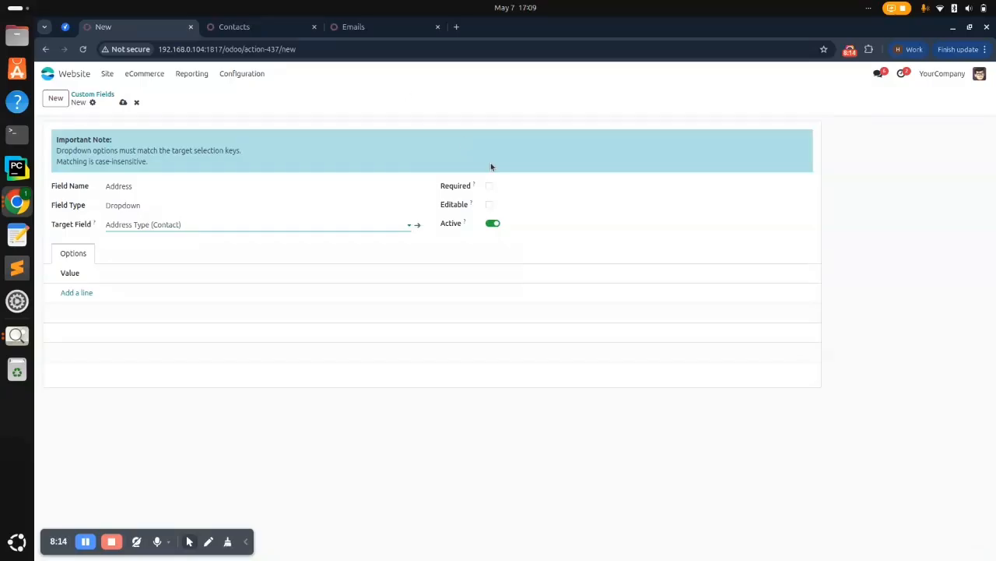
click(489, 187)
click(489, 205)
Add dropdown options Contact, Invoice and Other, save, and return to the Custom Fields list
click(82, 293)
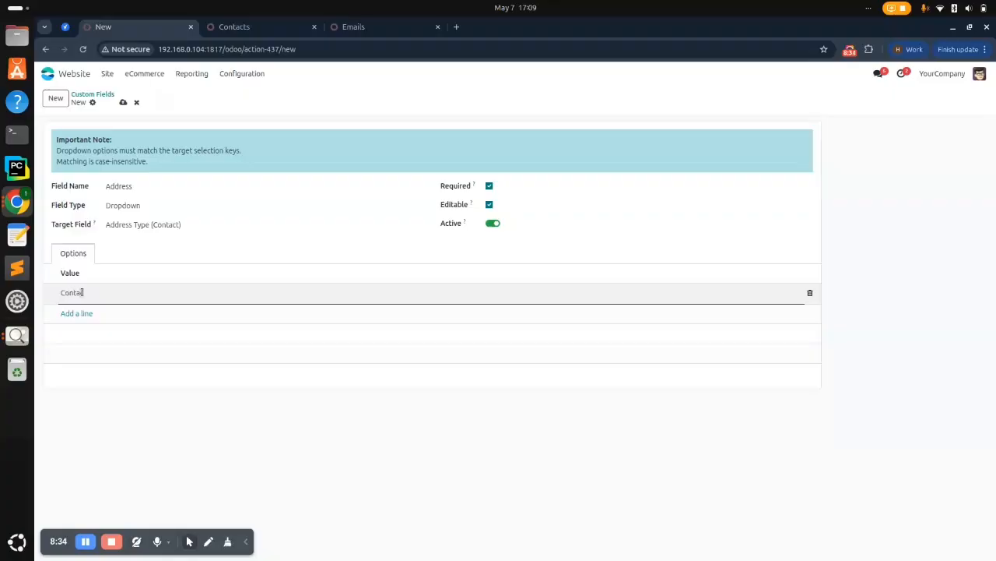
click(77, 313)
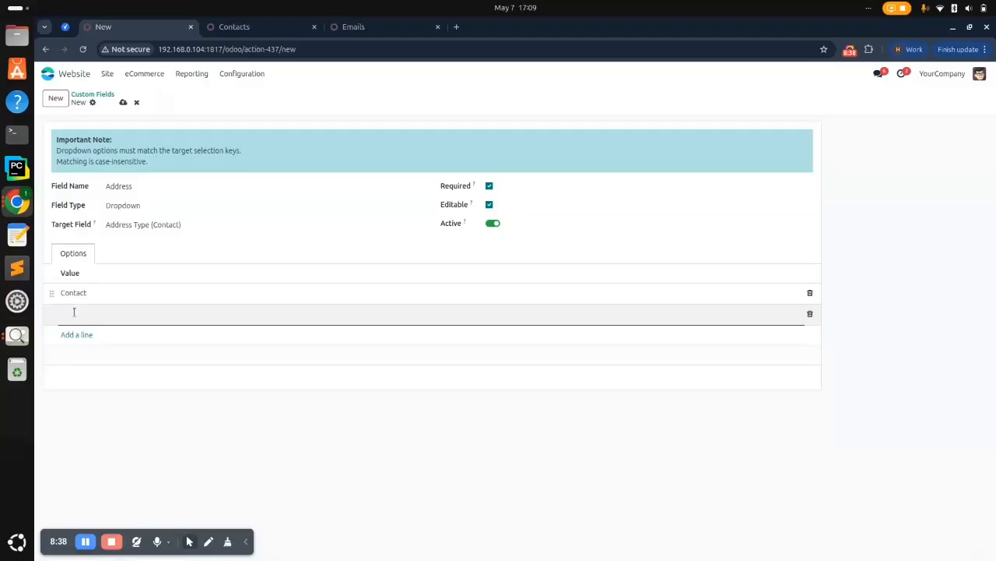
text(Invoice)
click(77, 334)
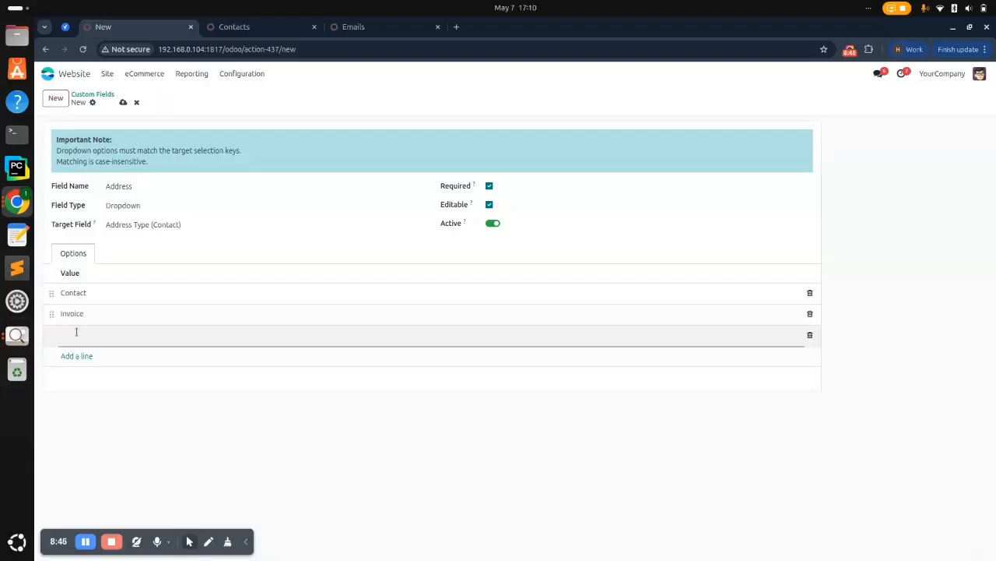
text(Othe)
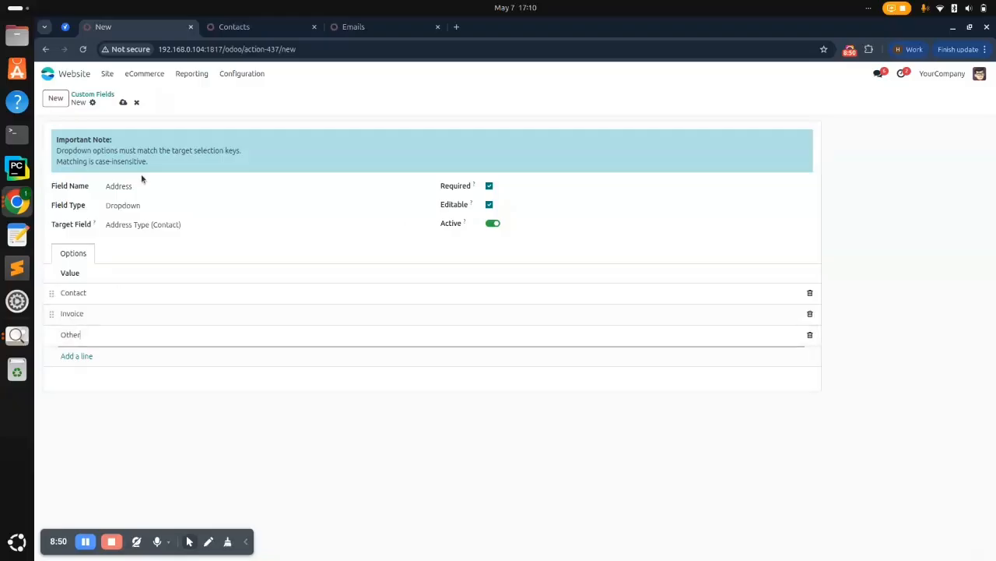
text(r)
click(123, 103)
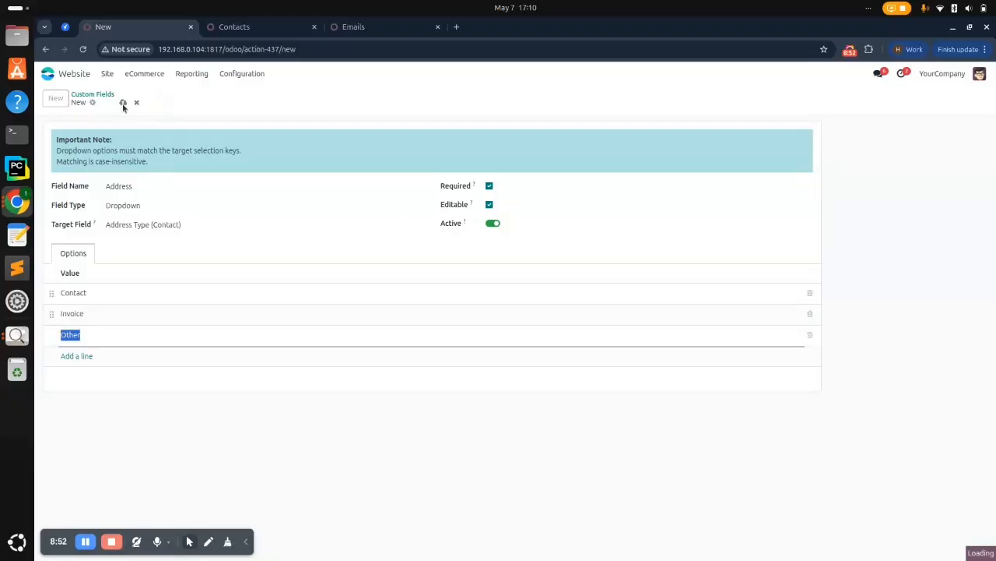
click(99, 94)
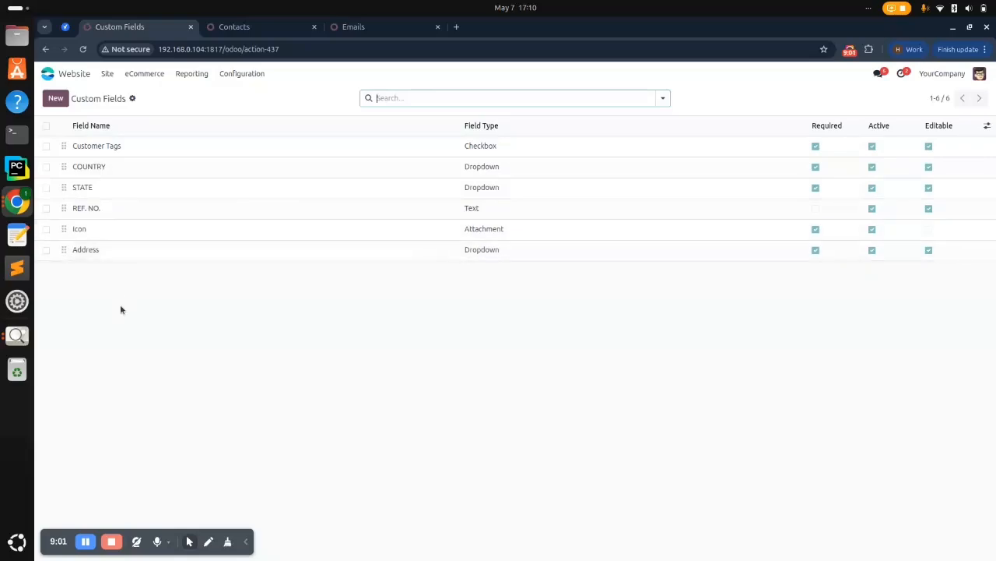
key(alt+Tab)
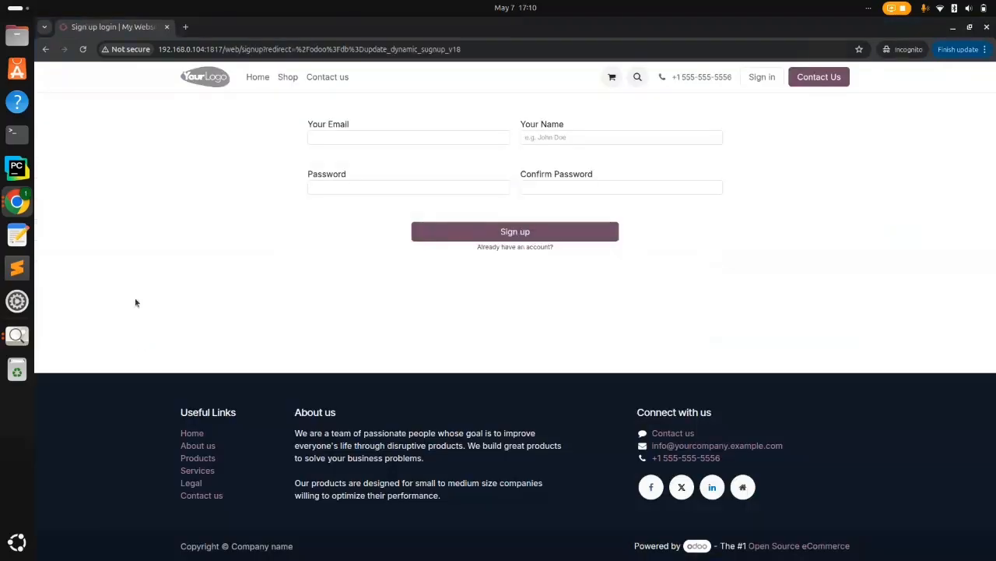
click(84, 50)
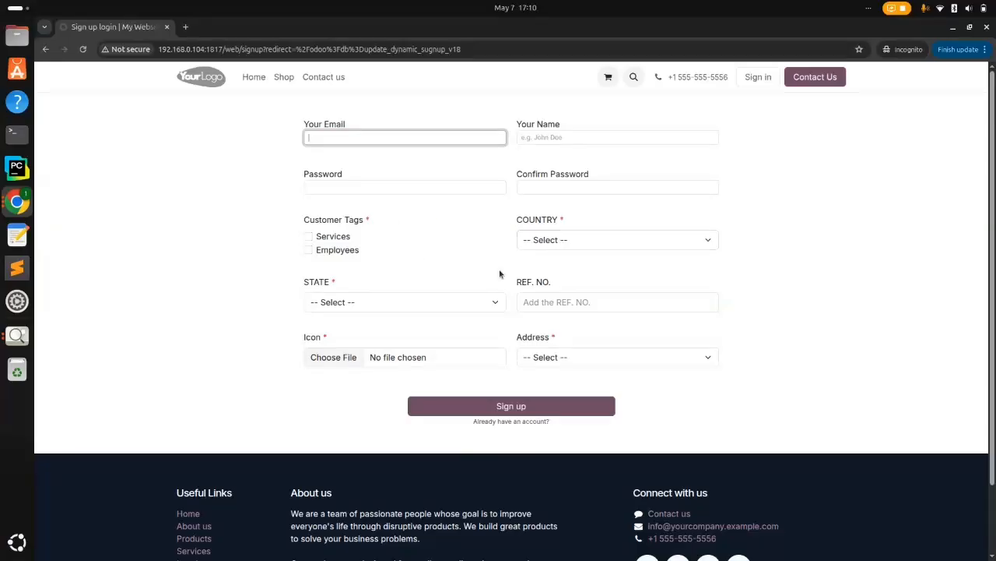
key(alt+Tab)
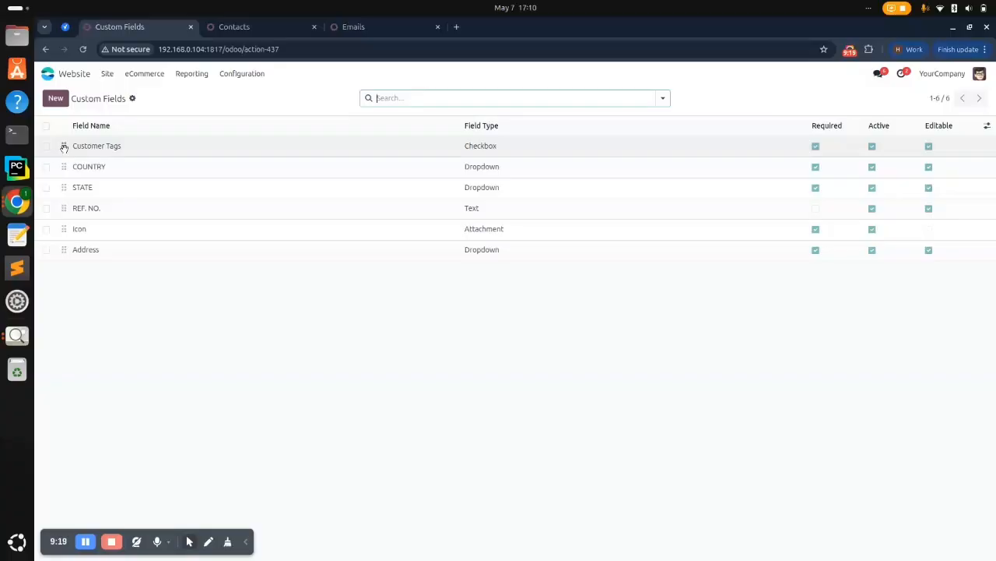
Move Customer Tags below COUNTRY and STATE, then bring up the signup page
drag(64, 147, 66, 187)
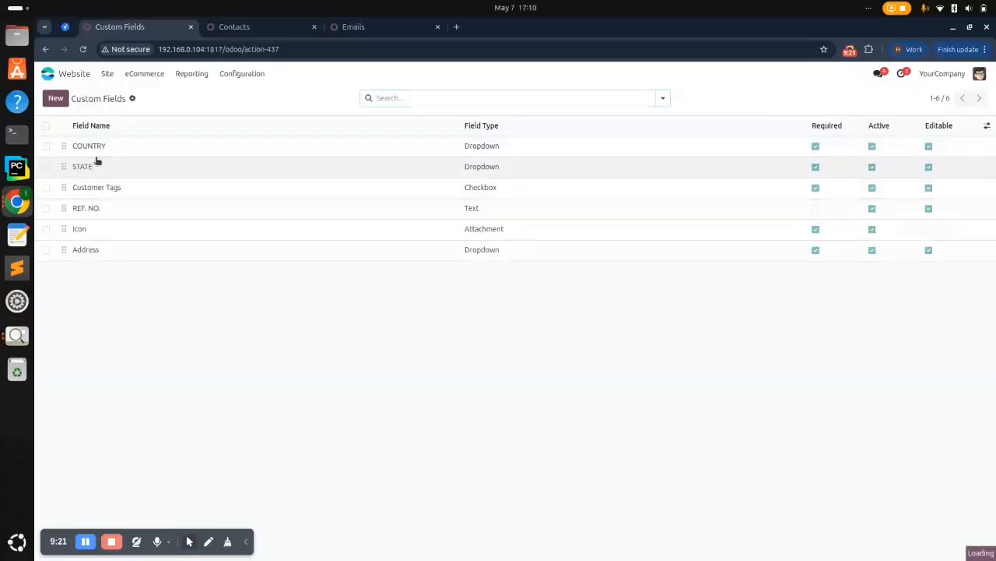
key(alt+Tab)
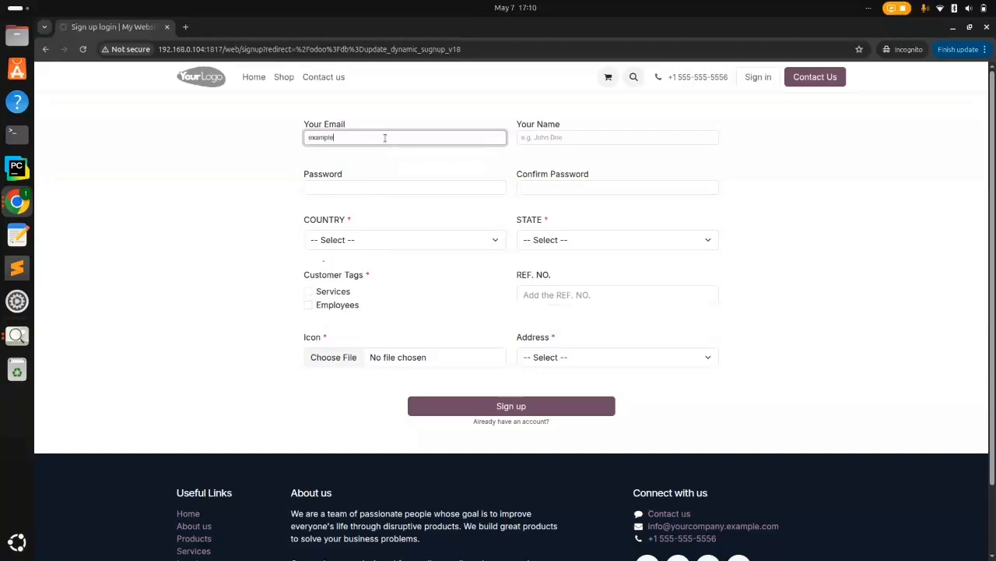
Fill in the signup email, name, password and password confirmation
text(gmail.com)
click(537, 140)
text(exampl0)
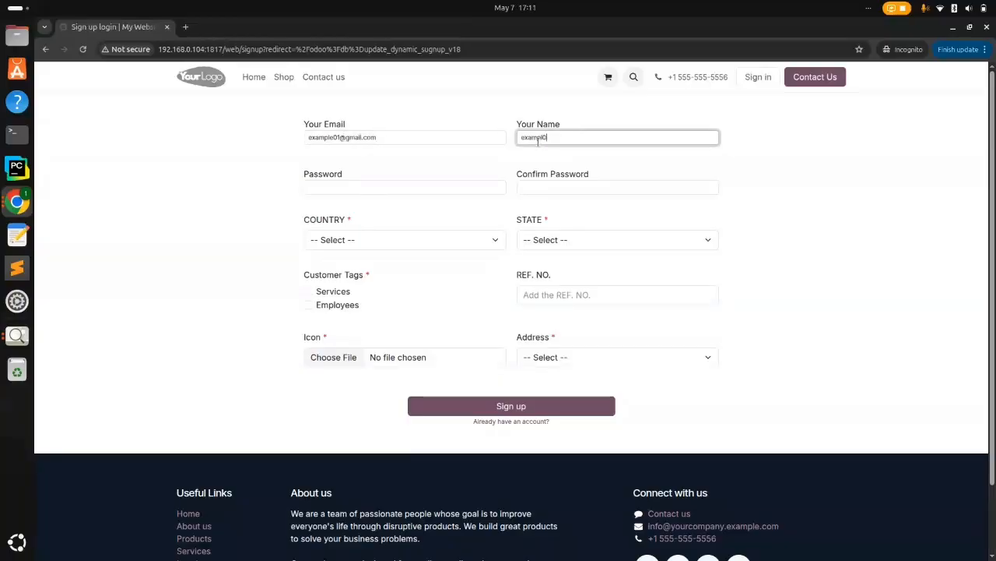
text(1)
click(438, 185)
text(1234)
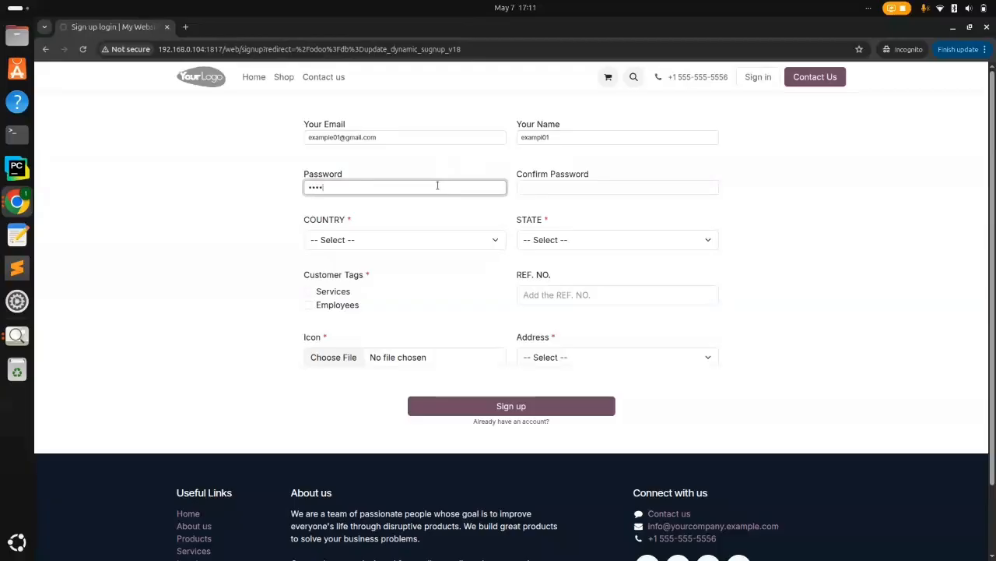
click(540, 189)
text(12345)
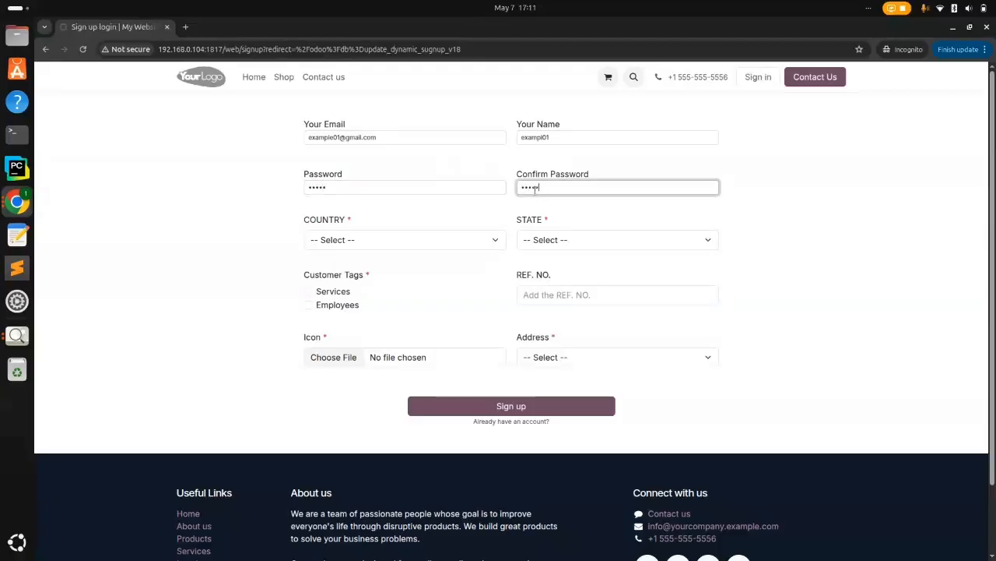
Choose India and Gujarat, tick the Services tag, and enter REF. NO. 12345
click(477, 239)
click(402, 272)
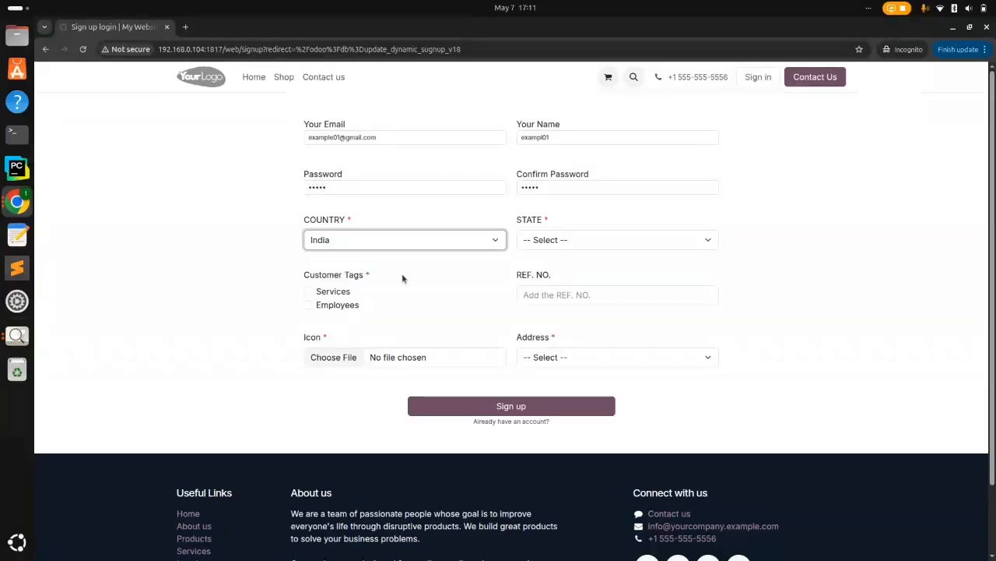
click(553, 244)
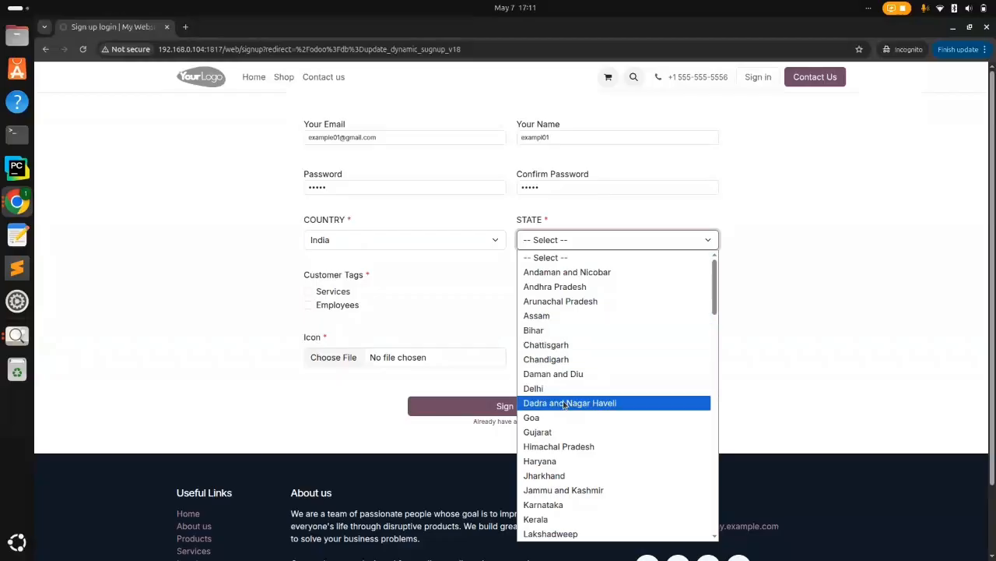
click(557, 433)
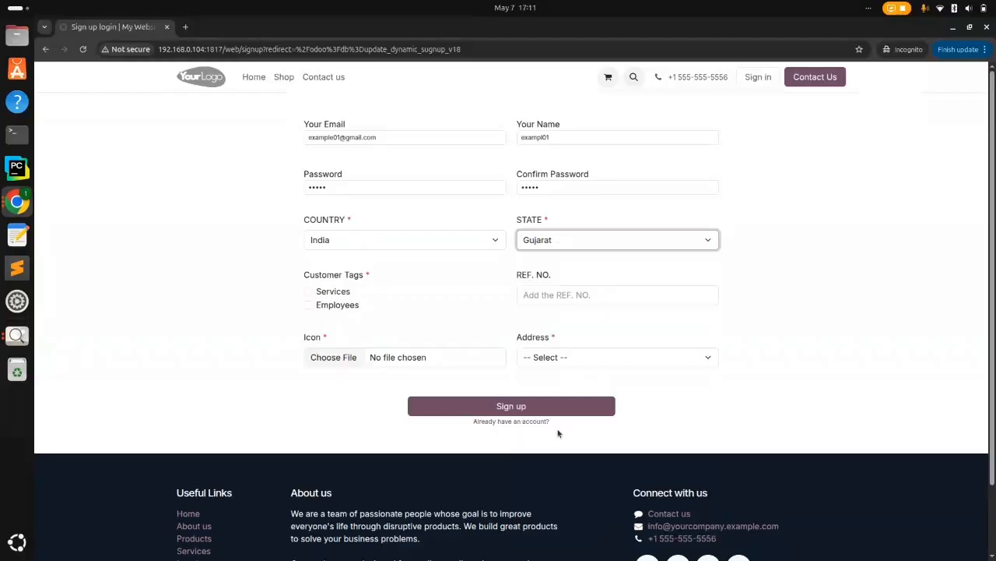
click(307, 292)
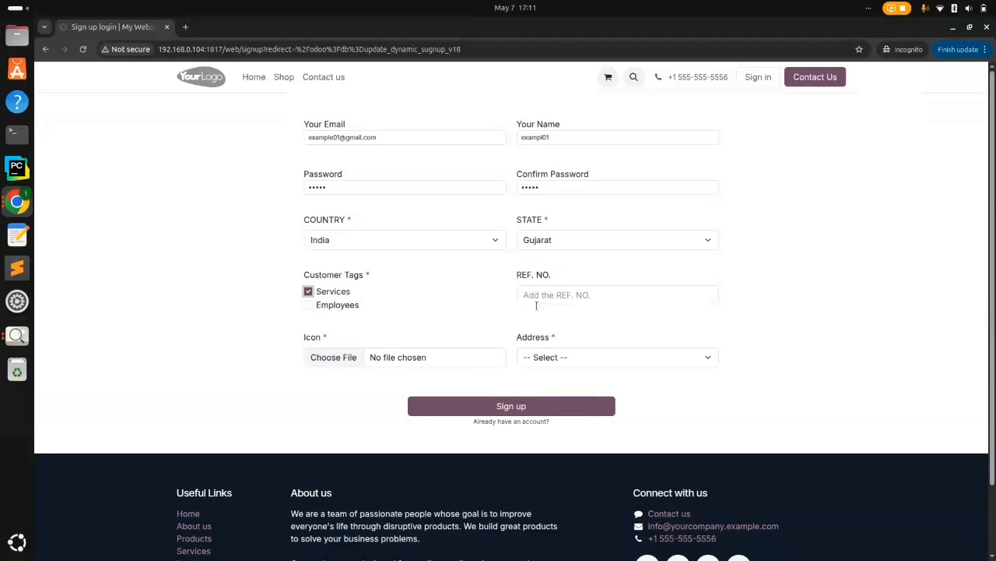
click(559, 356)
click(568, 359)
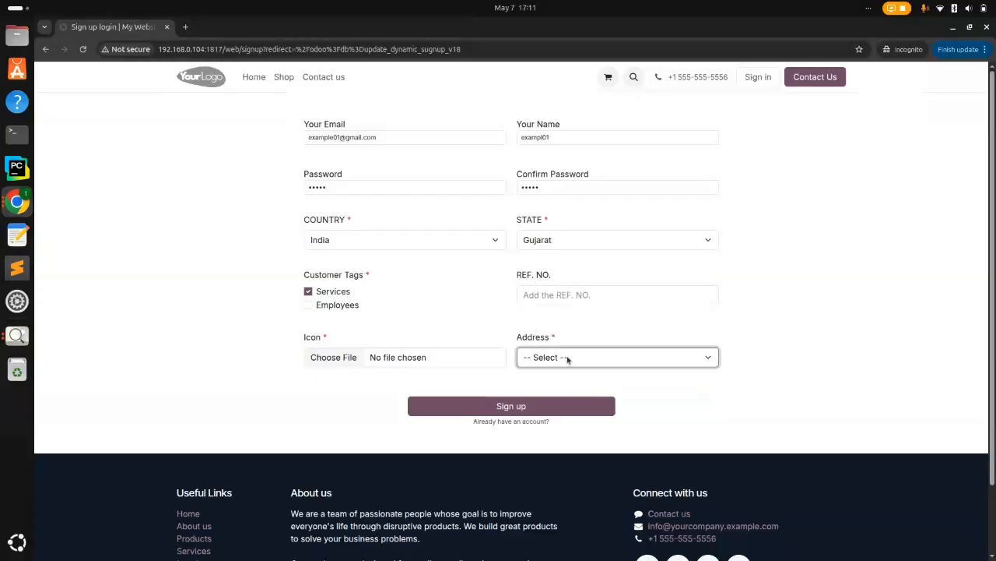
click(548, 291)
text(12345)
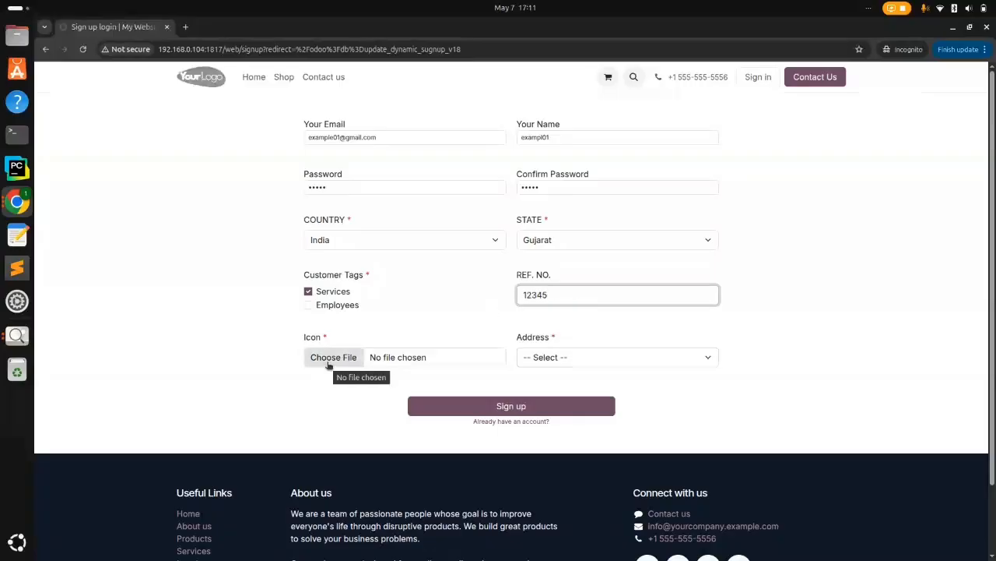
Attach 0.png from Downloads as the signup icon
click(328, 362)
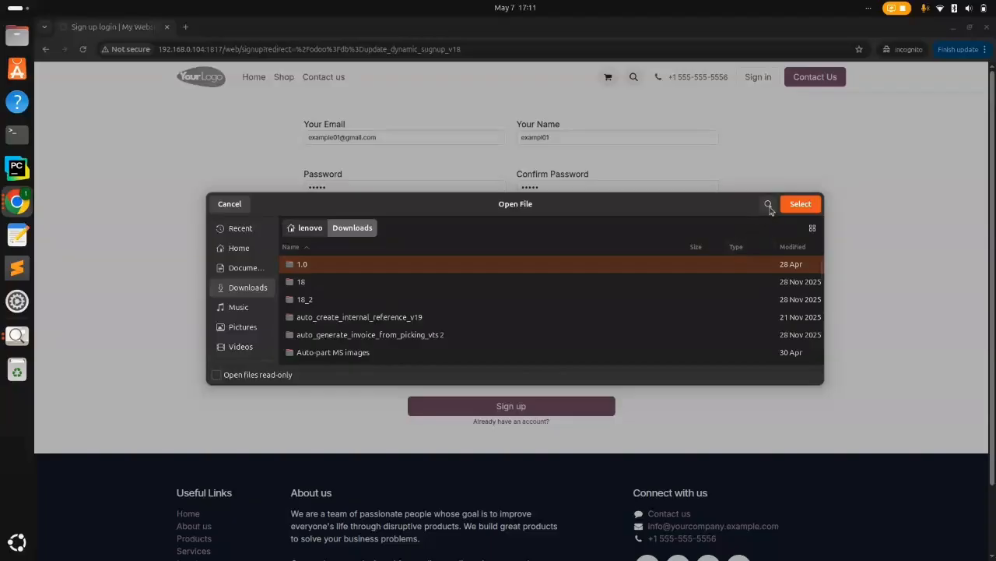
click(768, 204)
text(0)
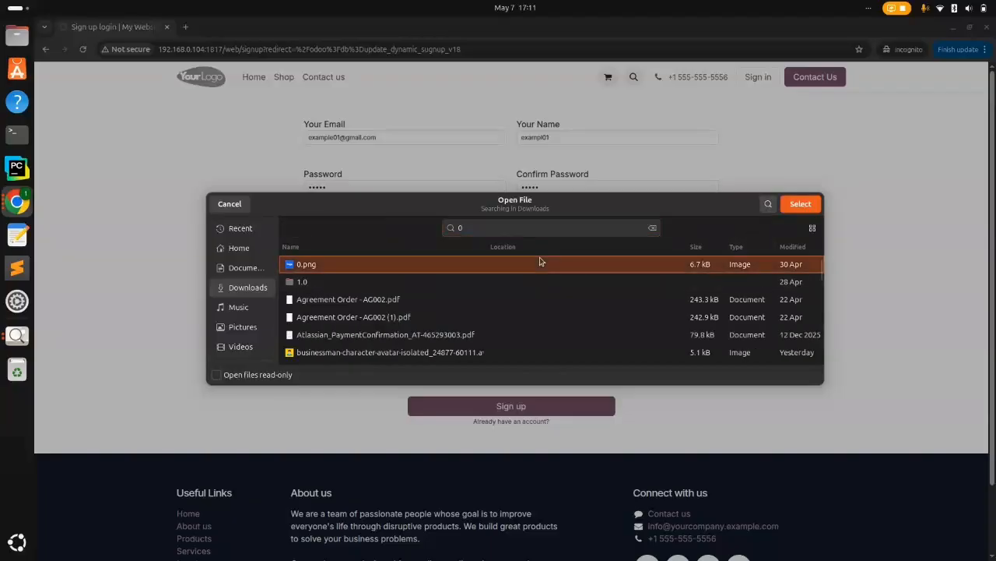
click(800, 200)
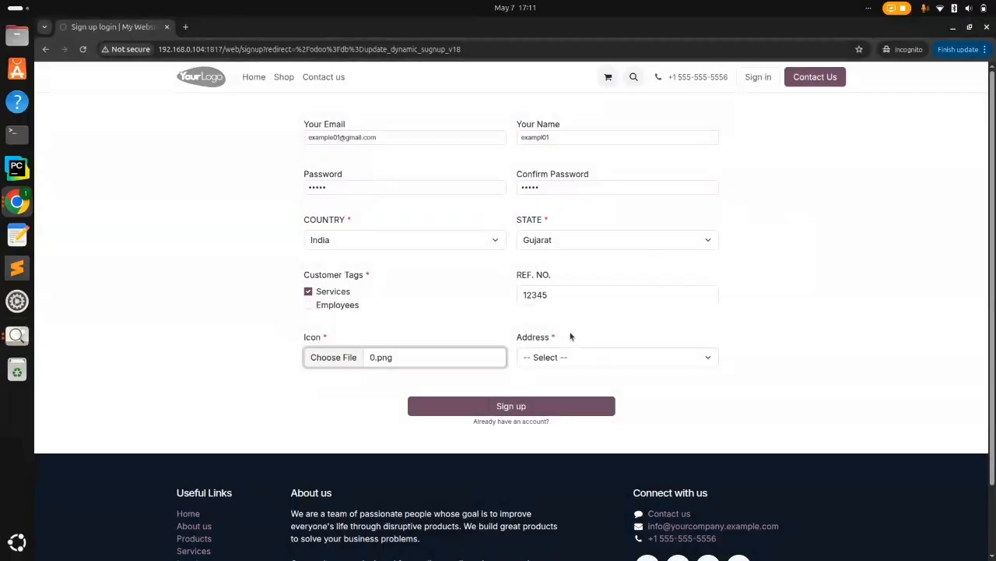
Set the Address type to Contact and submit the signup form
click(513, 411)
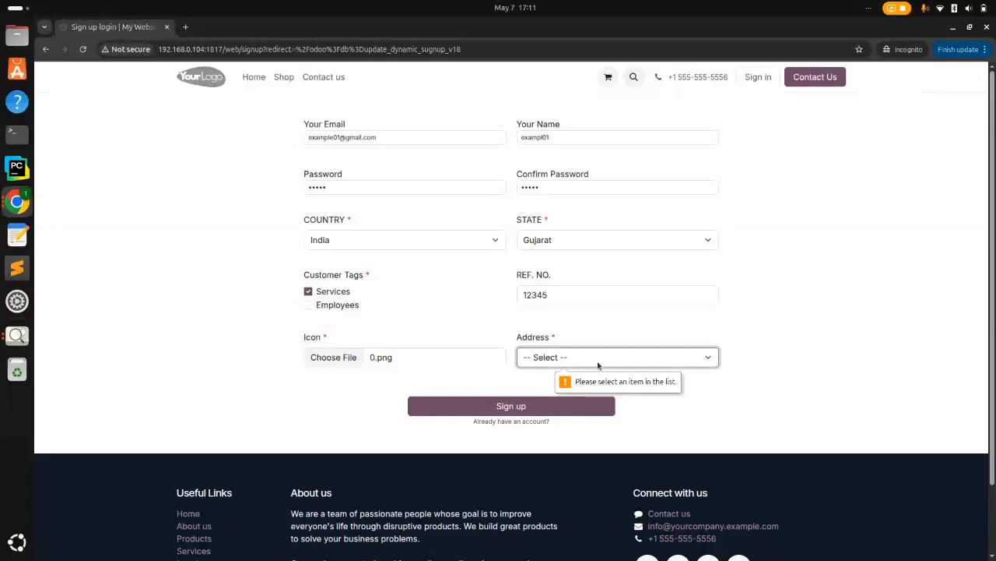
click(602, 357)
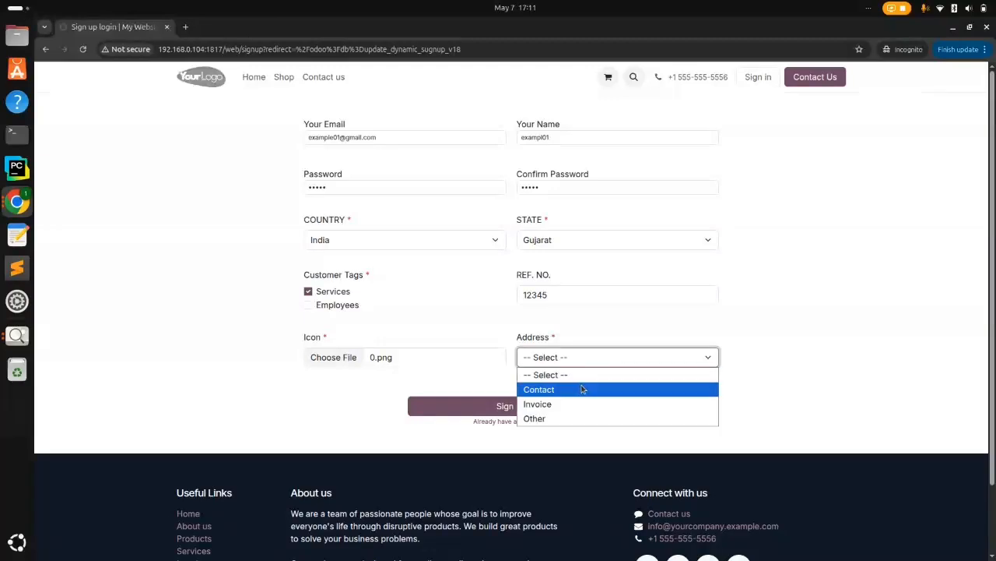
click(583, 388)
click(507, 411)
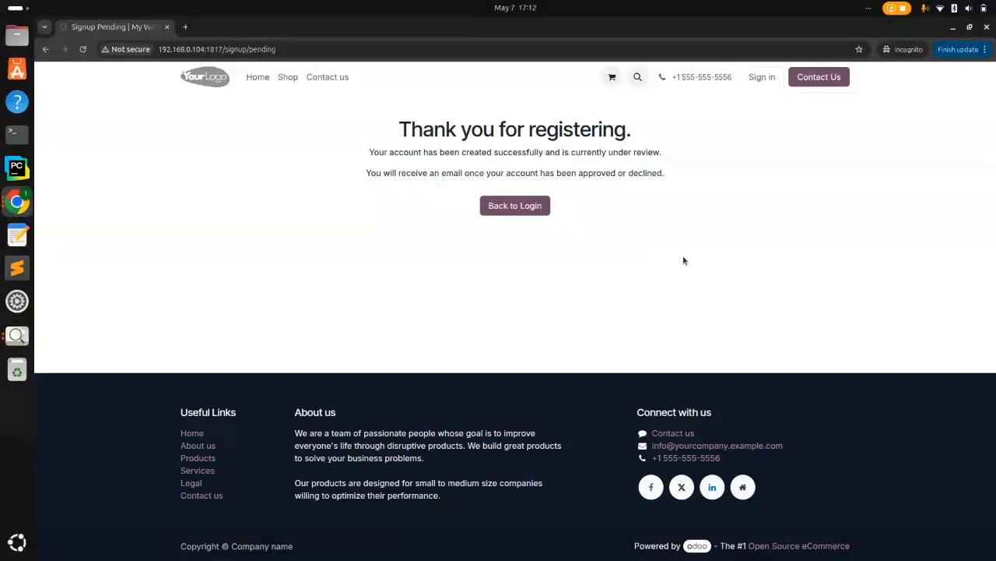
Try logging in to the portal with the new user's email and password
click(522, 207)
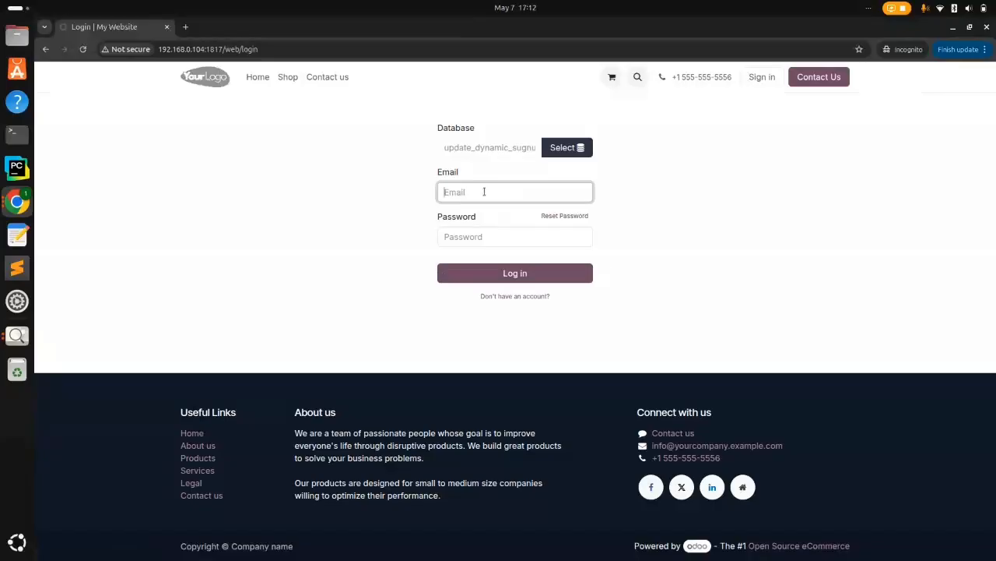
click(473, 234)
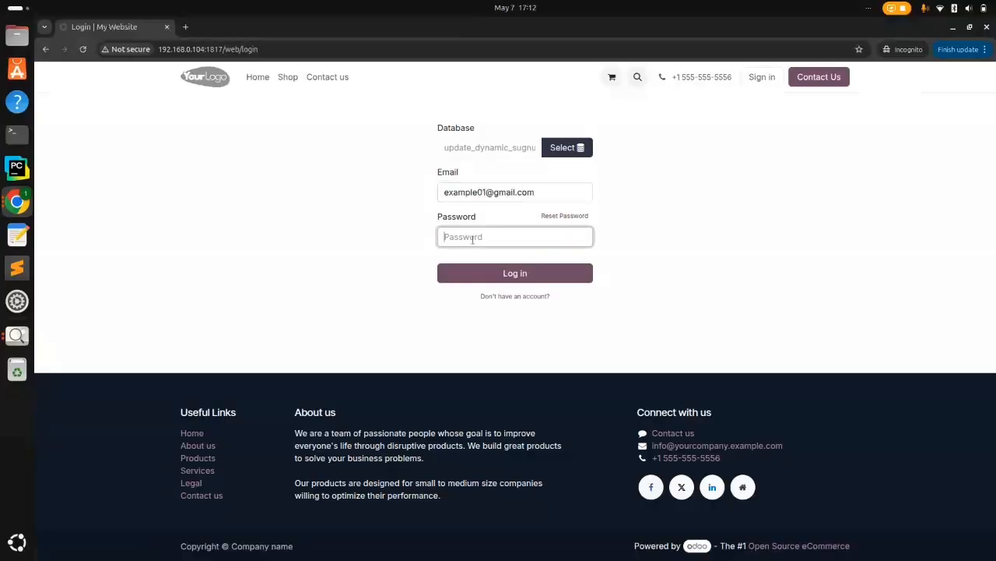
text(aaaaa)
click(508, 275)
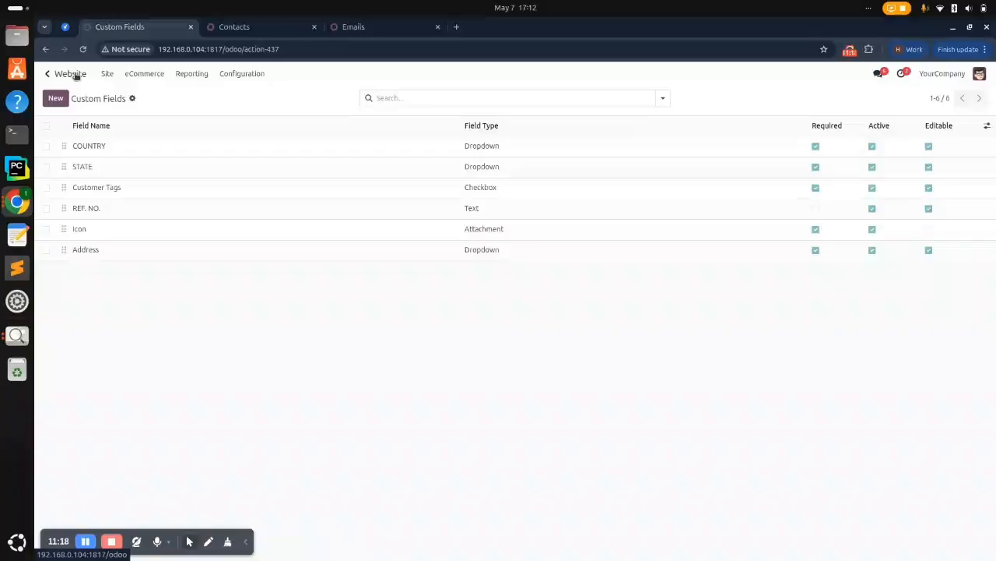
Approve the new user's signup from the Approve Users list
click(75, 74)
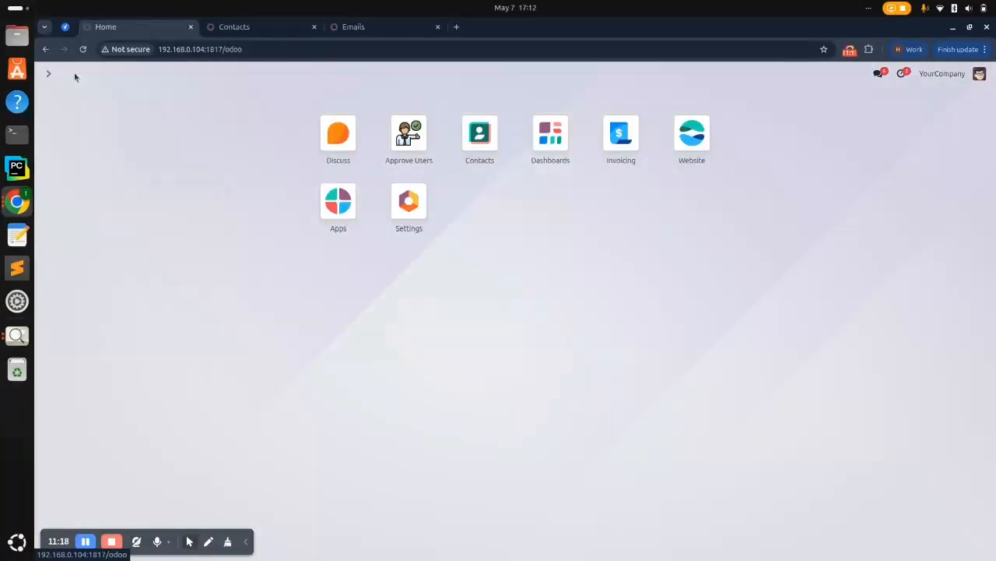
click(406, 158)
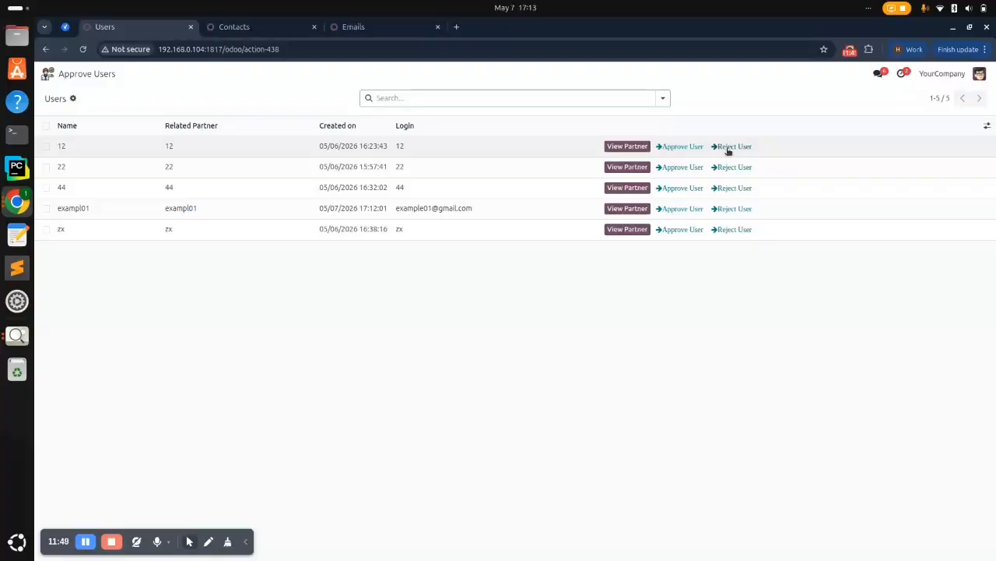
click(676, 210)
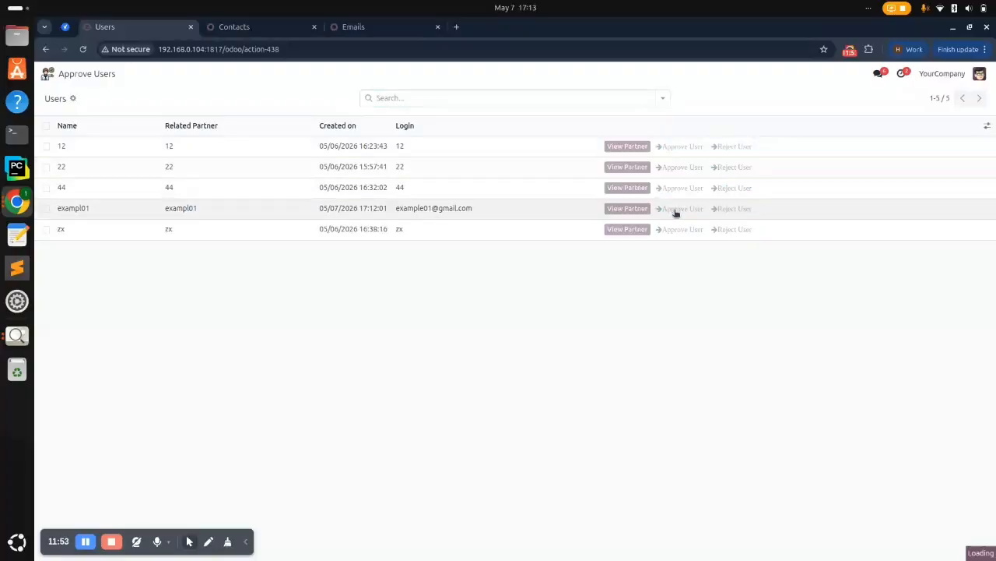
Reload the Emails list, open the newest Account Approval Confirmation email and select its recipient
click(362, 27)
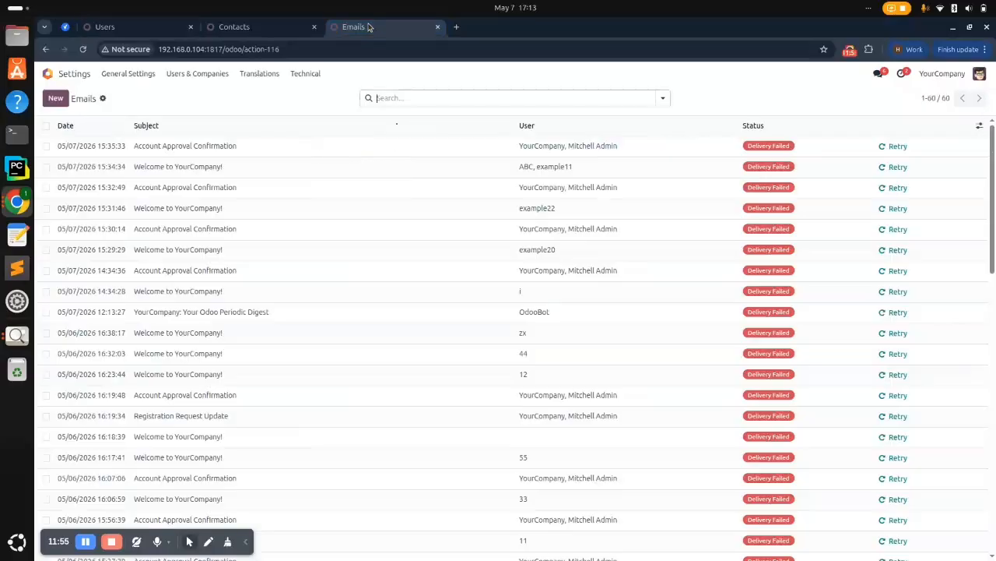
click(82, 49)
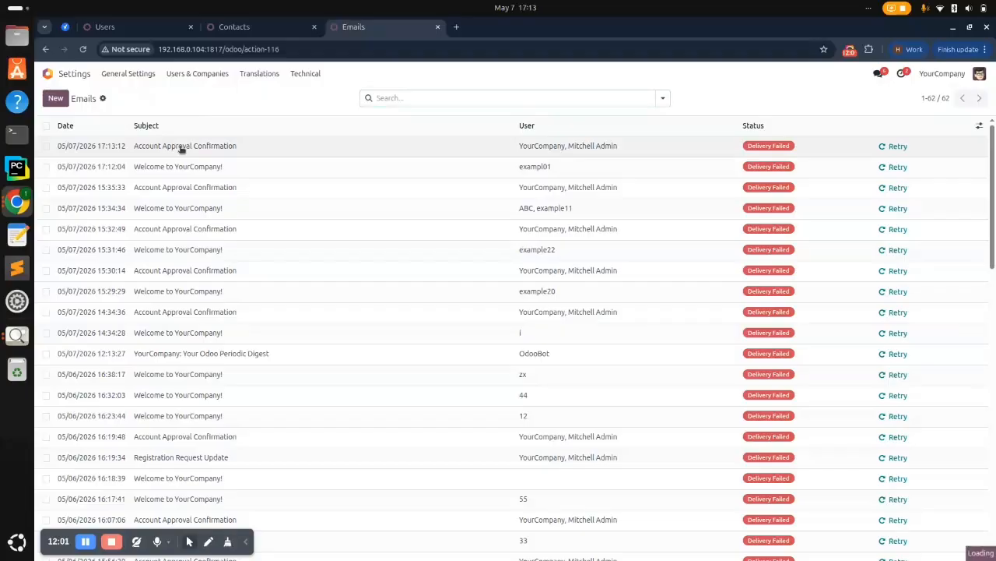
click(180, 147)
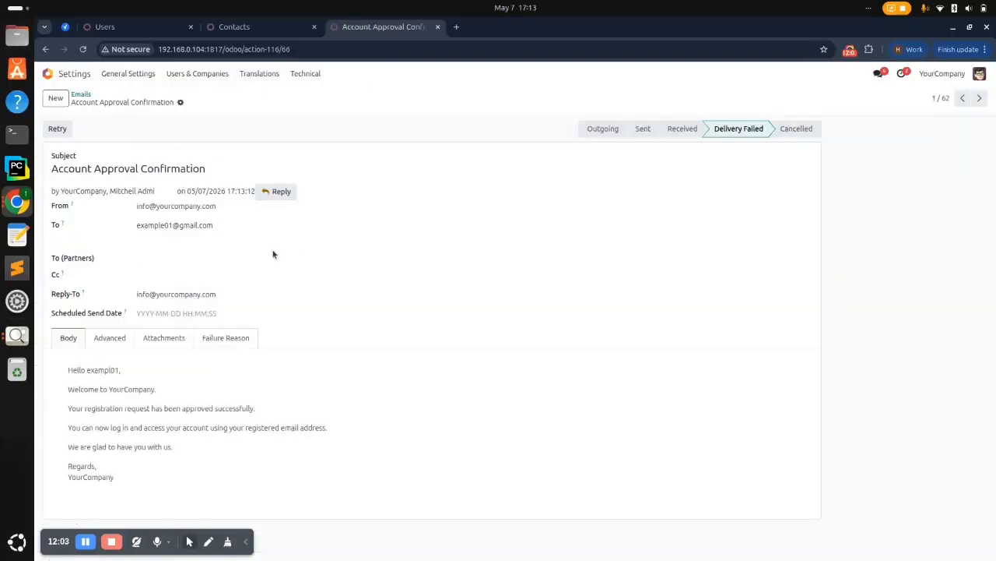
drag(241, 229, 124, 225)
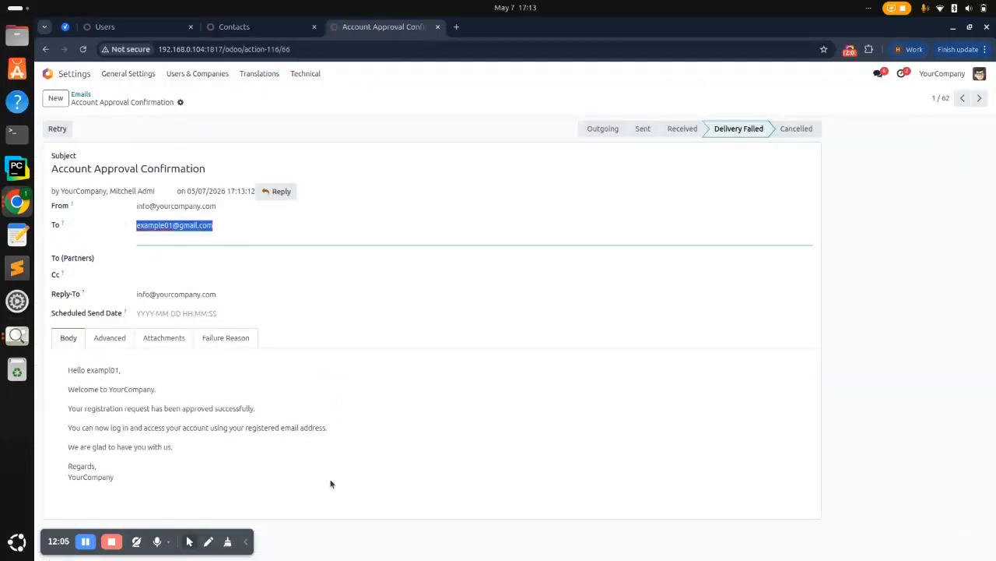
Log in to the portal as the approved user and open Edit information
key(alt+Tab)
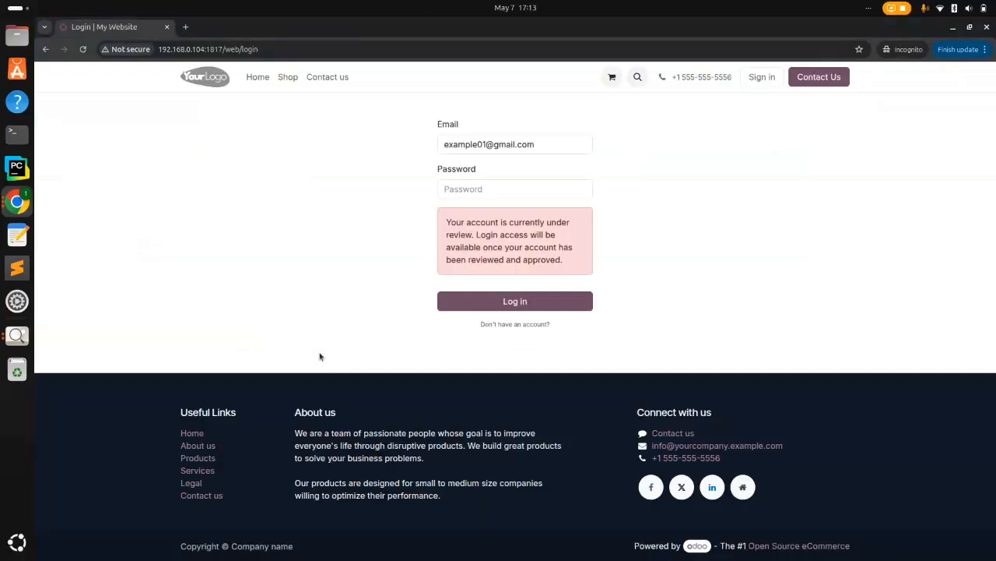
text(1)
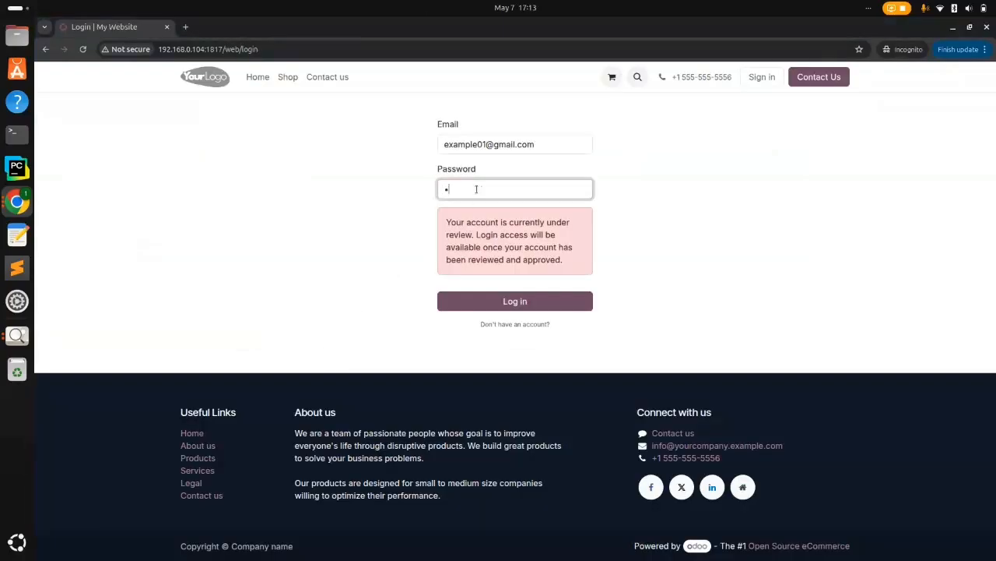
click(528, 302)
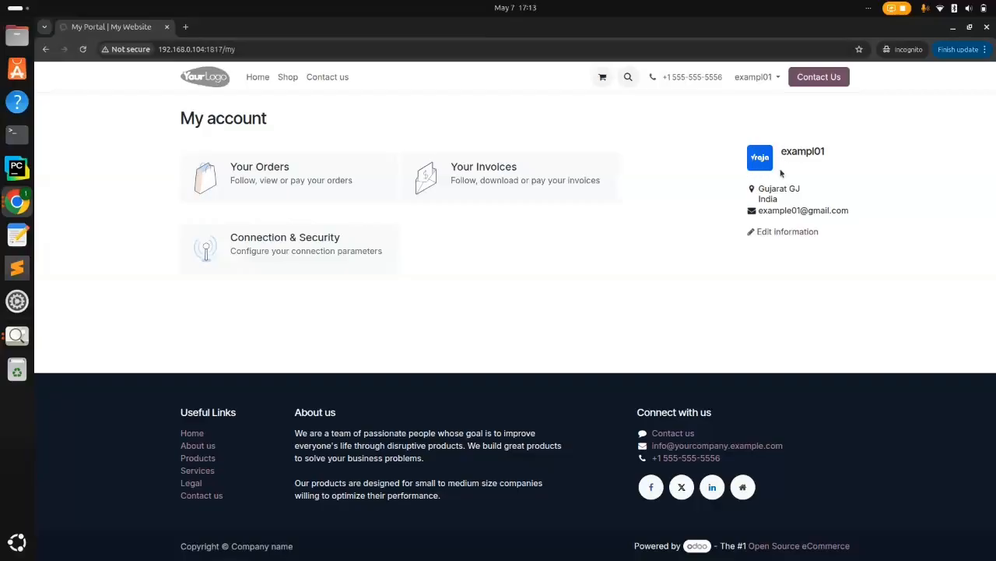
click(784, 234)
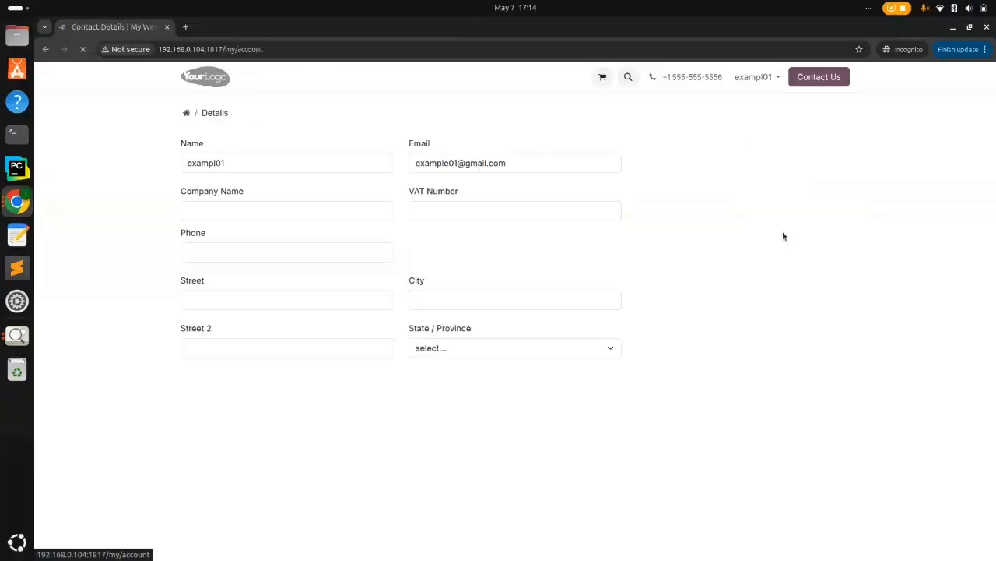
Enter company name ABC and the user's phone number with its +91 prefix
scroll(250, 217, down, 3)
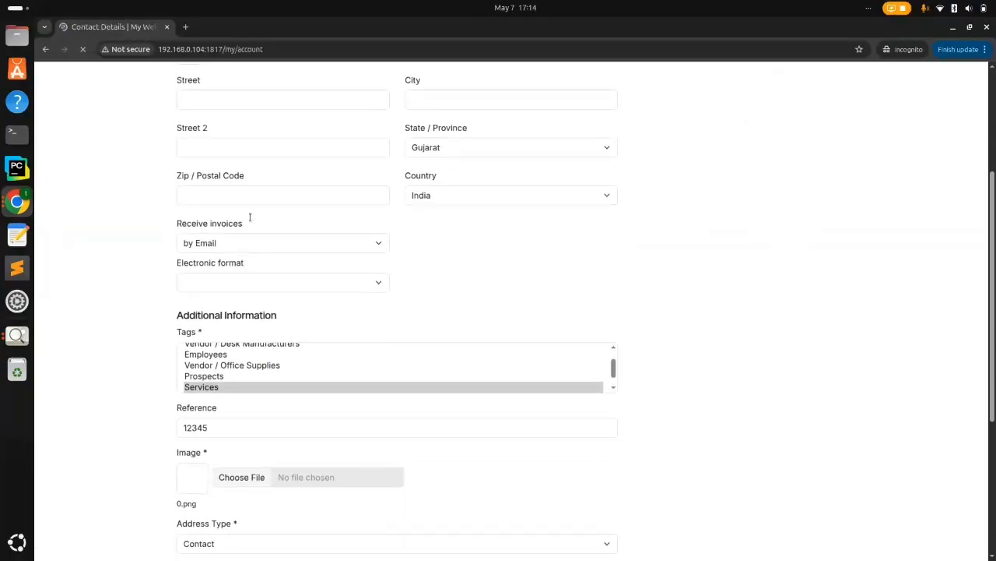
scroll(250, 217, up, 3)
click(240, 215)
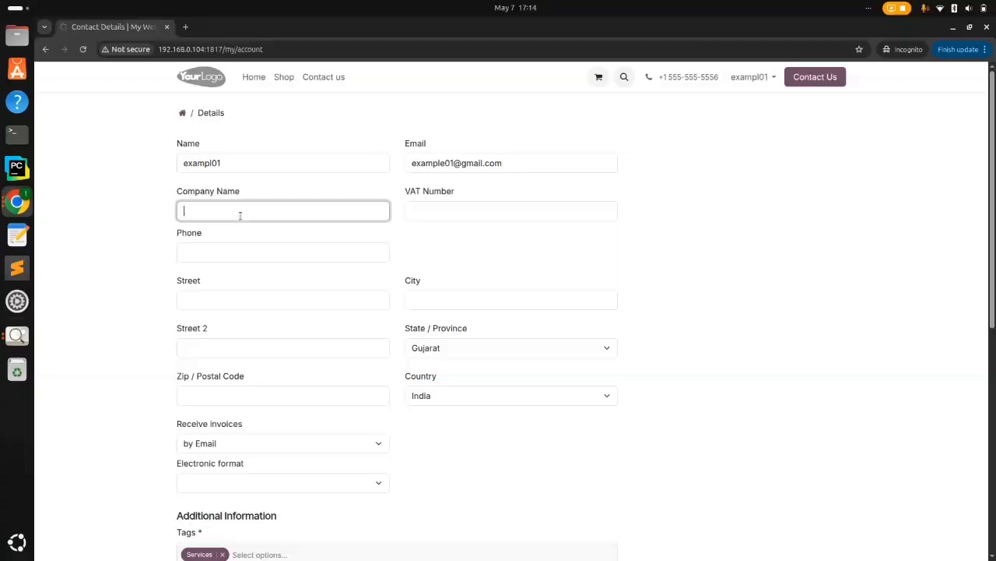
text(ABC)
click(278, 253)
text(+)
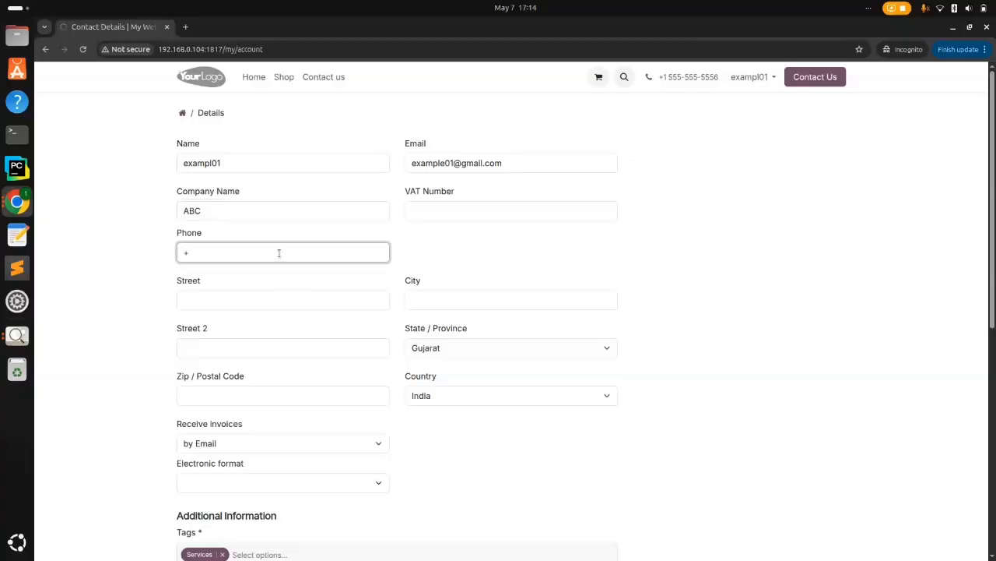
text(91)
key(ctrl+a)
click(279, 253)
text(1234567890)
Fill in the user's street, city and postal code
click(287, 302)
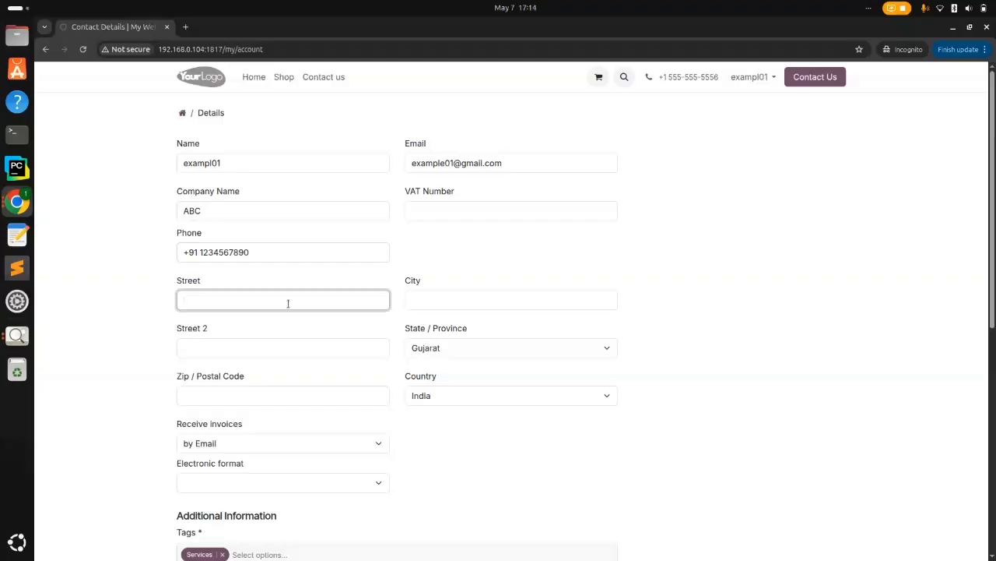
text(XYZ)
click(426, 300)
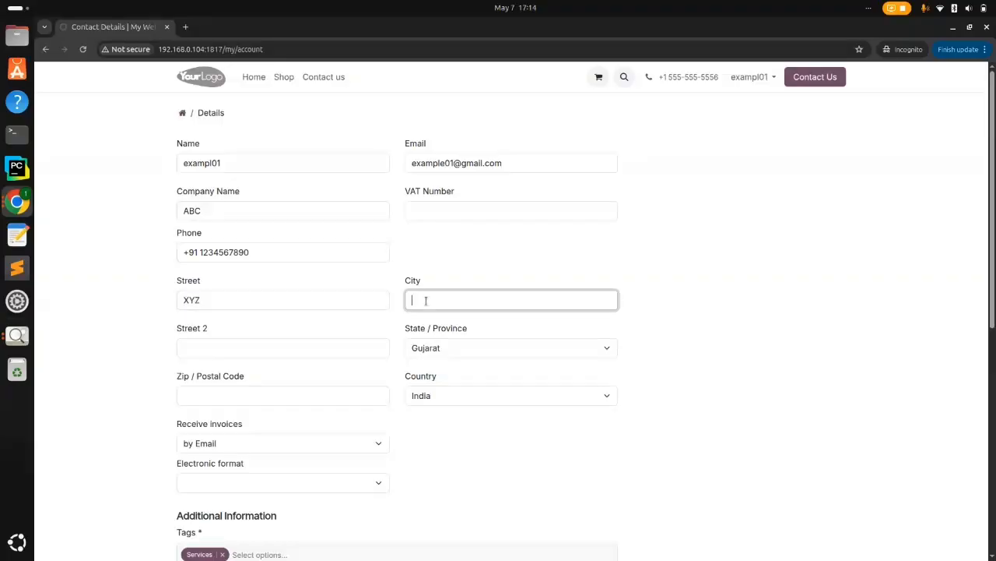
text(Rajkot)
scroll(426, 300, down, 2)
click(288, 220)
text(3)
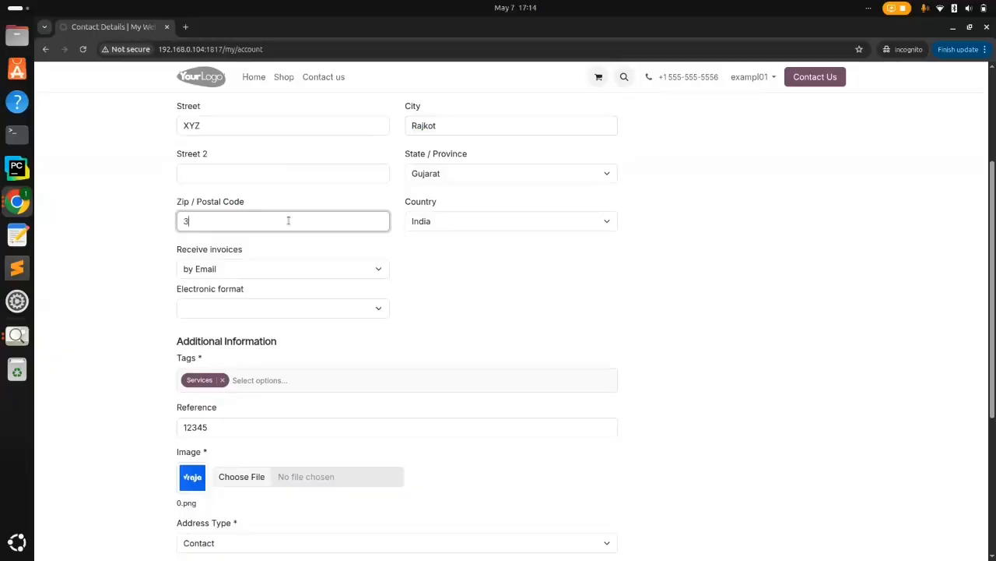
text(60005)
scroll(245, 316, up, 2)
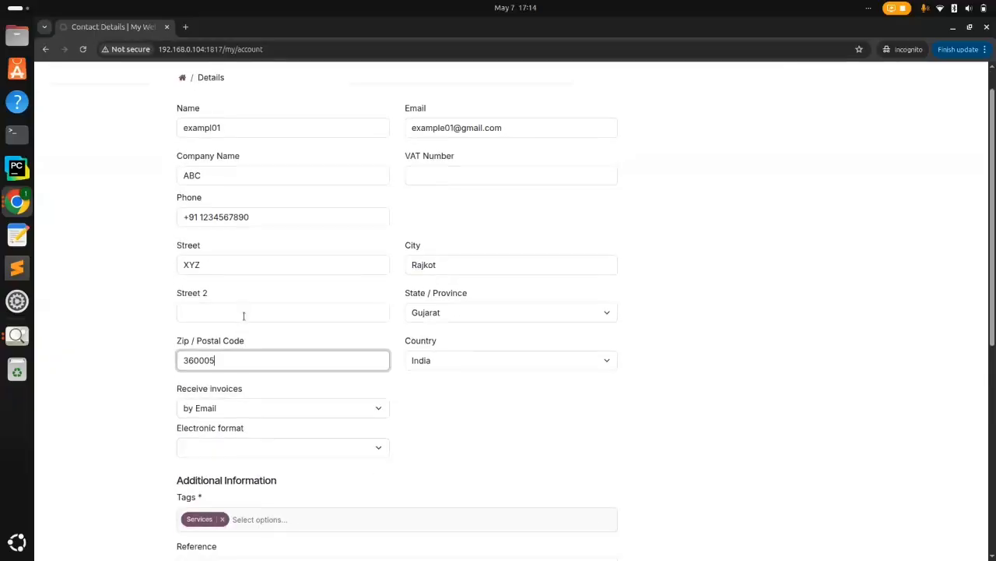
scroll(244, 319, down, 2)
scroll(244, 319, down, 3)
scroll(244, 319, up, 1)
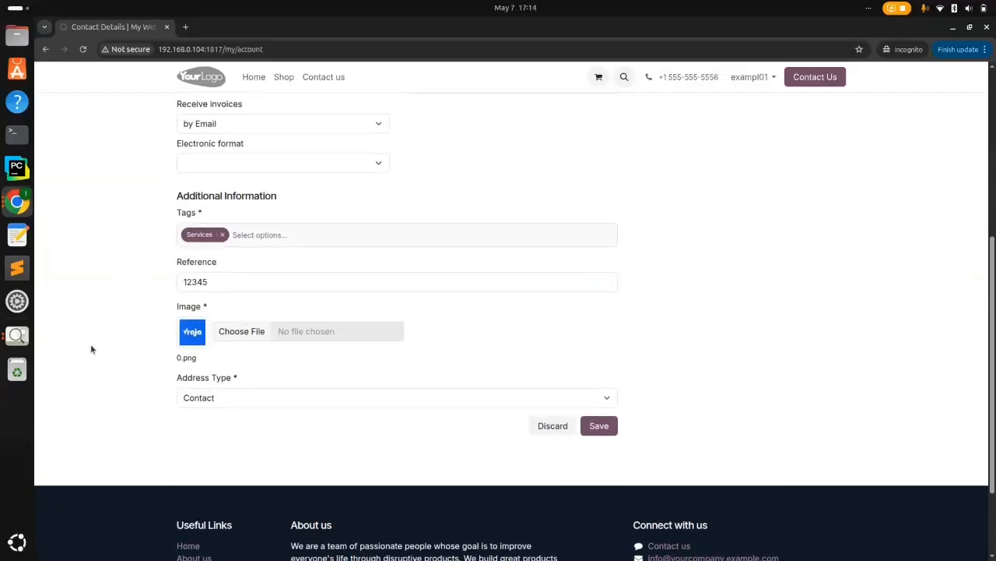
text(5)
scroll(113, 209, down, 3)
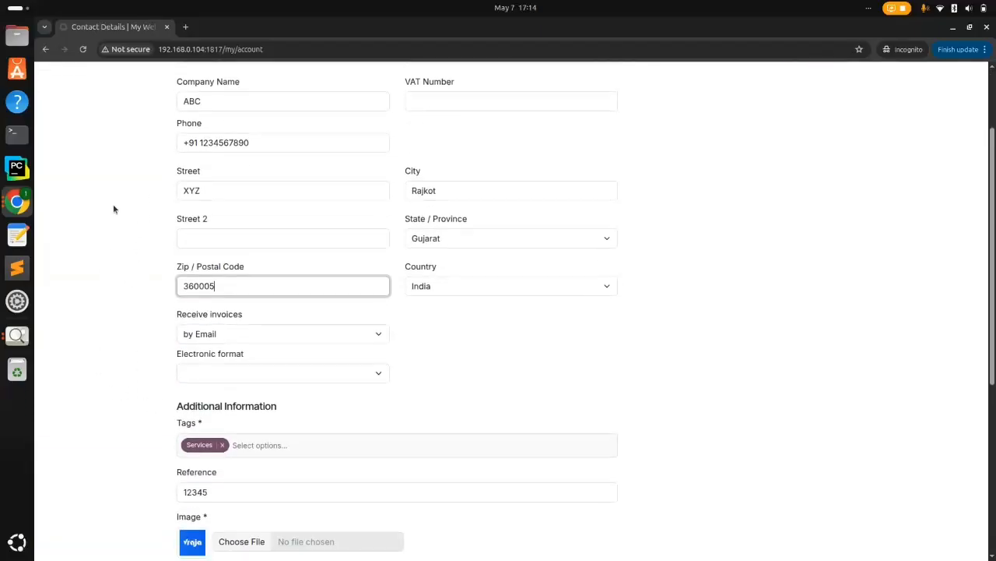
scroll(114, 208, up, 2)
scroll(113, 208, down, 2)
scroll(113, 209, up, 1)
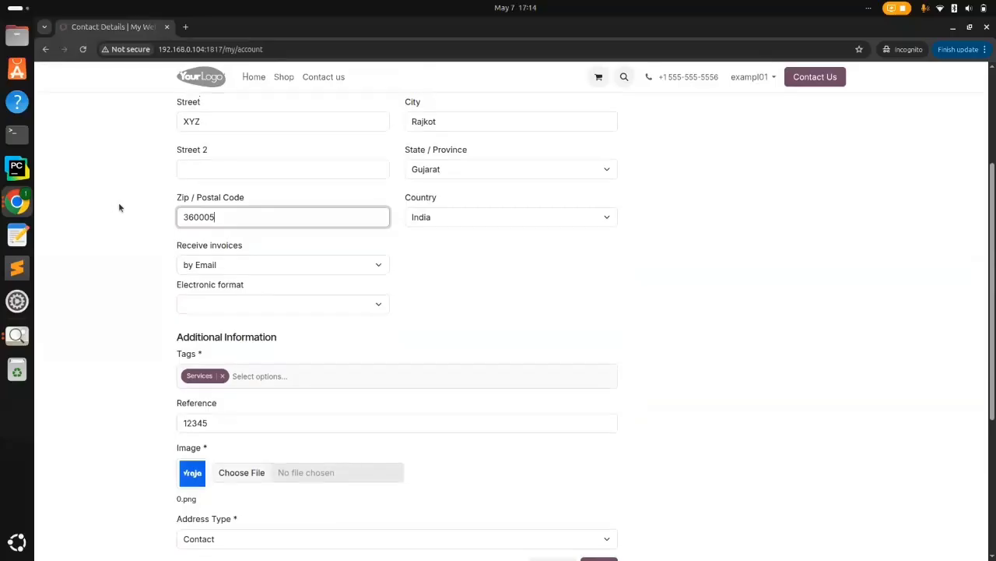
scroll(395, 262, down, 3)
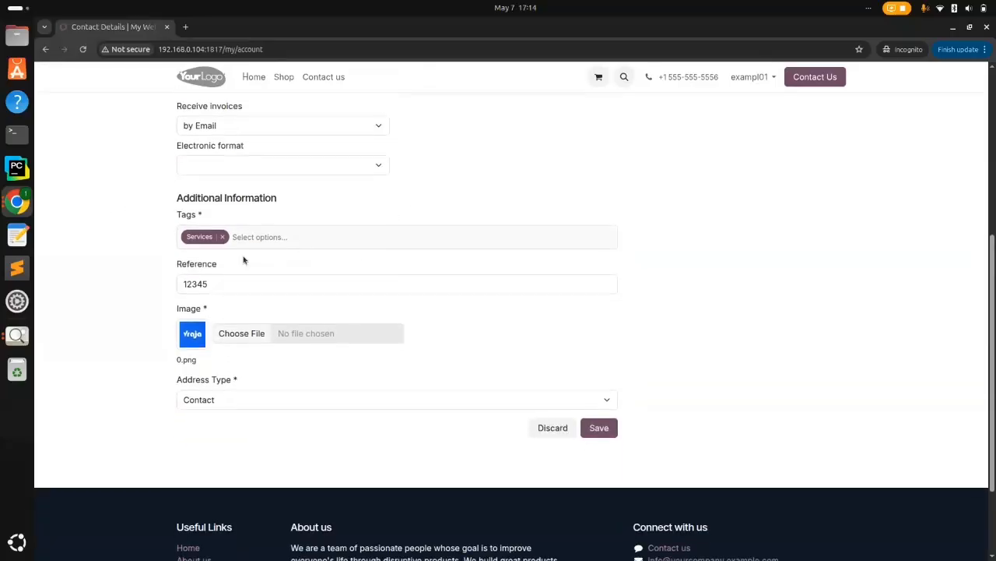
scroll(225, 406, up, 8)
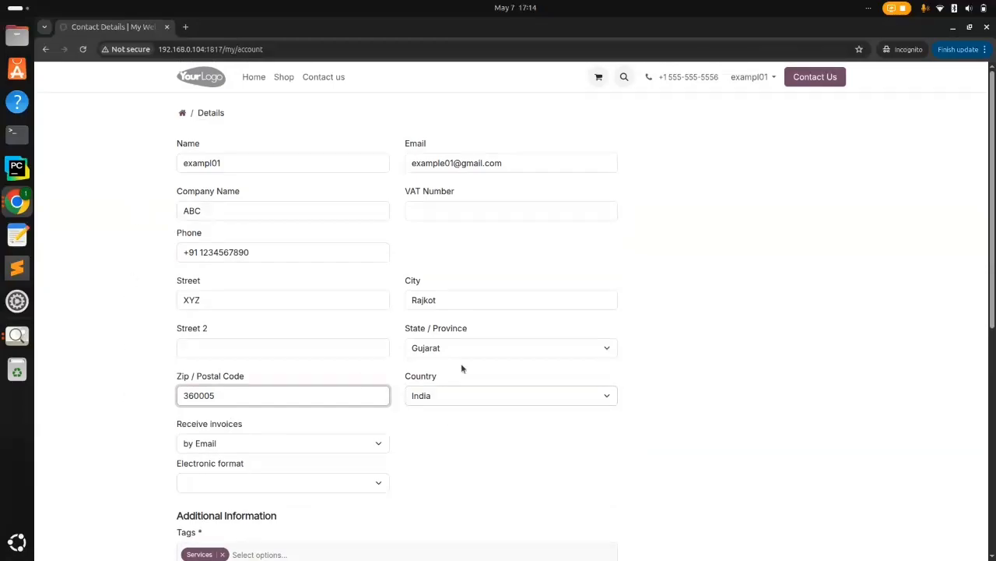
Add the Employees tag next to Services in the portal account's Tags field
scroll(459, 416, down, 4)
scroll(458, 418, down, 5)
scroll(459, 418, up, 3)
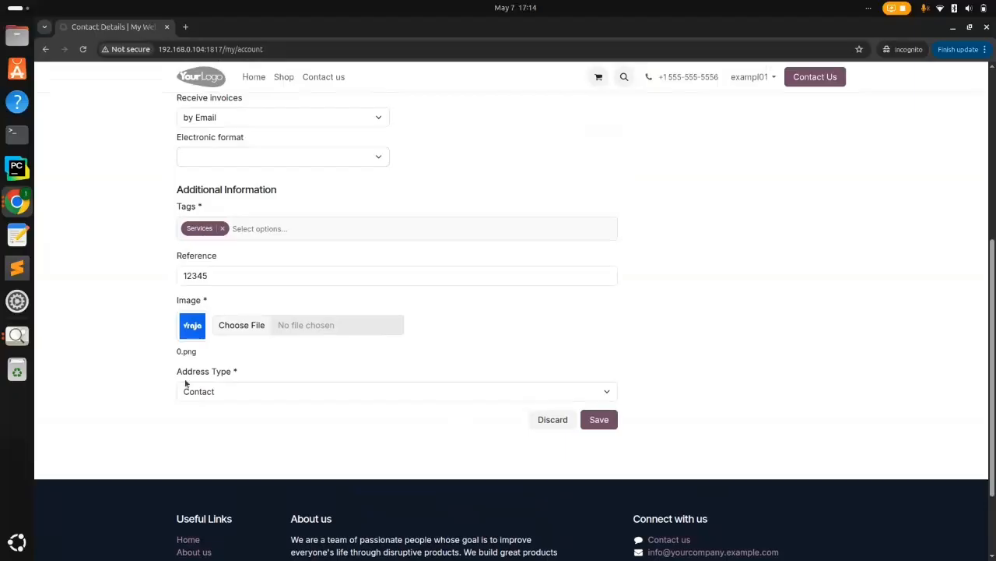
click(265, 229)
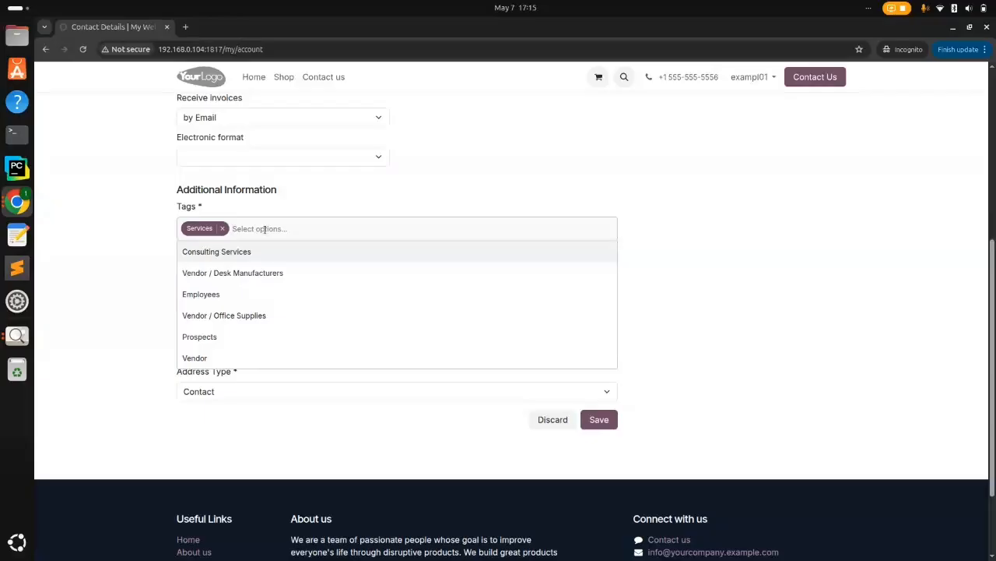
click(163, 230)
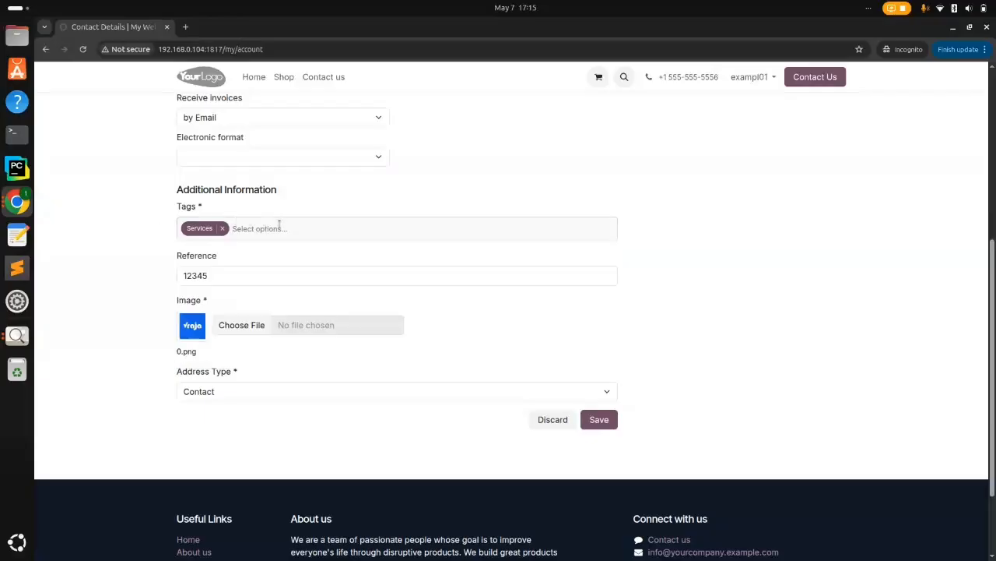
click(279, 225)
click(146, 246)
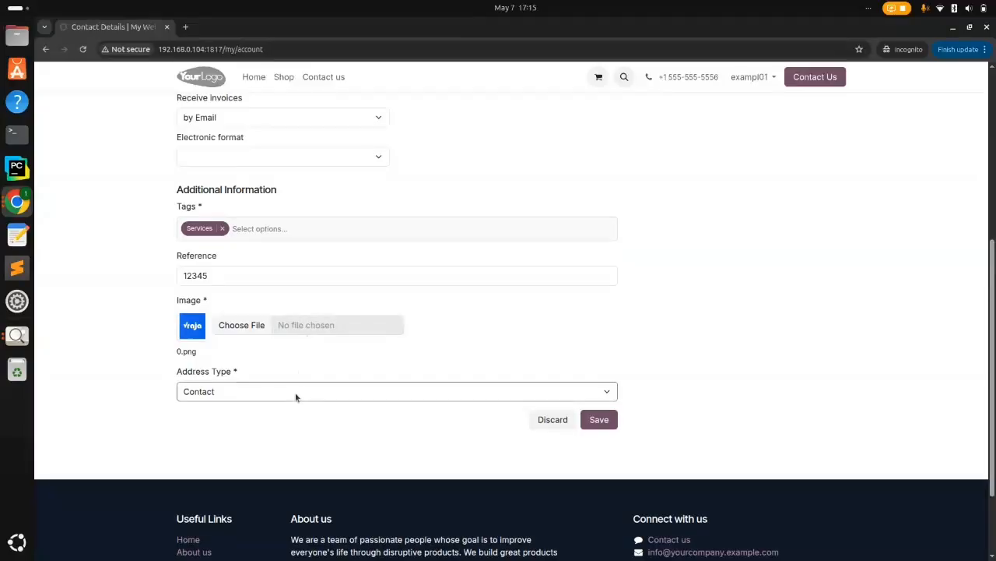
click(251, 227)
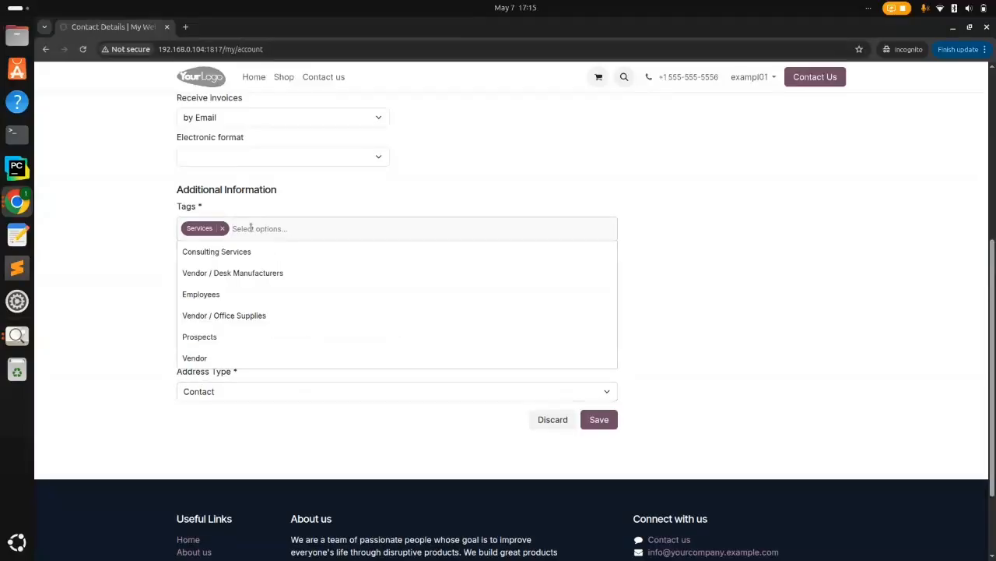
click(215, 296)
Search the backend Contacts by the new user's name and open their contact record
key(alt+Tab)
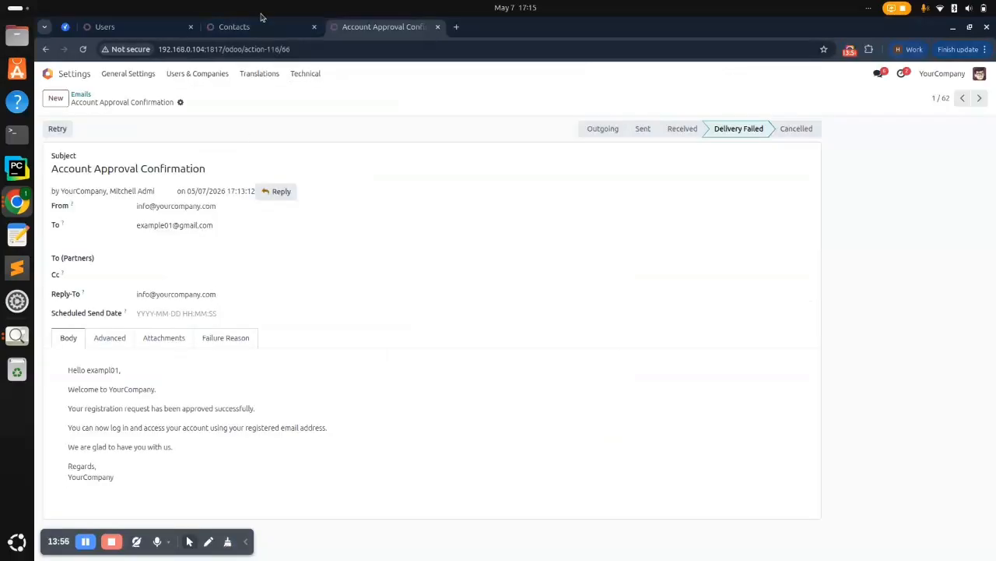
click(233, 27)
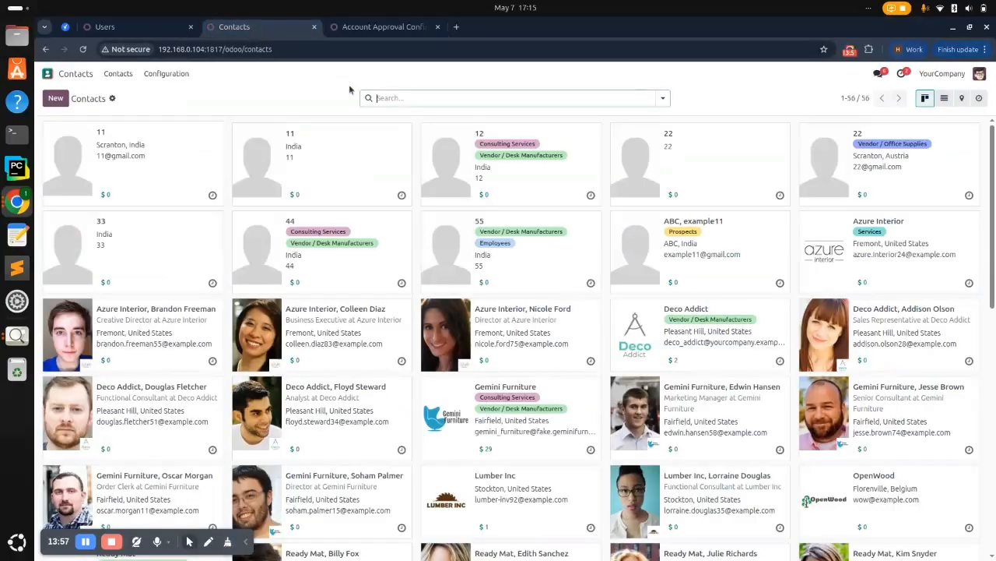
click(408, 98)
text(examp)
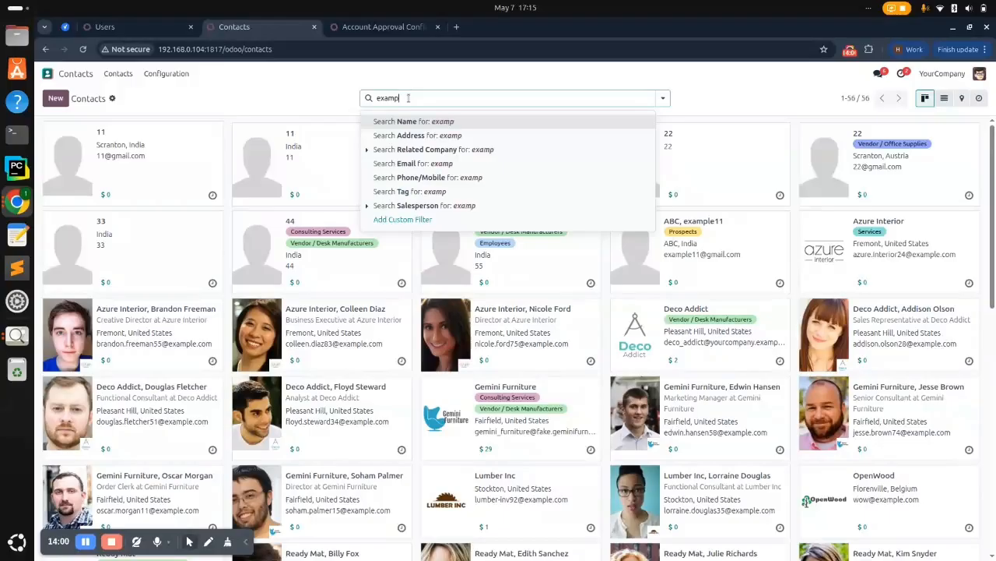
text(le01)
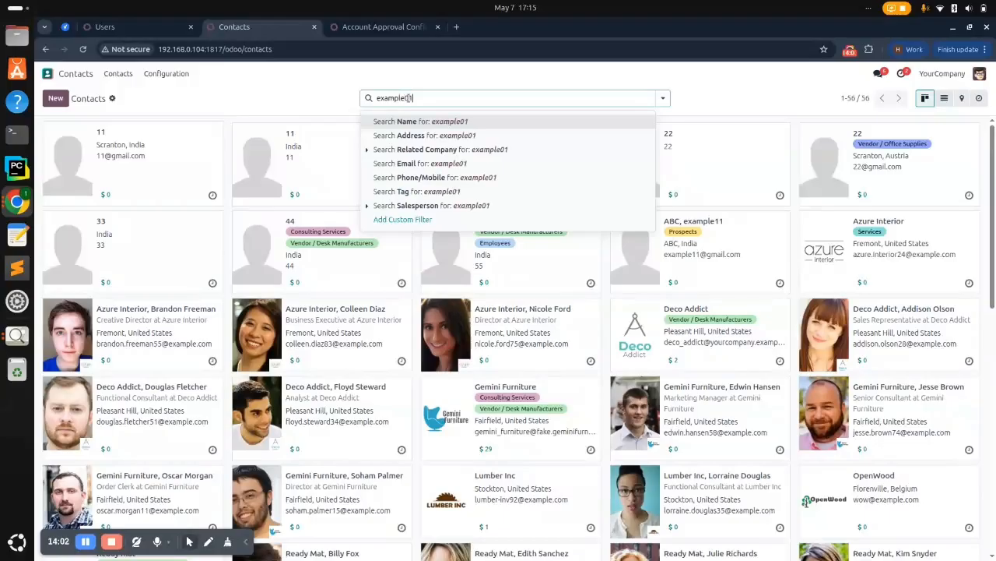
key(Return)
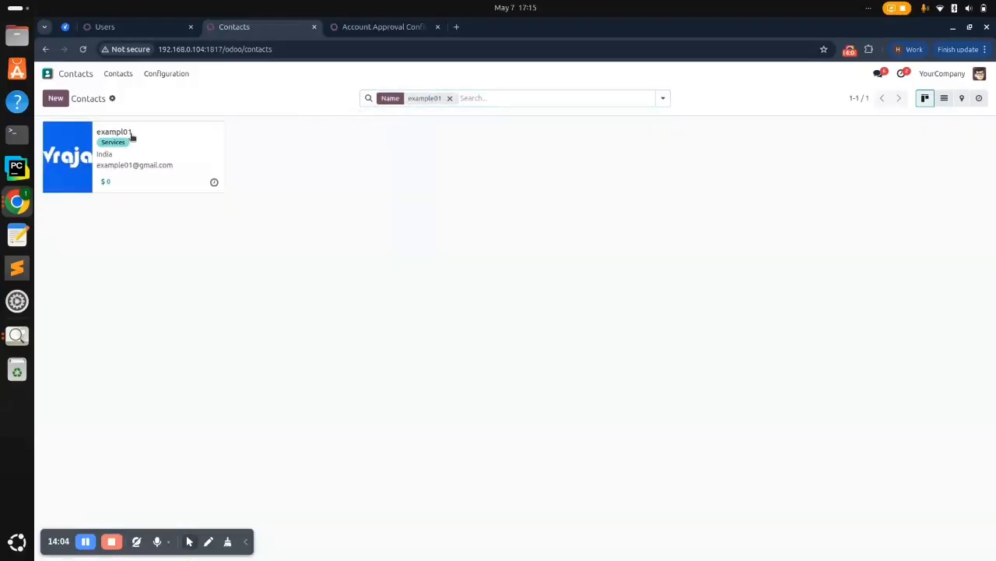
click(131, 135)
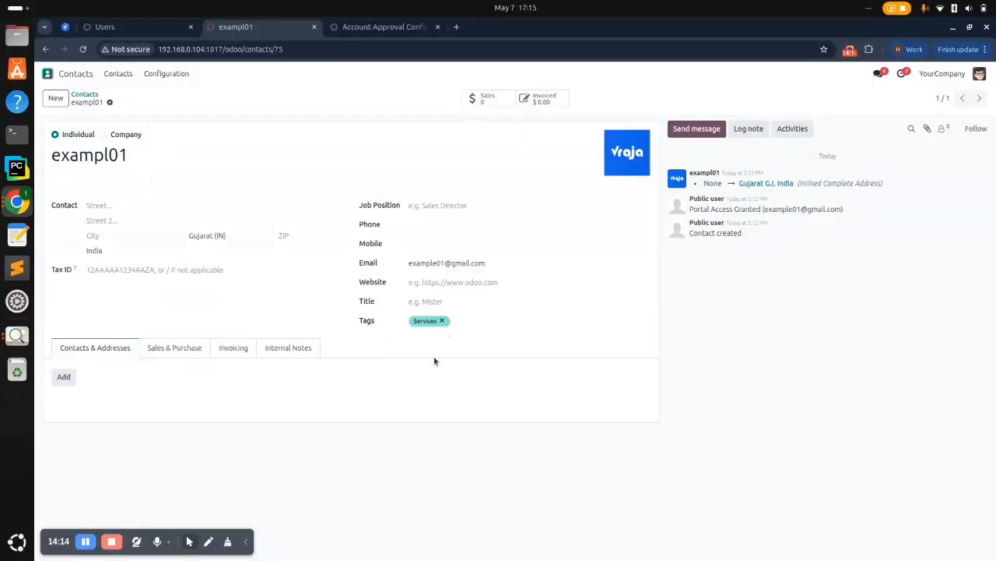
Save the edited details on the portal account form
key(alt+Tab)
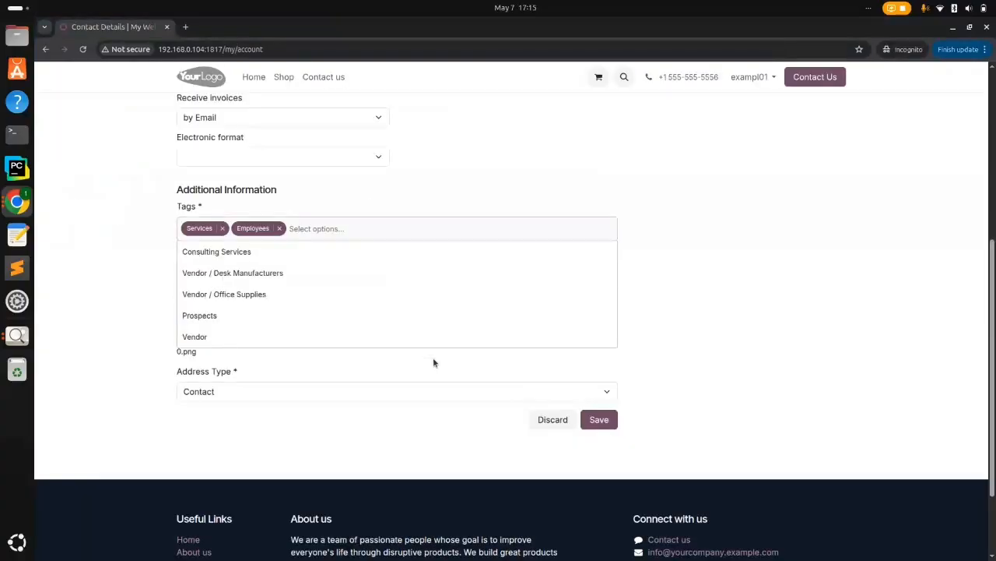
click(371, 202)
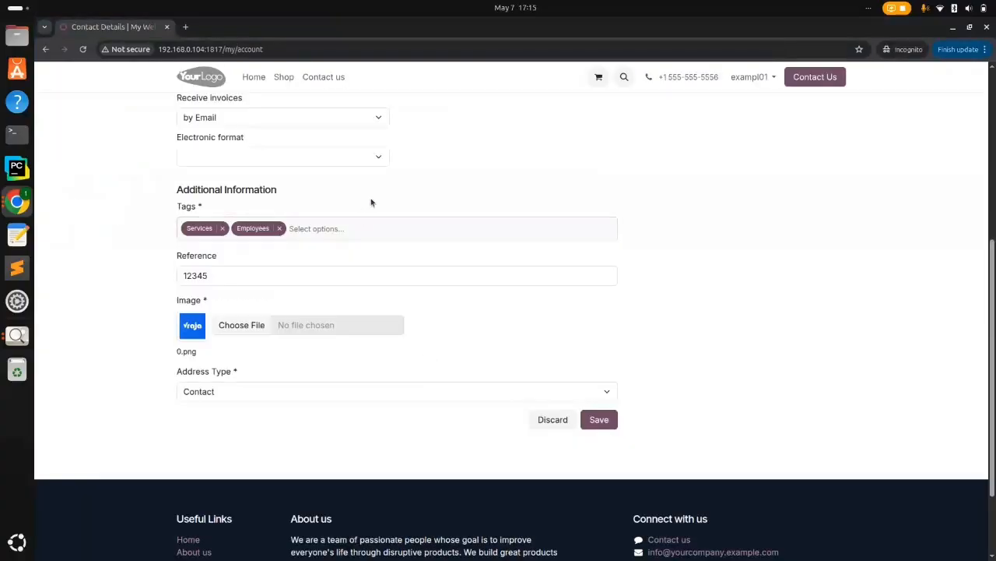
click(608, 418)
Reload the backend contact, remove its Services tag and save the record
key(alt+Tab)
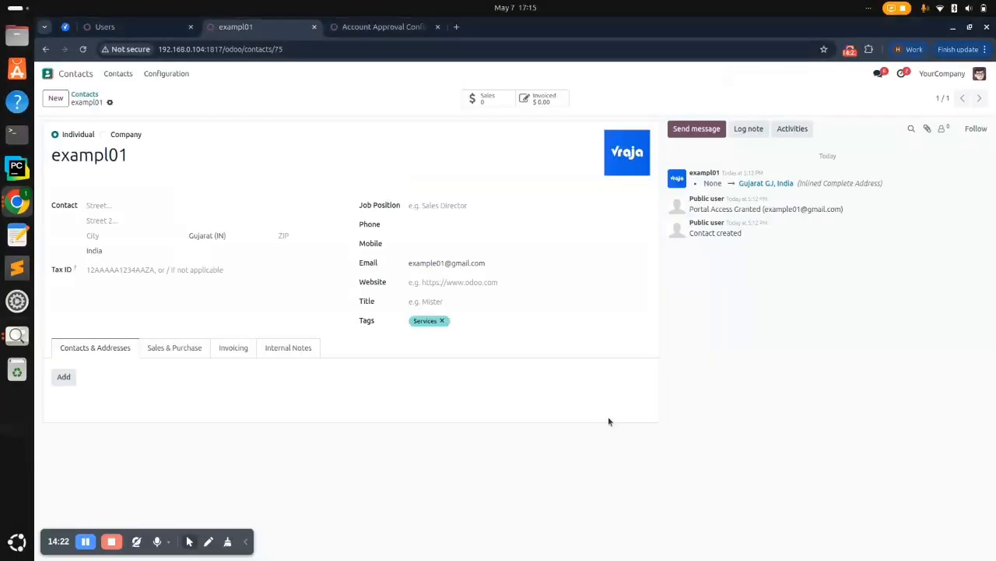
click(81, 50)
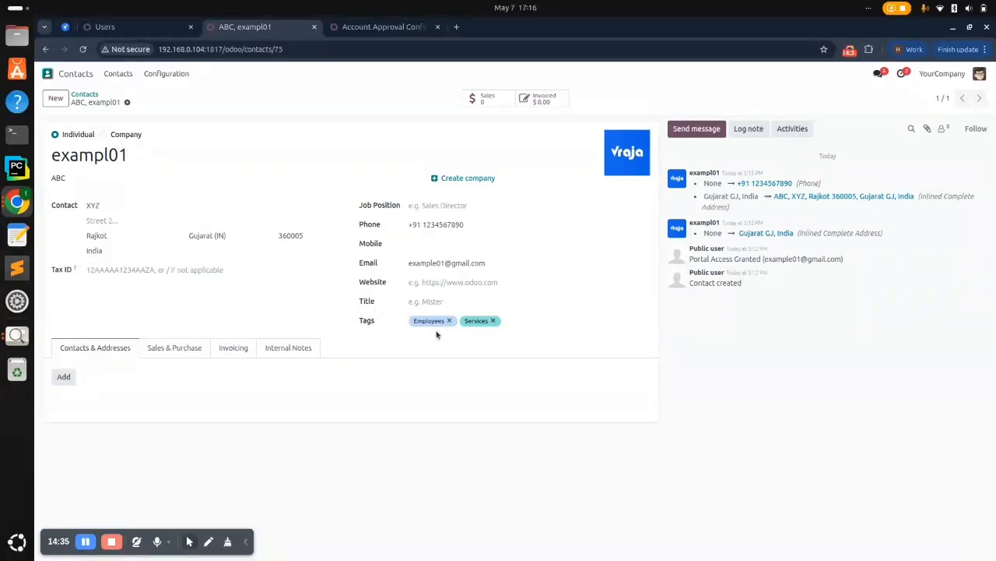
click(494, 321)
click(144, 103)
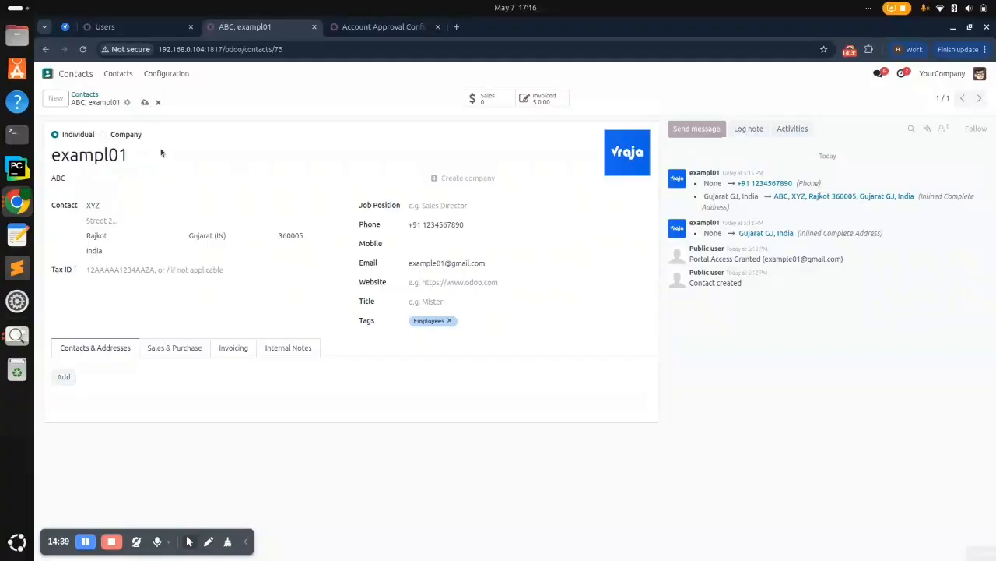
key(alt+Tab)
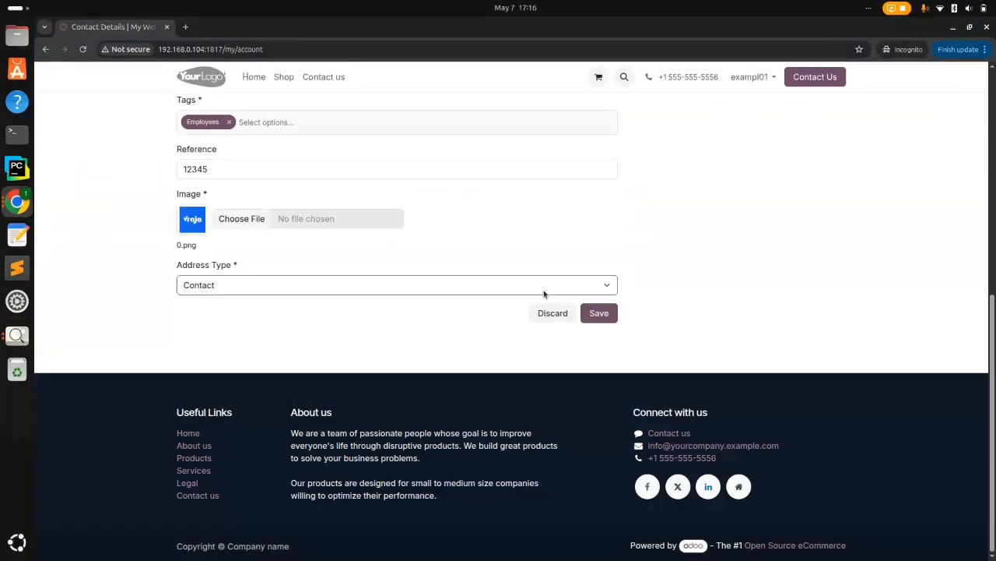
Replace the contact's Reference 12345 with 78901 on the Sales & Purchase tab and save
click(478, 273)
scroll(478, 273, up, 3)
scroll(478, 273, down, 1)
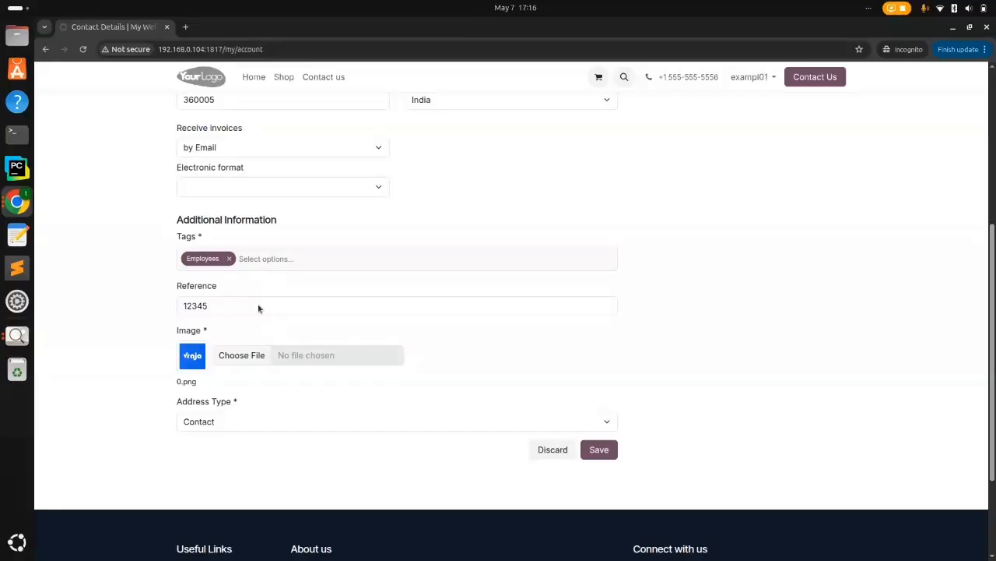
key(alt+Tab)
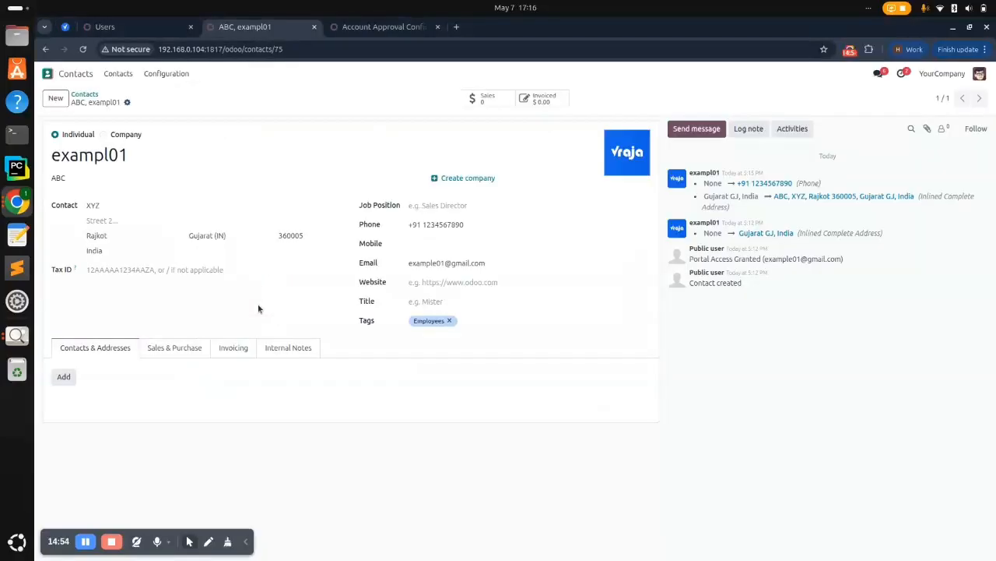
click(177, 350)
scroll(308, 411, down, 1)
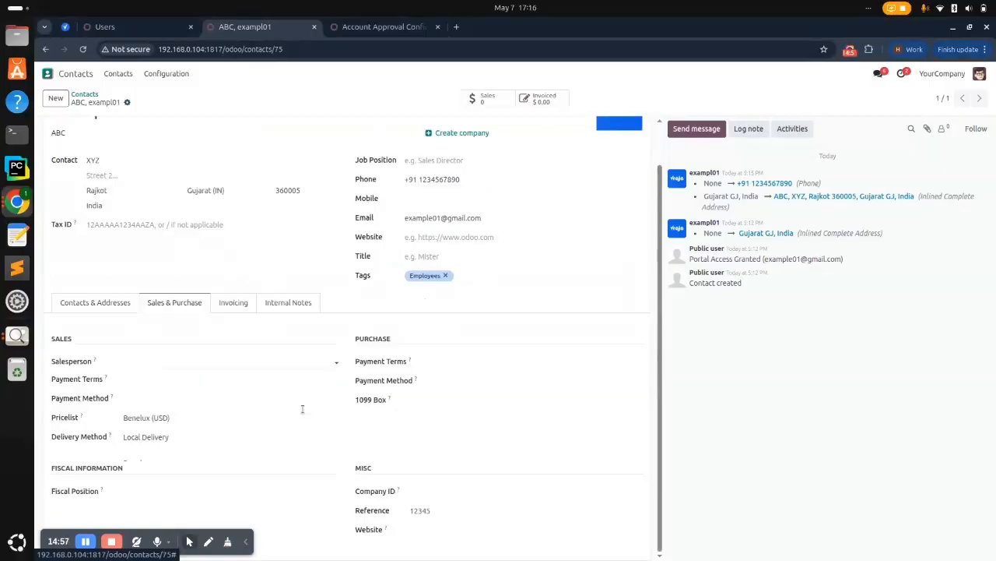
click(439, 514)
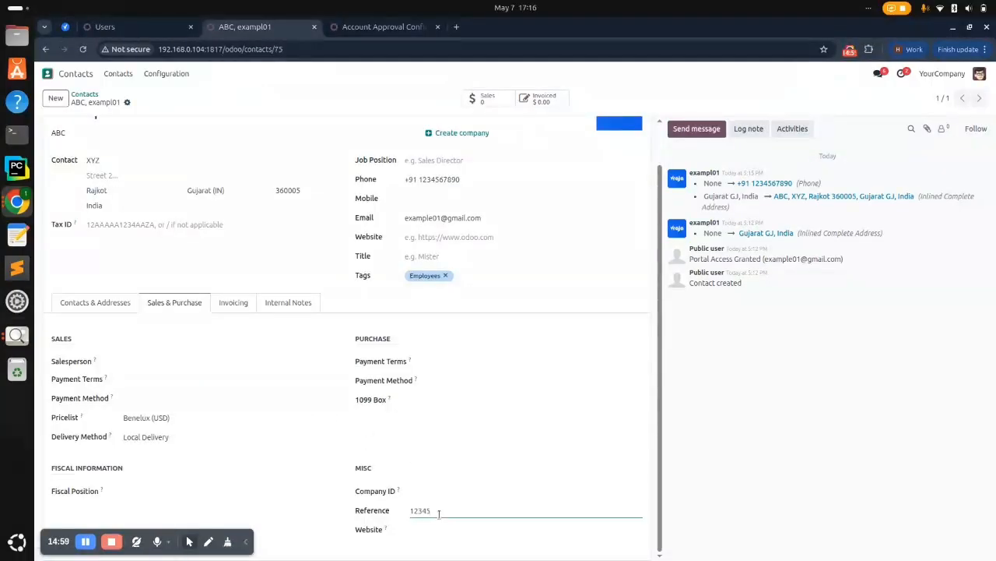
double_click(439, 514)
text(78901)
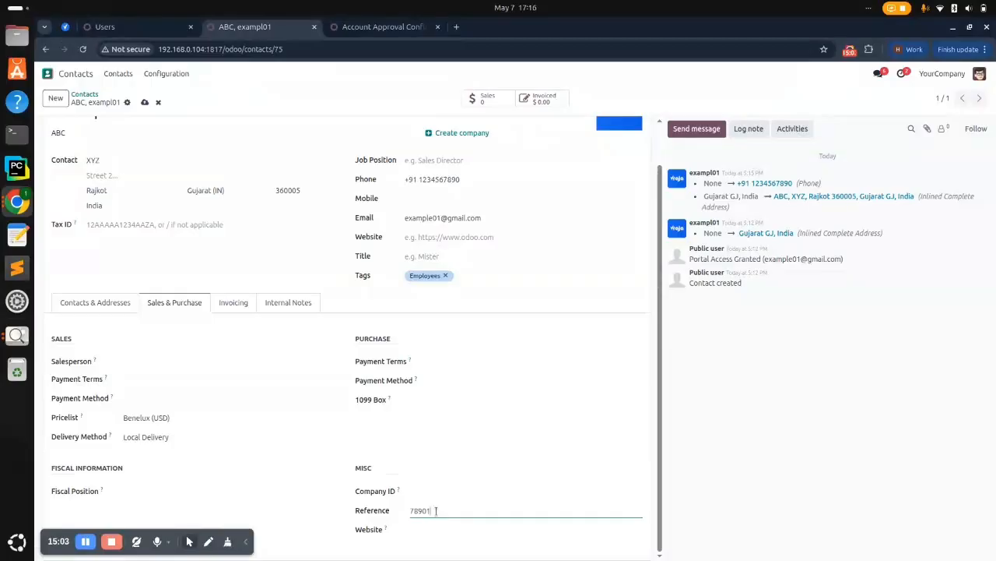
click(144, 102)
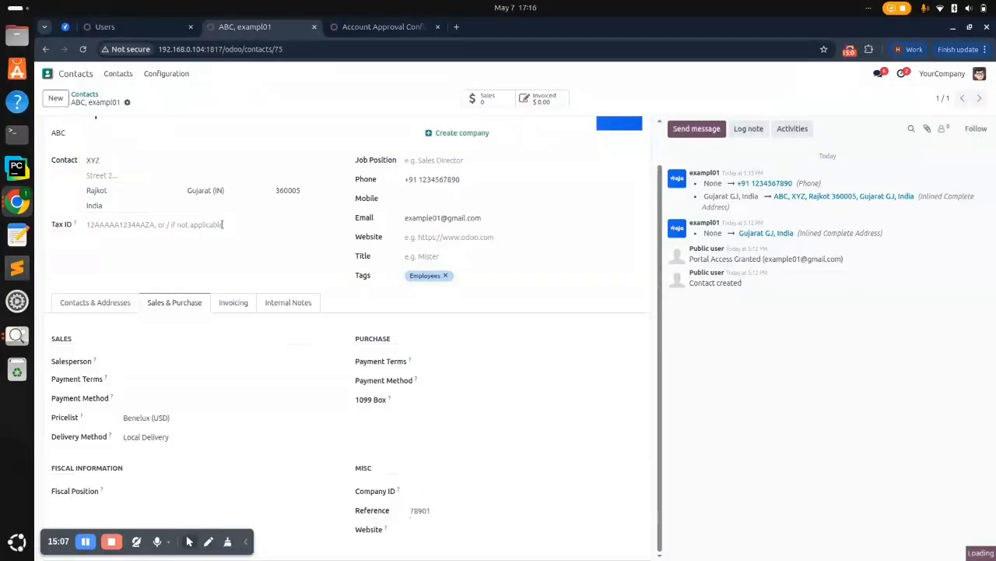
key(alt+Tab)
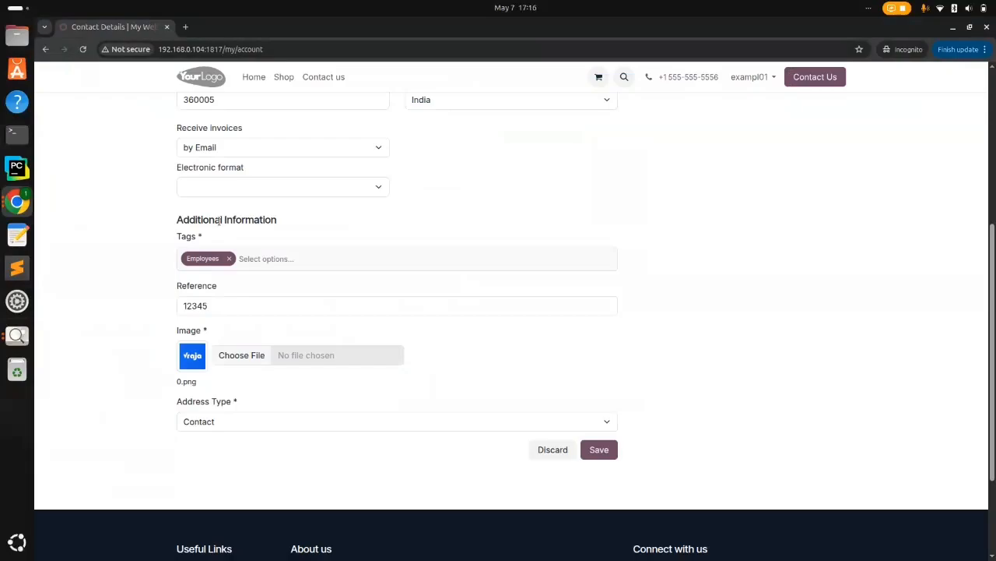
Reload the portal account page to confirm the Reference now reads 78901
click(81, 49)
scroll(405, 413, down, 3)
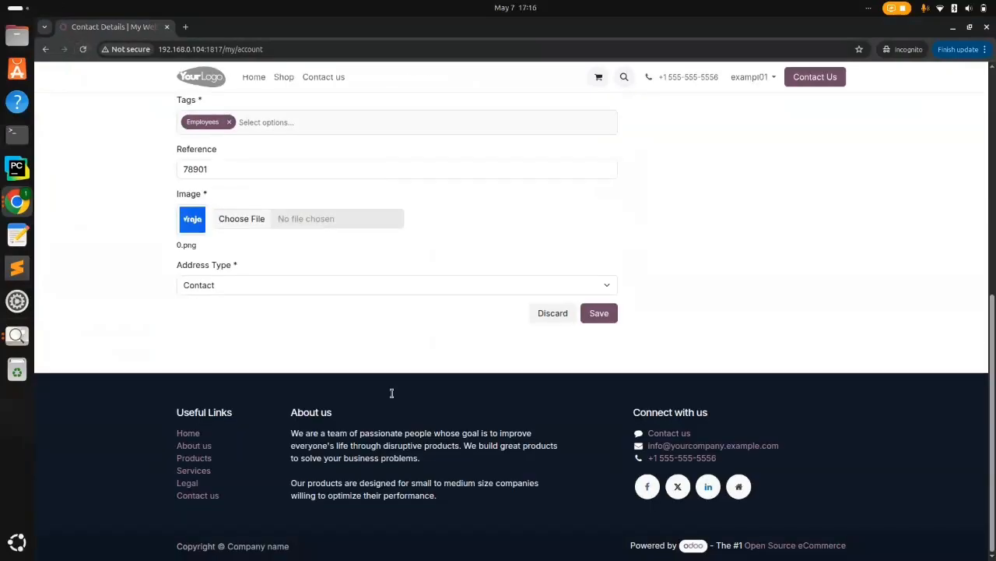
scroll(355, 299, up, 6)
scroll(355, 299, down, 2)
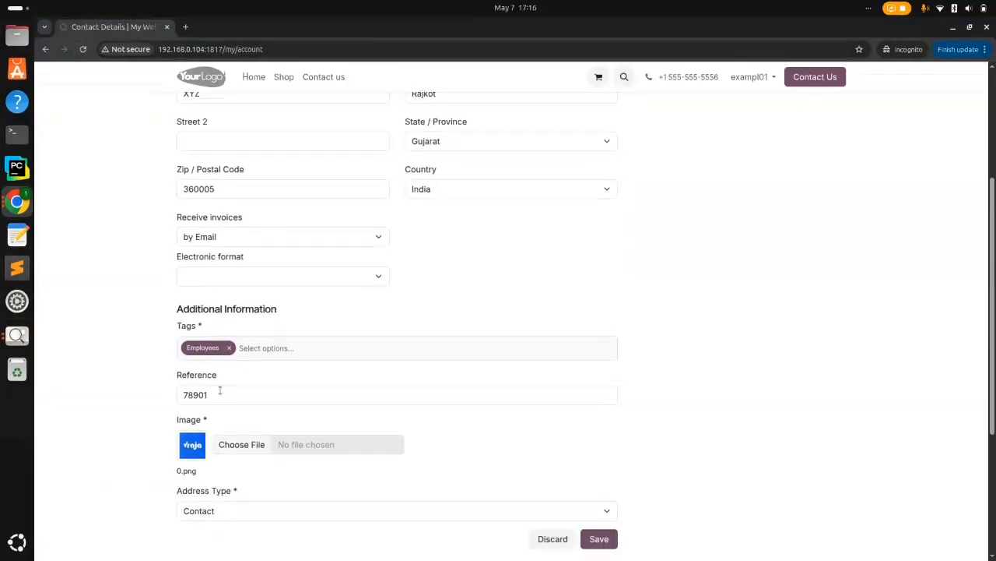
scroll(220, 391, down, 2)
scroll(220, 391, up, 1)
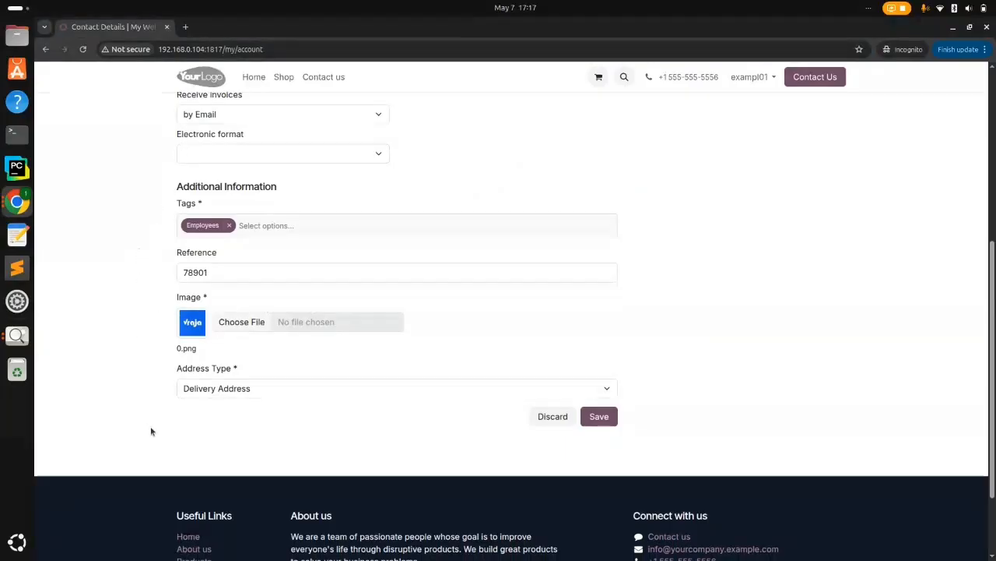
Deactivate the REF. NO. custom field in the backend, then reload the portal page
key(alt+Tab)
click(149, 26)
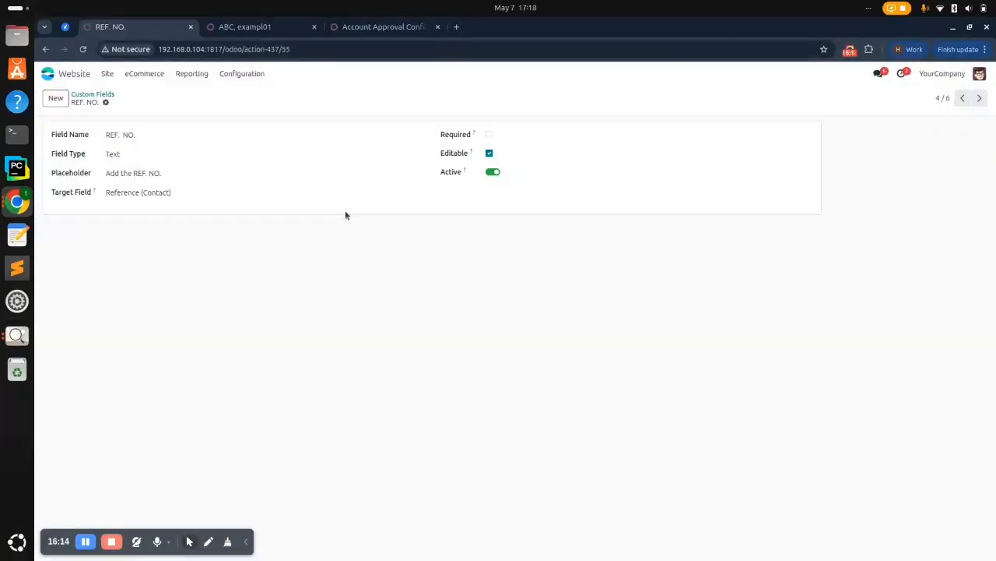
click(493, 173)
key(alt+Tab)
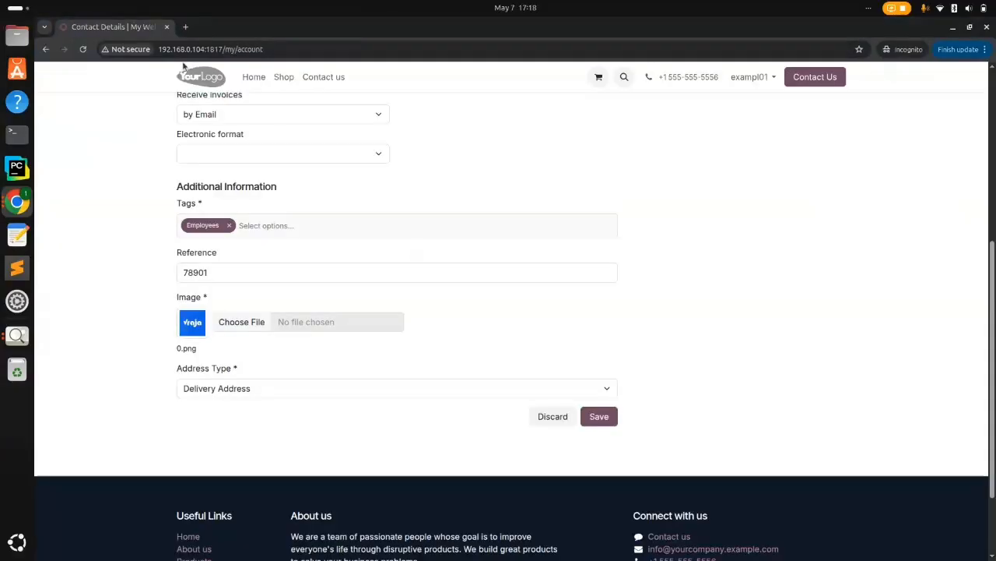
click(82, 49)
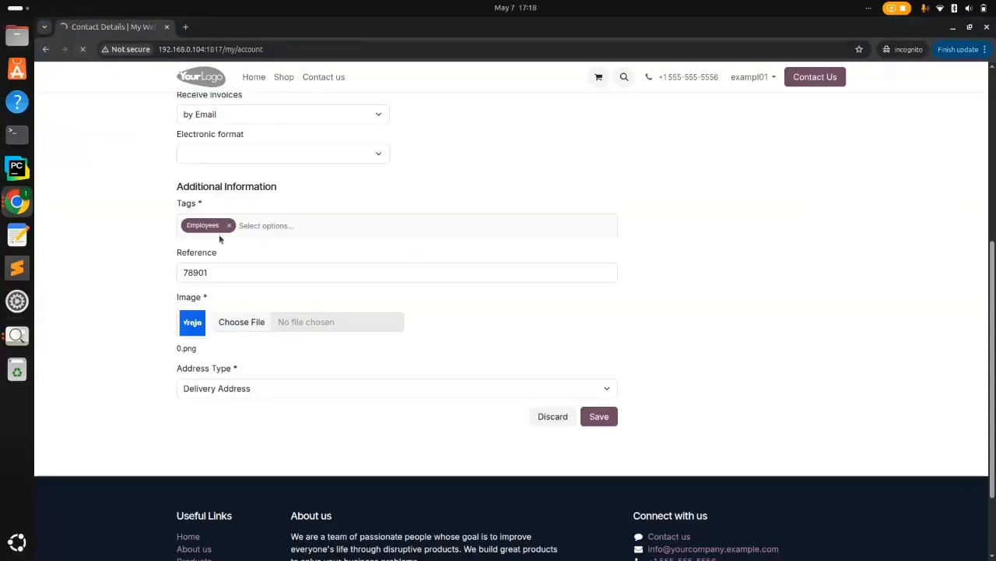